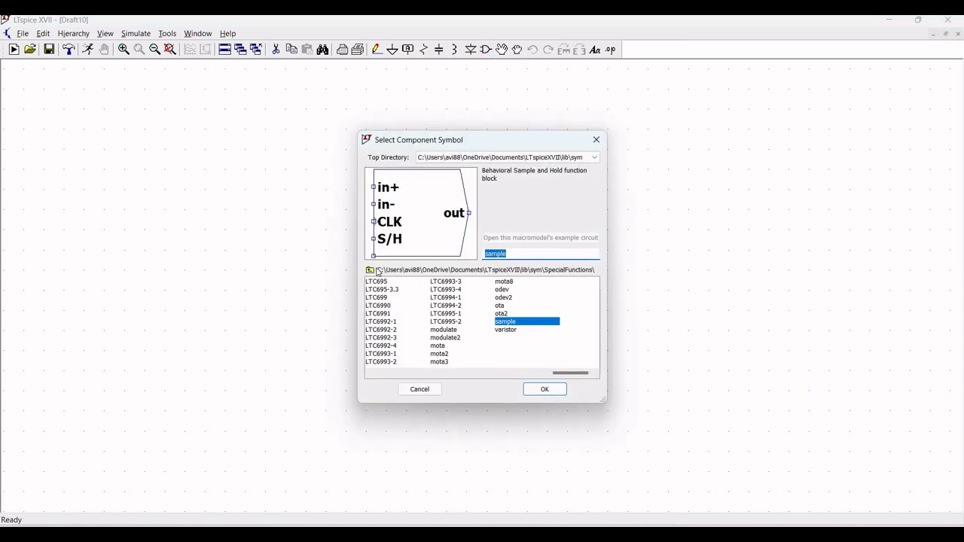
Step: Place the e2 voltage-dependent source E1 from the lib\sym library onto the schematic
left_click(370, 269)
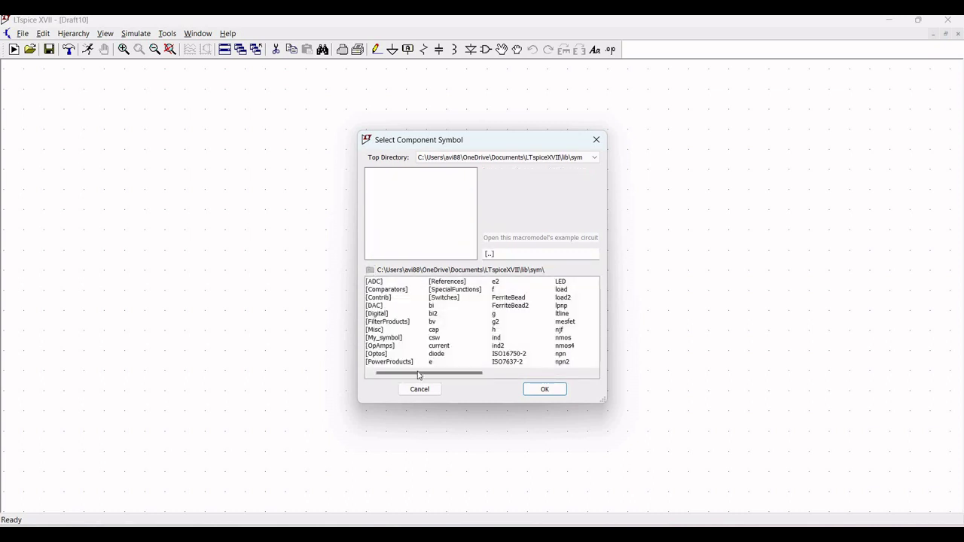
left_click_drag(419, 374, 457, 377)
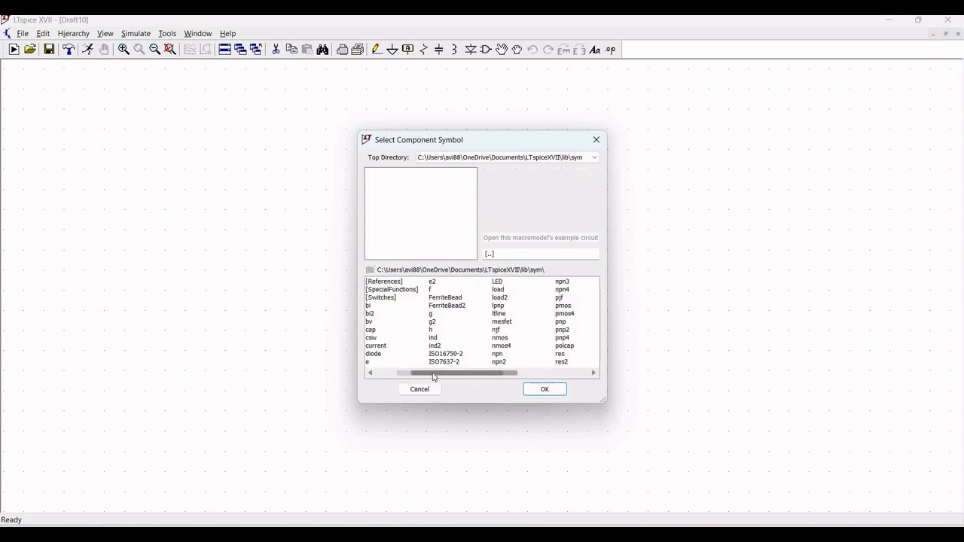
left_click(370, 373)
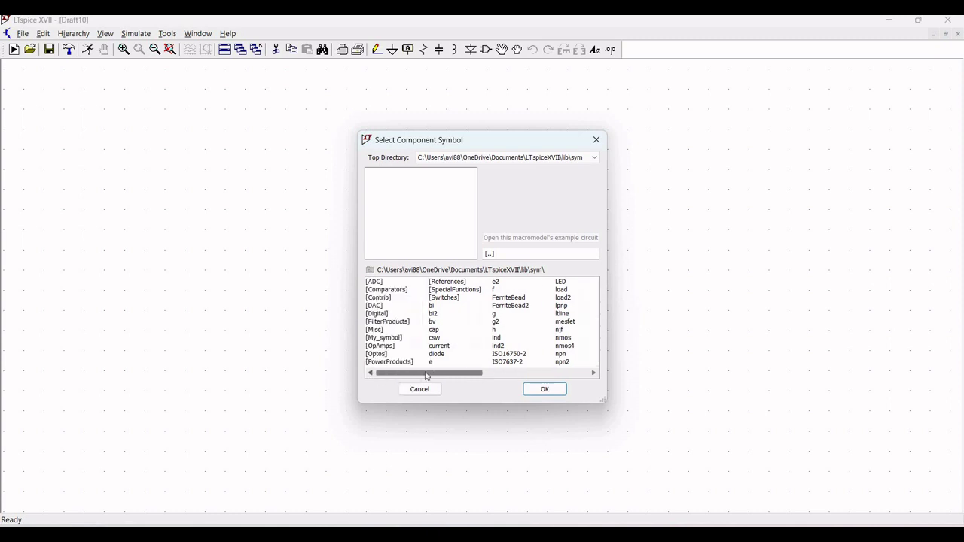
left_click(497, 283)
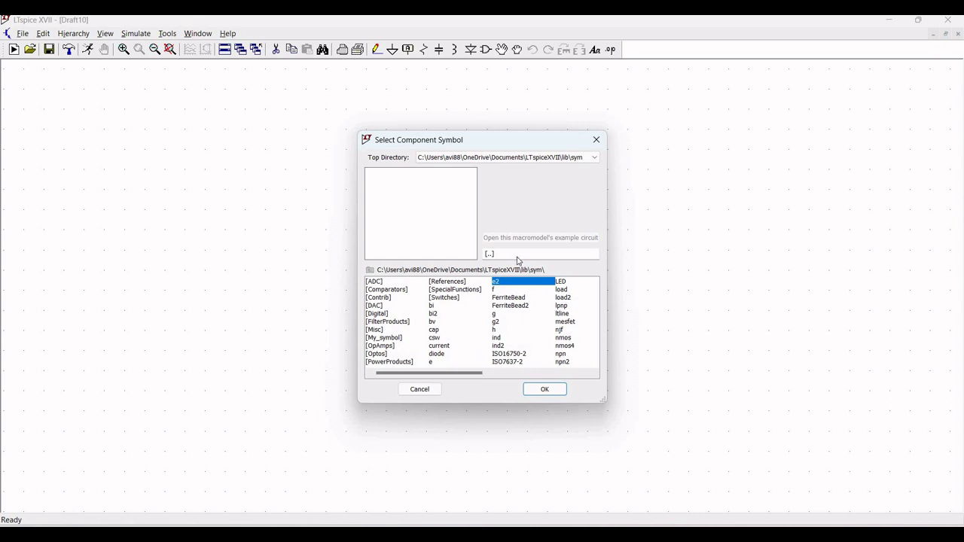
left_click(542, 389)
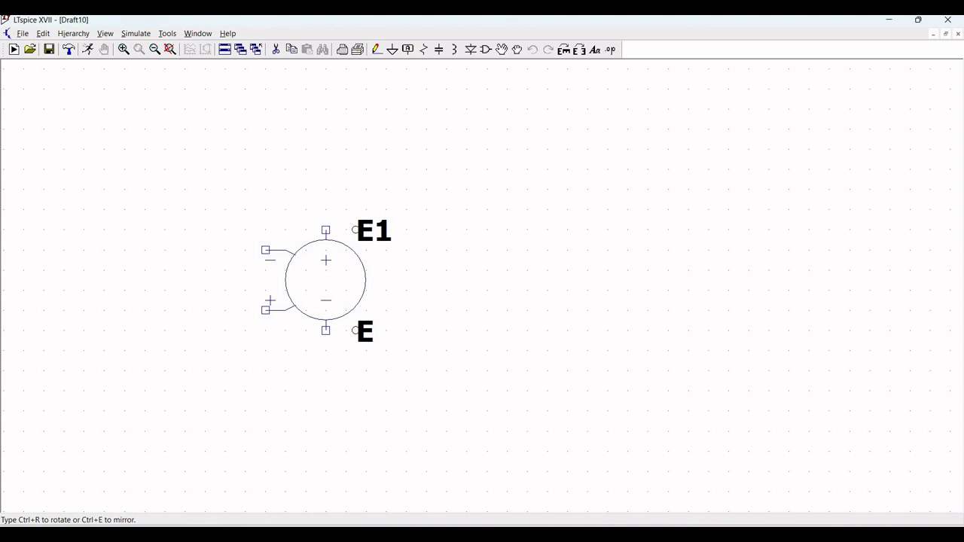
left_click(326, 229)
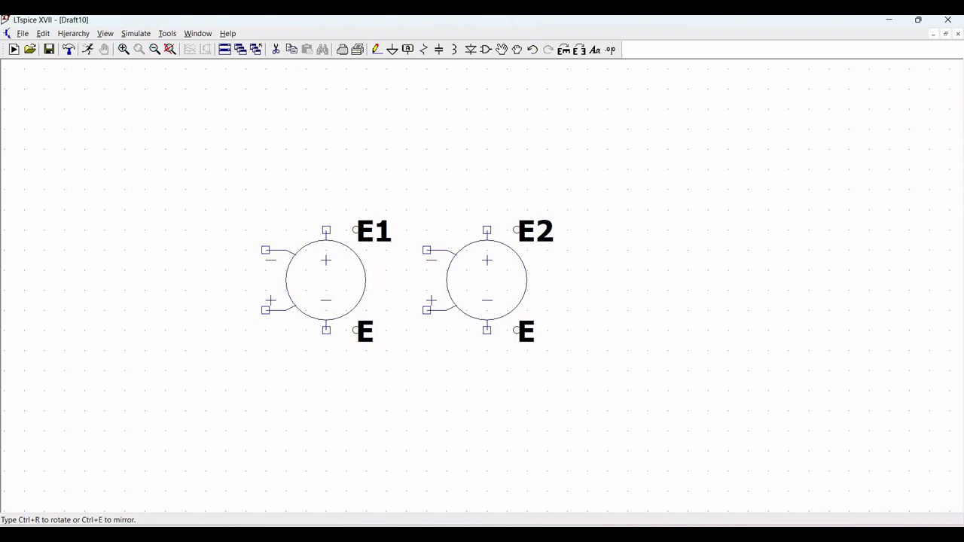
key("Escape")
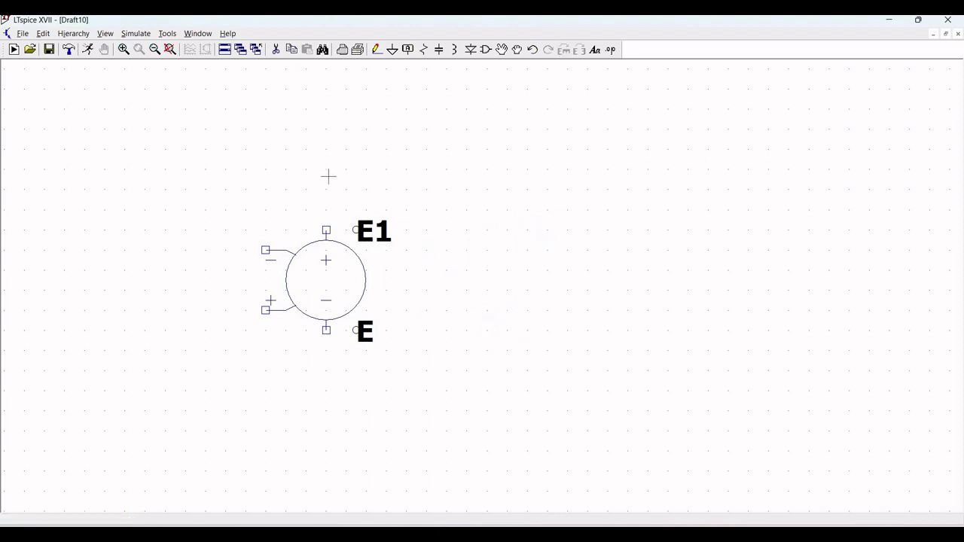
Step: Move E1 further down and to the left on the sheet
left_click(501, 50)
left_click_drag(284, 277, 340, 291)
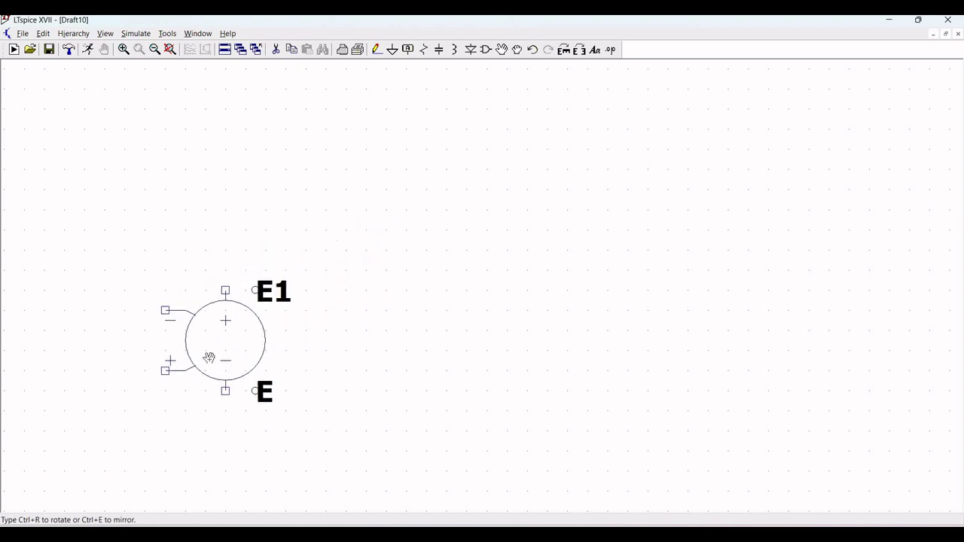
left_click(209, 357)
key("Escape")
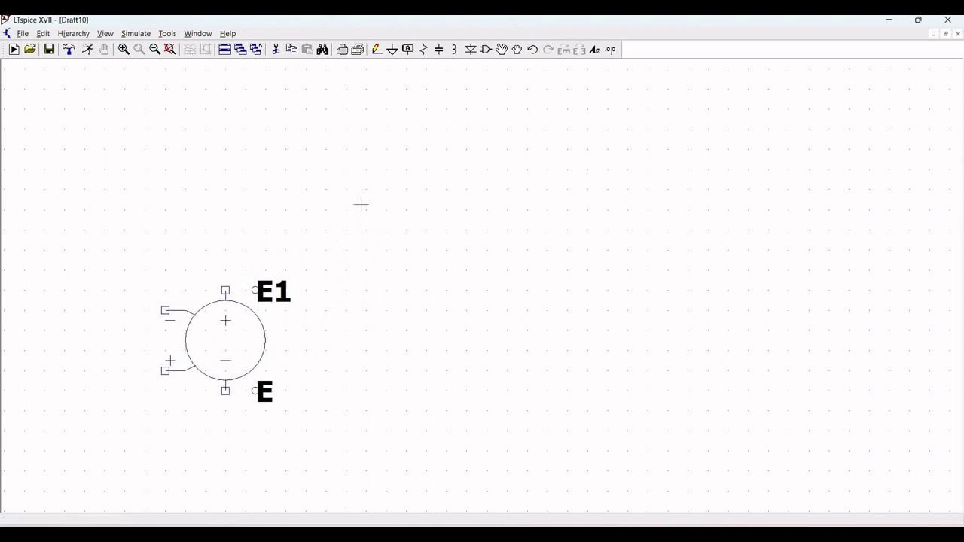
left_click(487, 54)
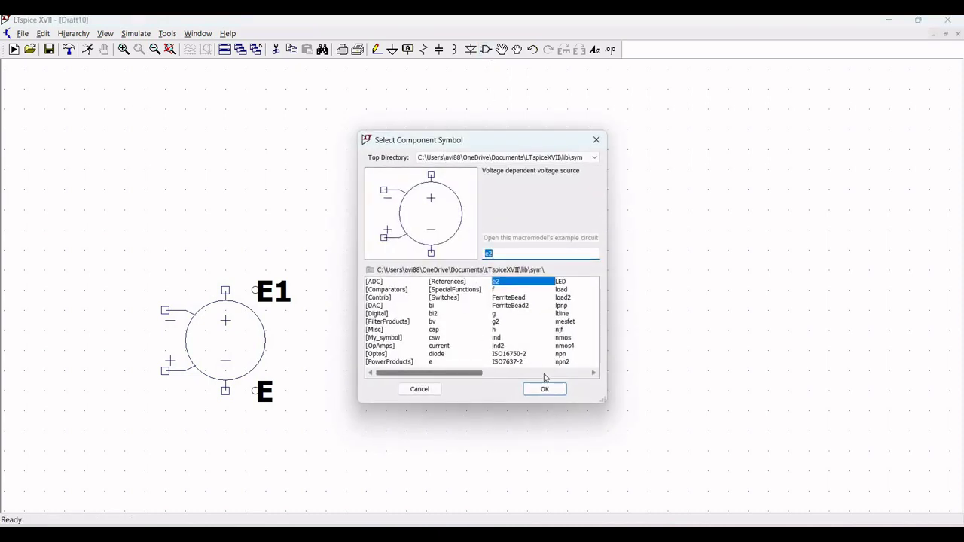
Step: Place 'sw' switches S1 and S2, rotated 180° and mirrored, above and right of E1
scroll(500, 332, "down", 3)
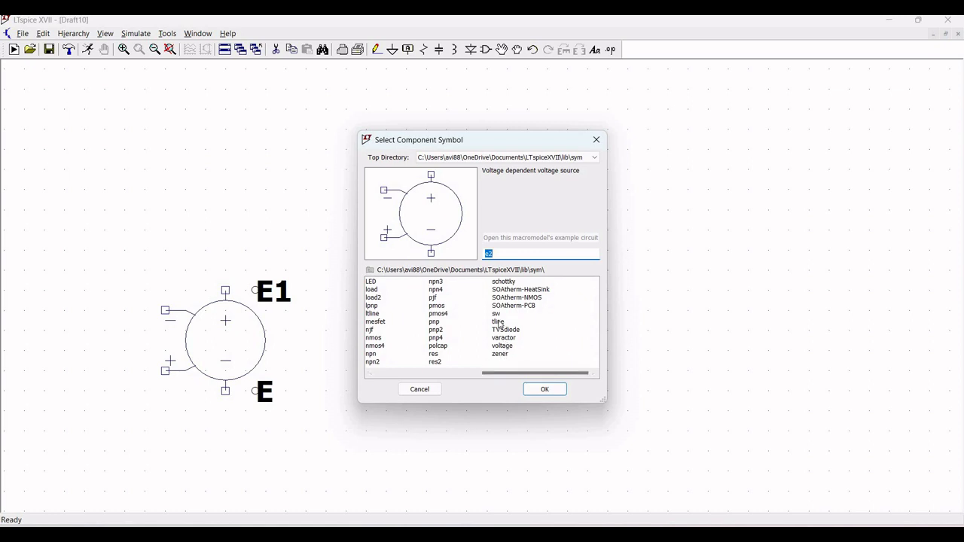
left_click(498, 314)
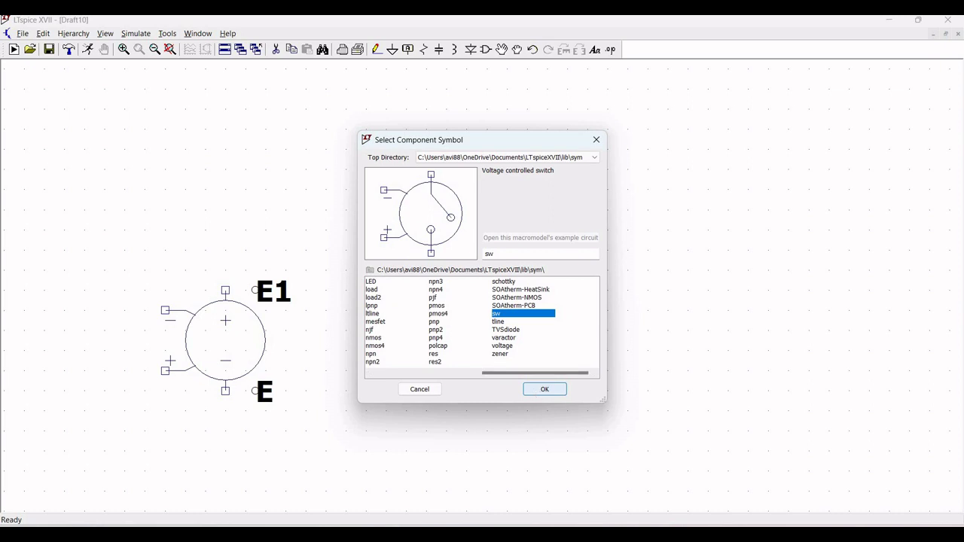
left_click(544, 389)
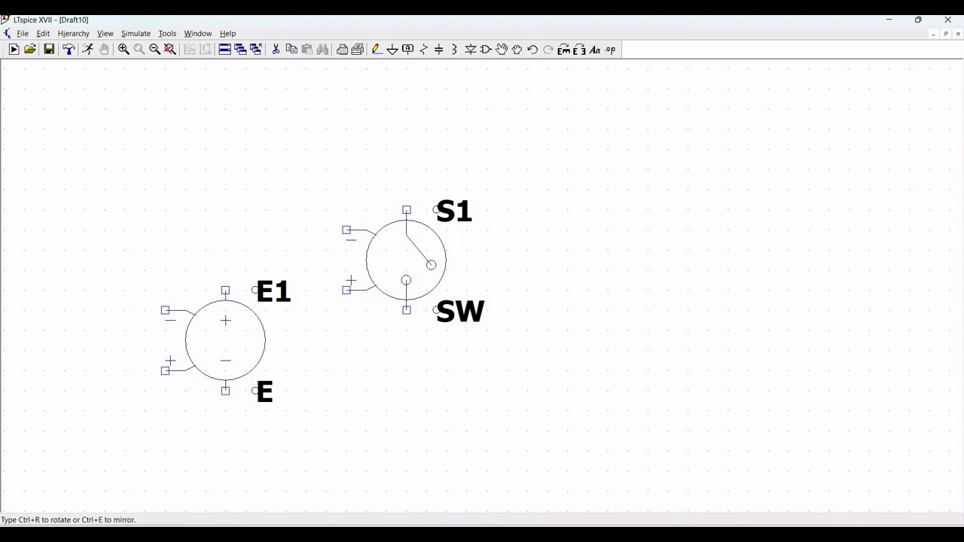
key("ctrl+r")
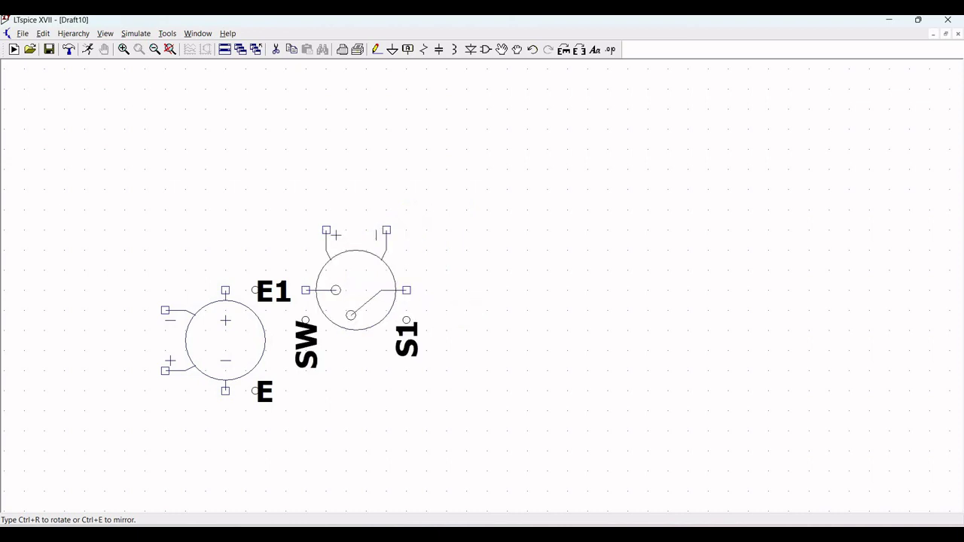
key("ctrl+r")
key("ctrl+r")
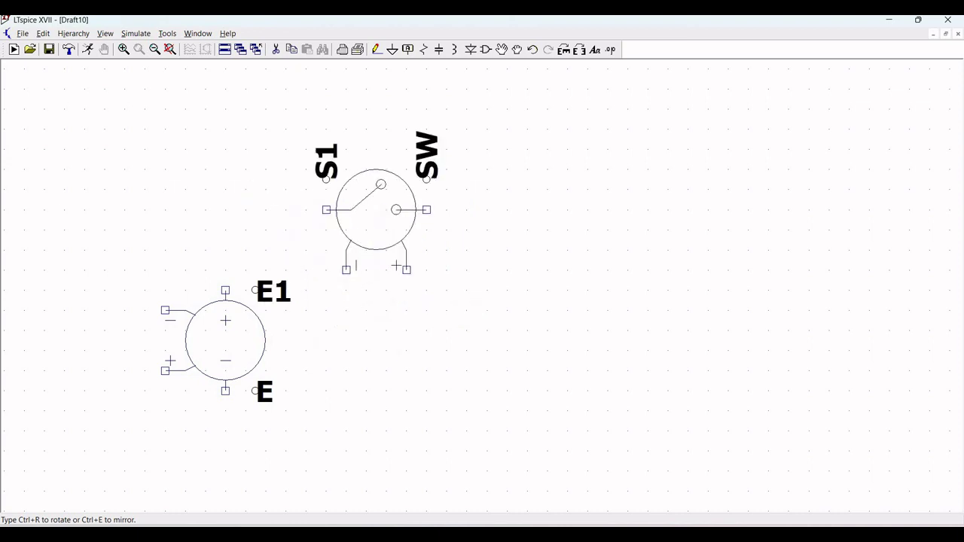
key("ctrl+e")
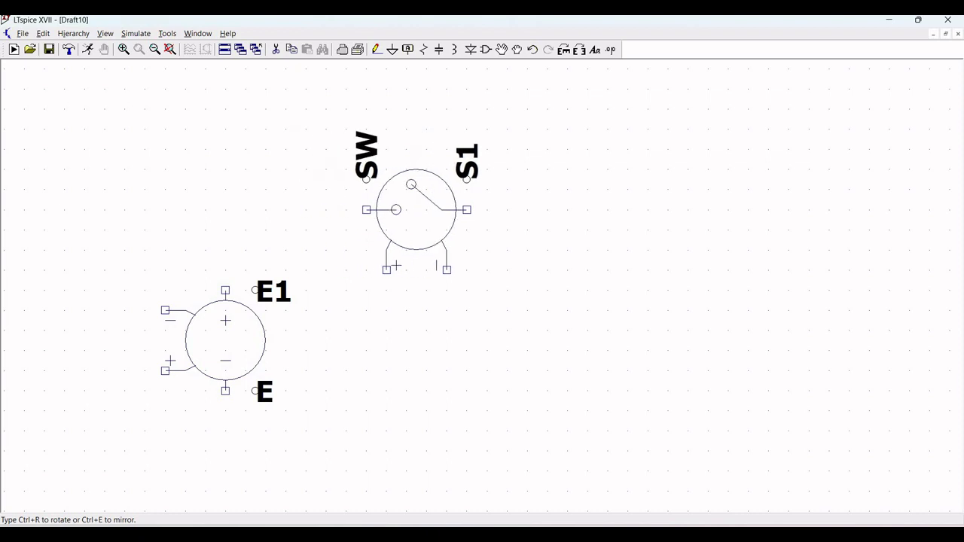
left_click(416, 209)
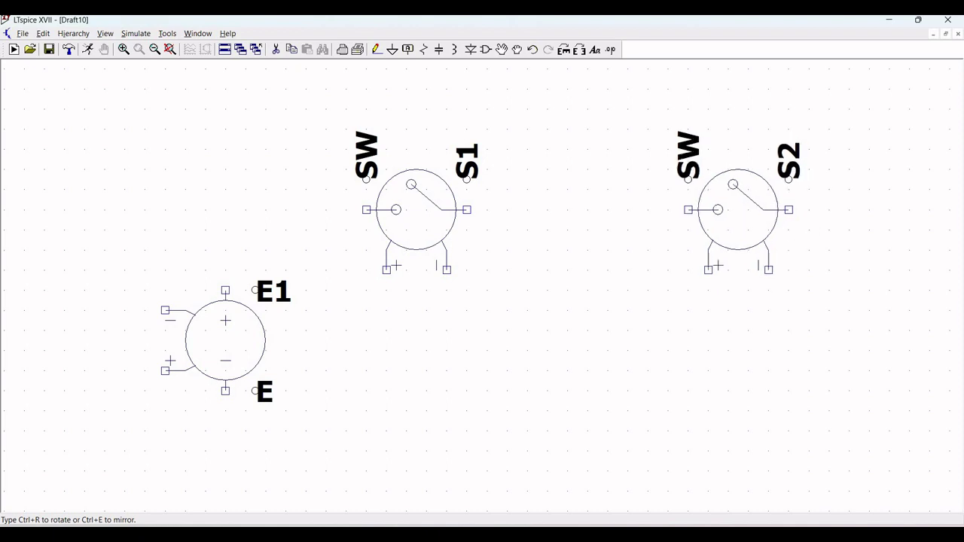
left_click(738, 209)
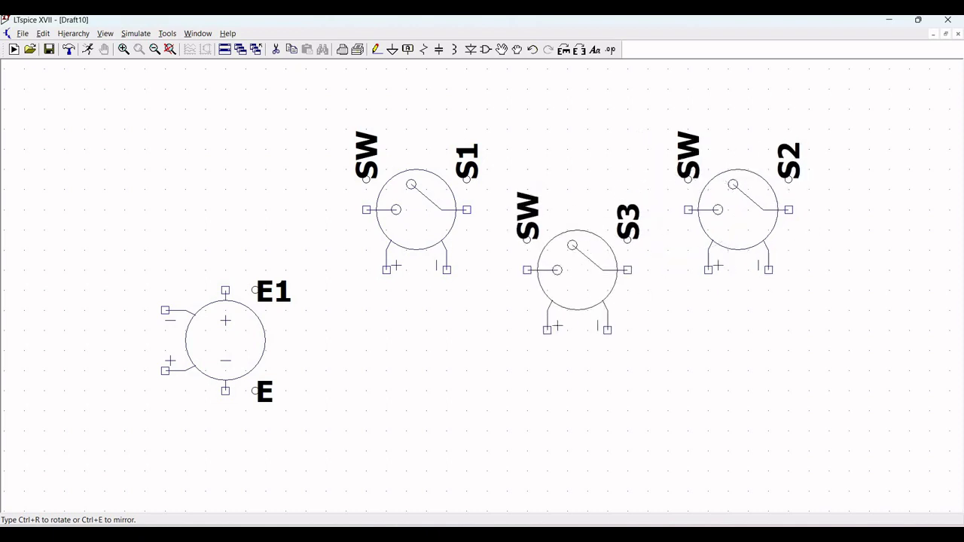
key("Escape")
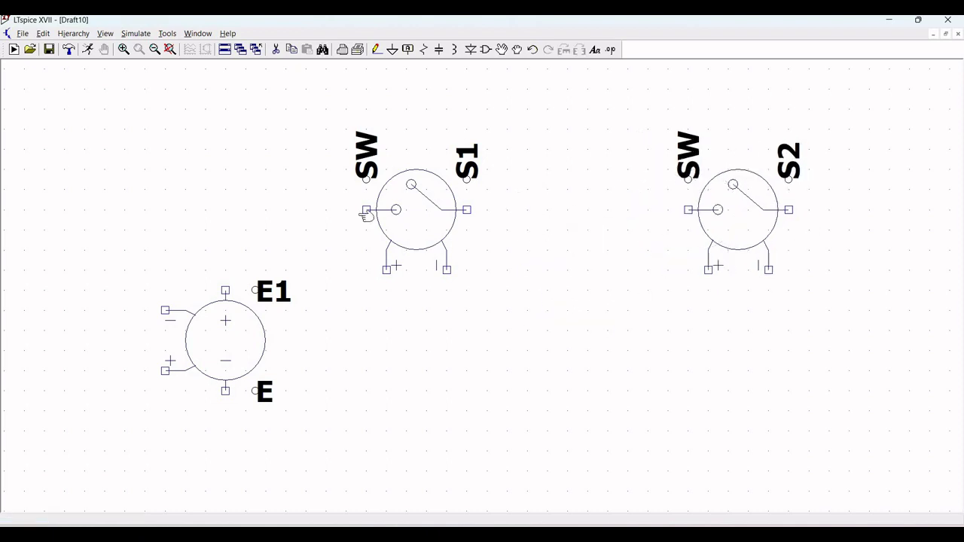
Step: Zoom out and drop capacitor C1 just below the gap between S1 and S2
left_click(155, 50)
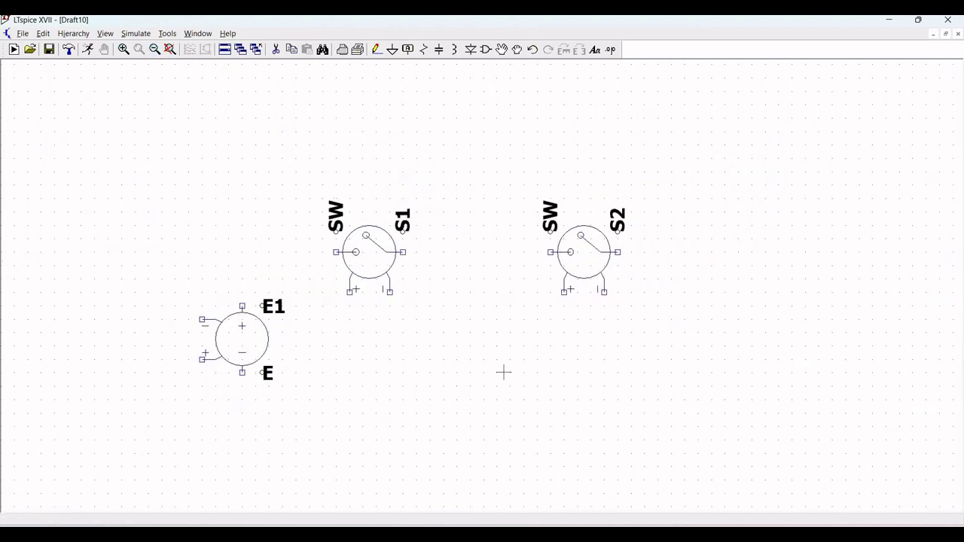
left_click(439, 50)
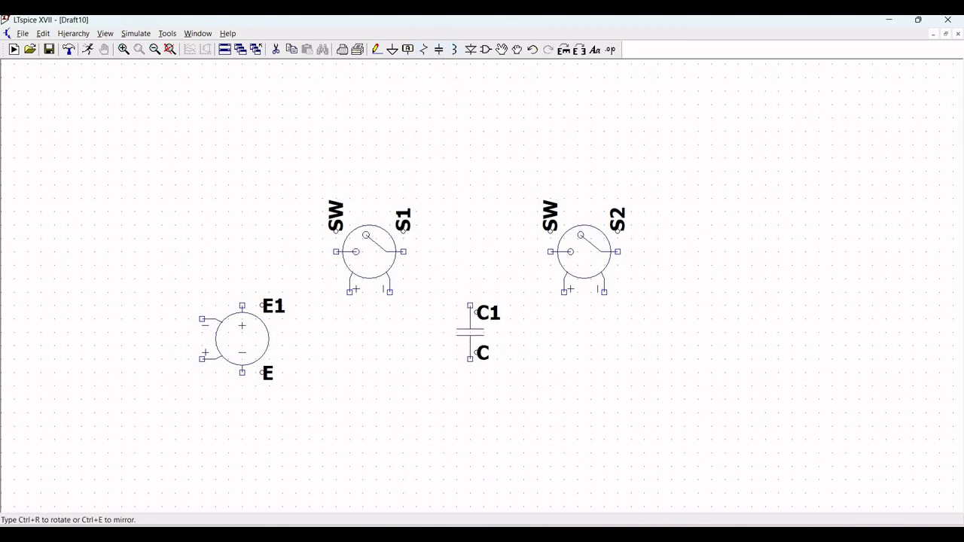
left_click(470, 305)
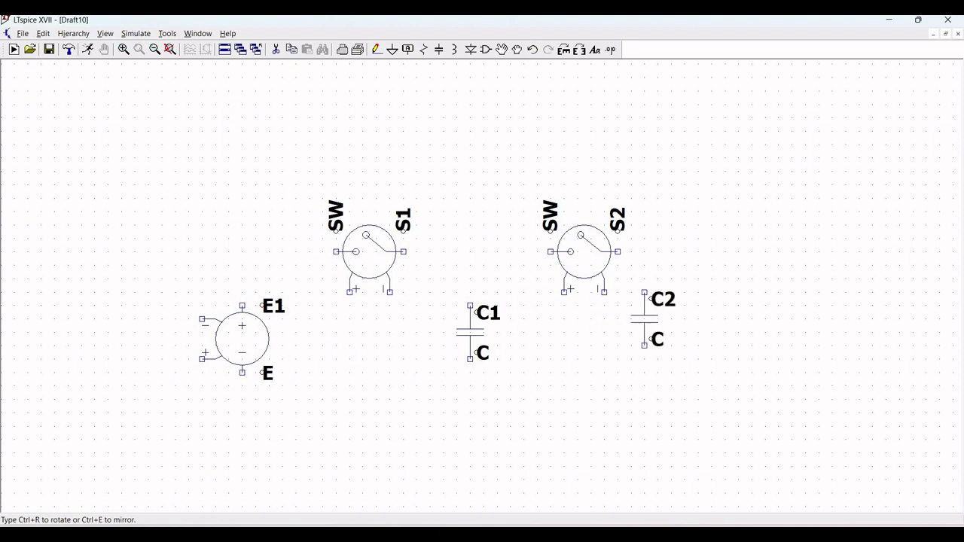
right_click(638, 315)
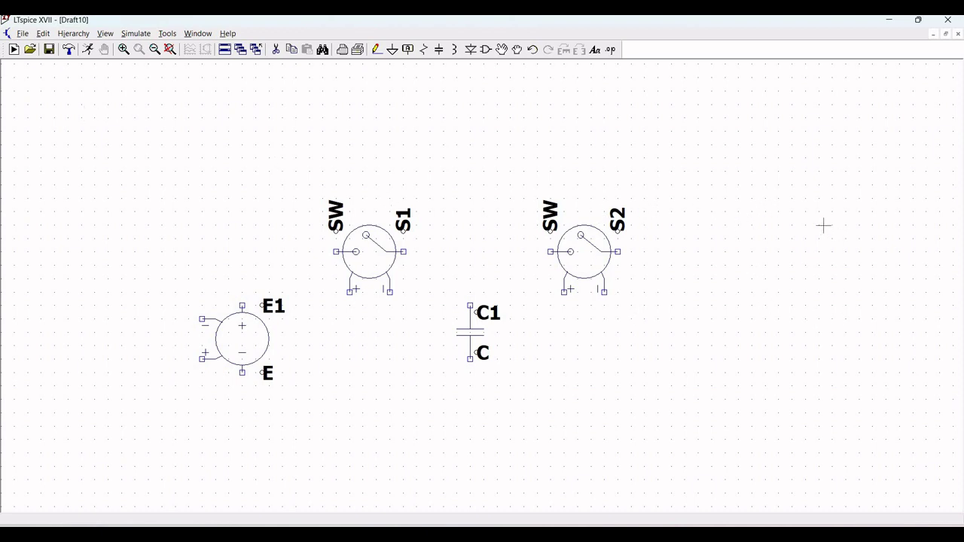
left_click(485, 49)
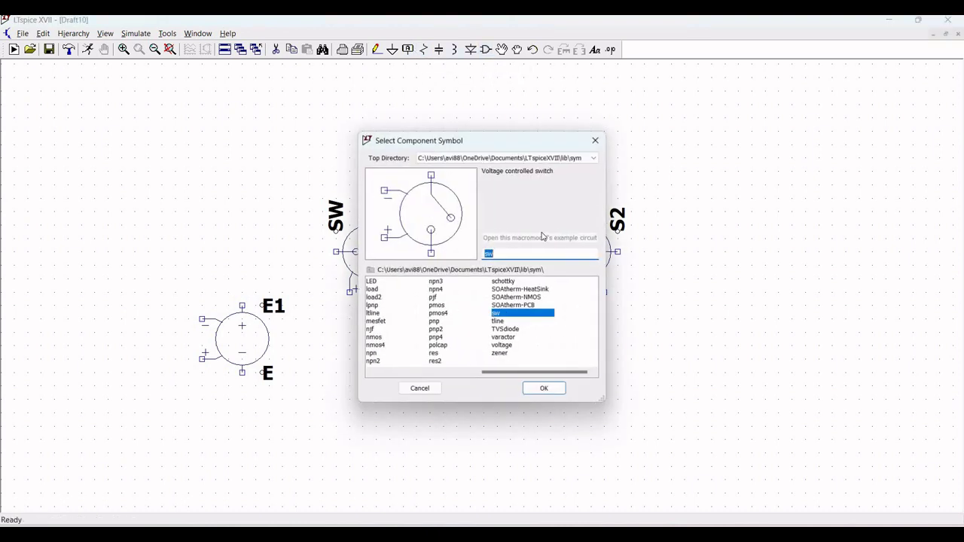
Step: Place a second e2 dependent source, E2, at the upper right of the schematic
left_click(381, 376)
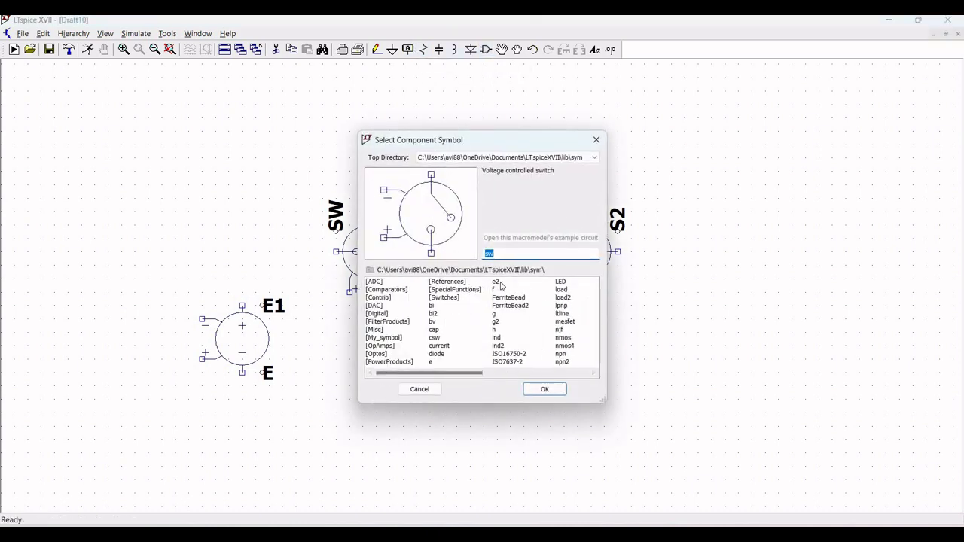
type("e2")
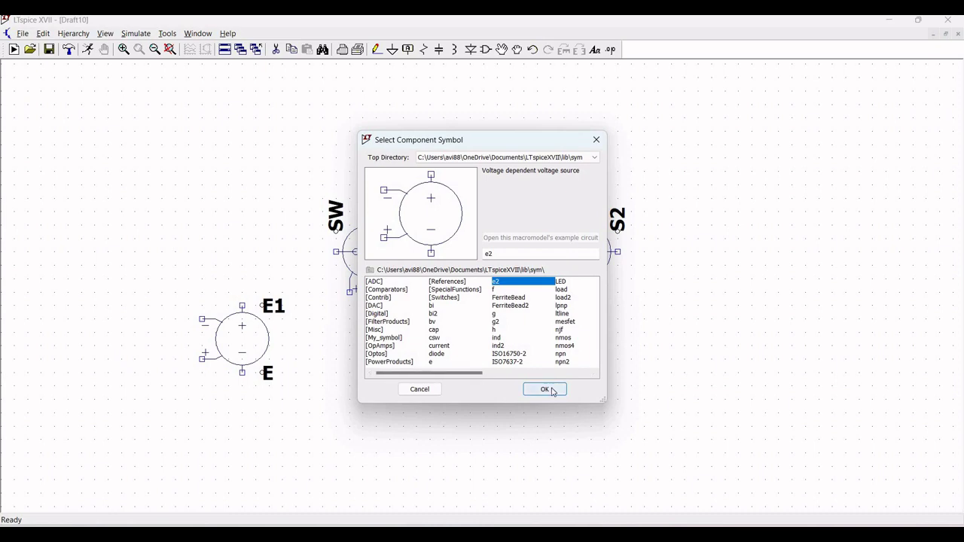
left_click(544, 389)
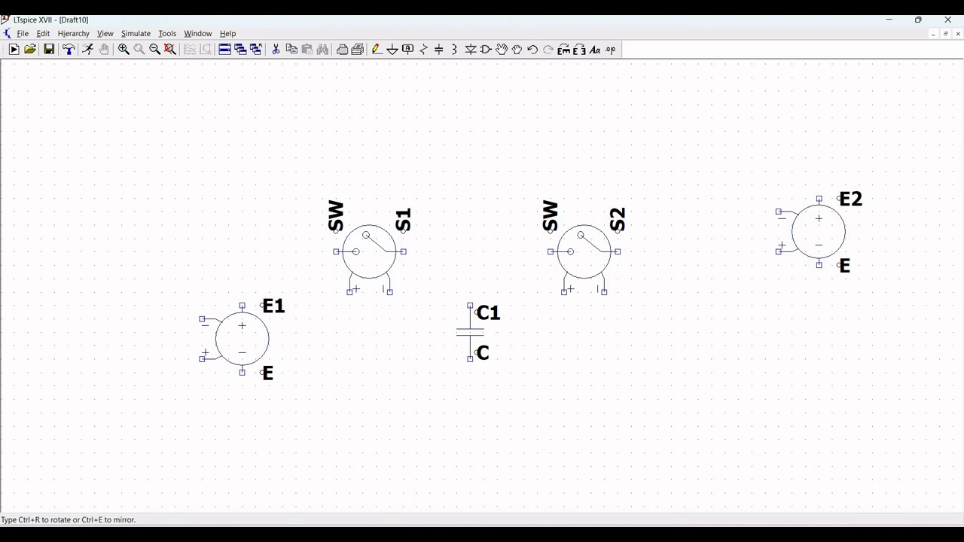
left_click(819, 218)
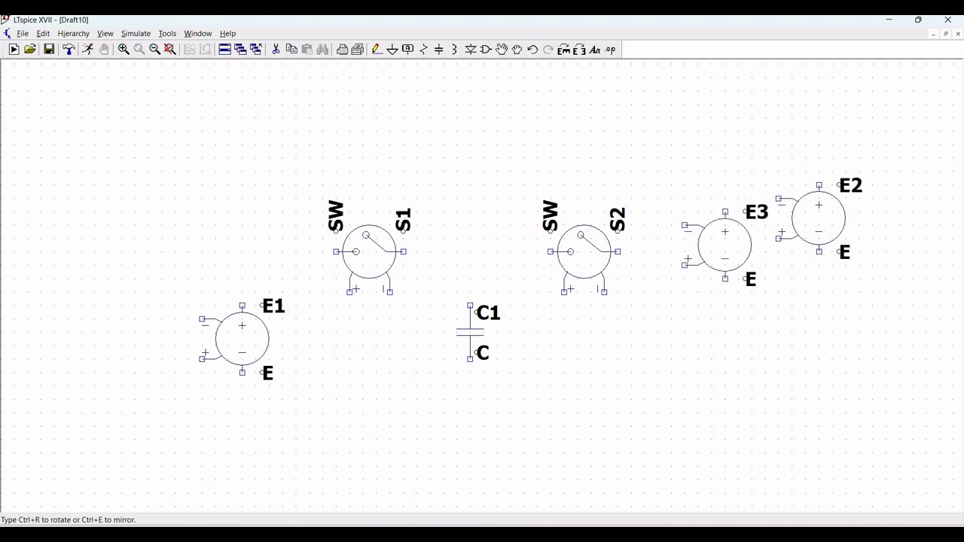
key("Escape")
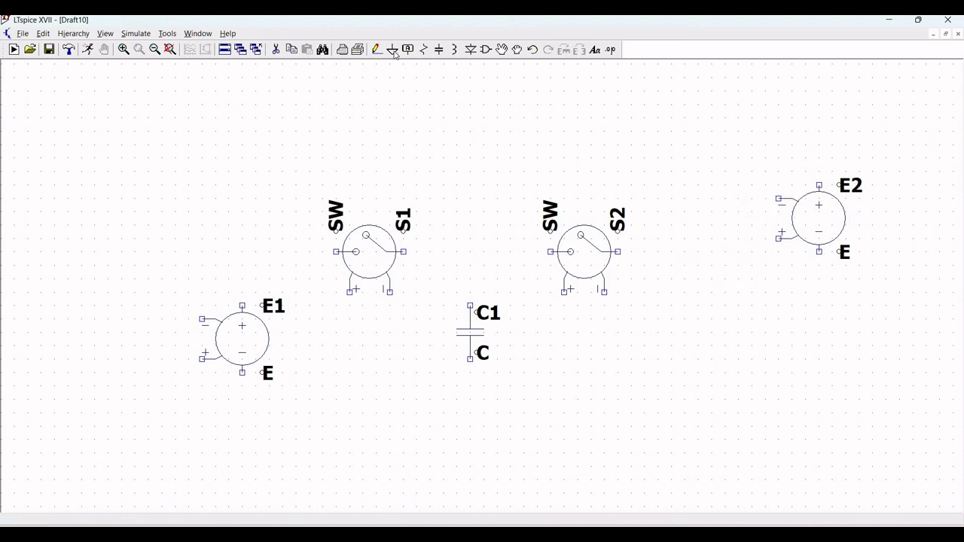
Step: Place capacitor C2 below and to the left of E2
left_click(439, 49)
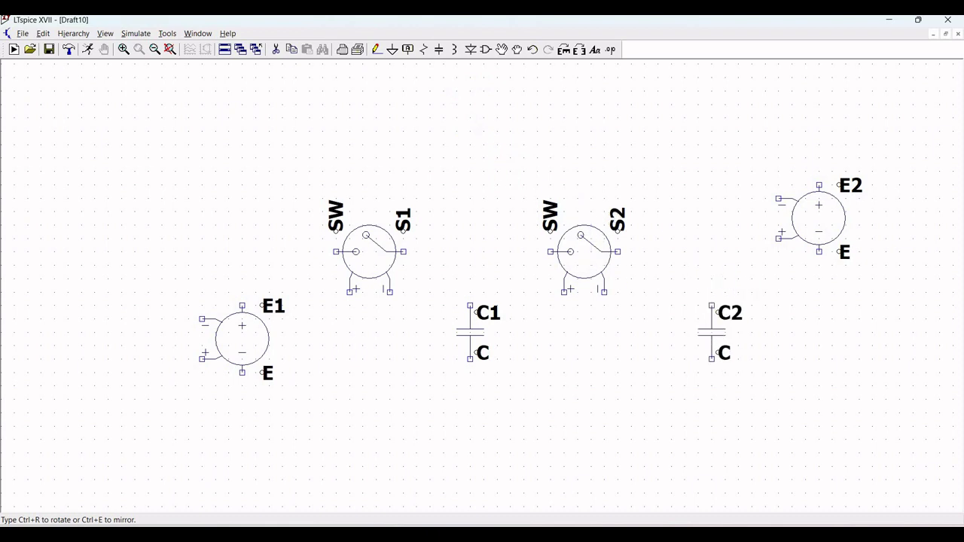
left_click(711, 331)
key("Escape")
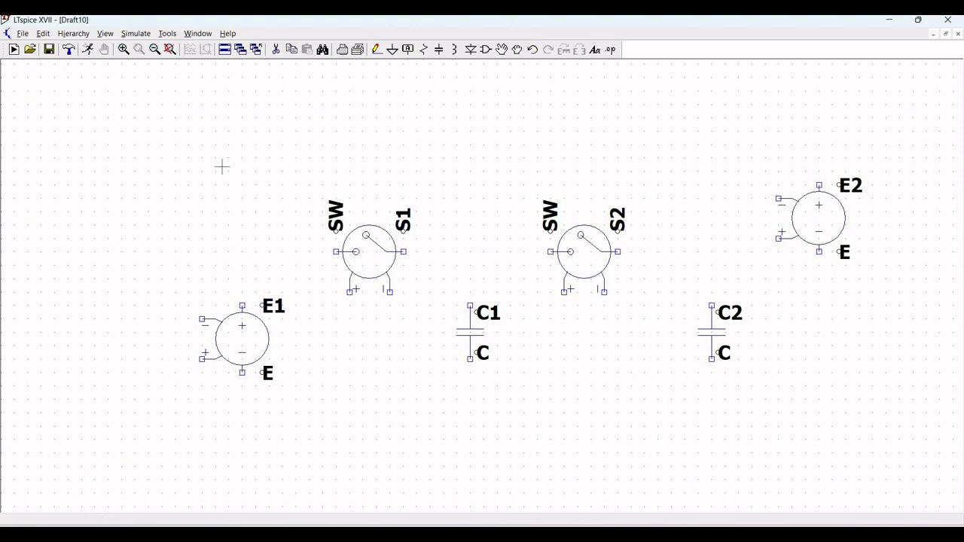
left_click(487, 50)
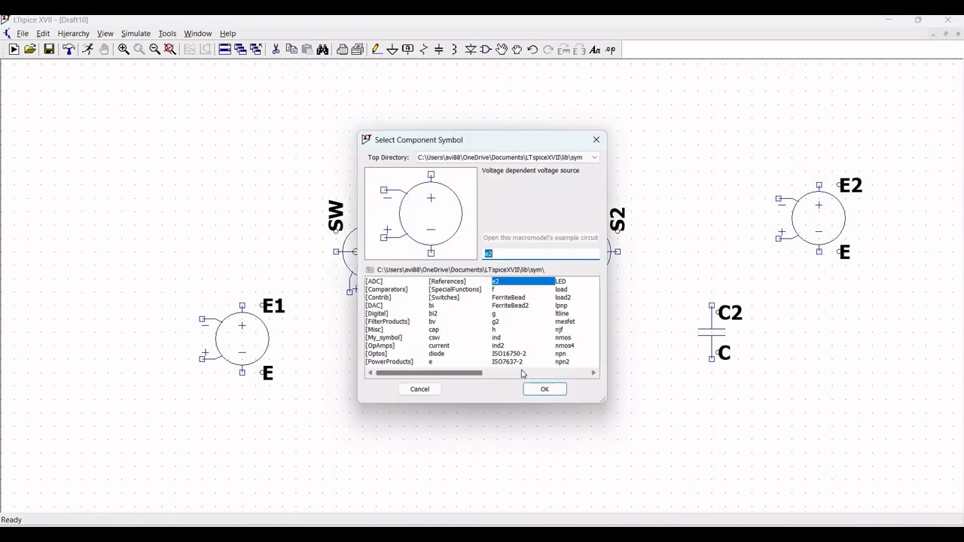
Step: Place two 'voltage' sources, V1 and V2, next to each other at the top left
left_click(522, 373)
type("voltage")
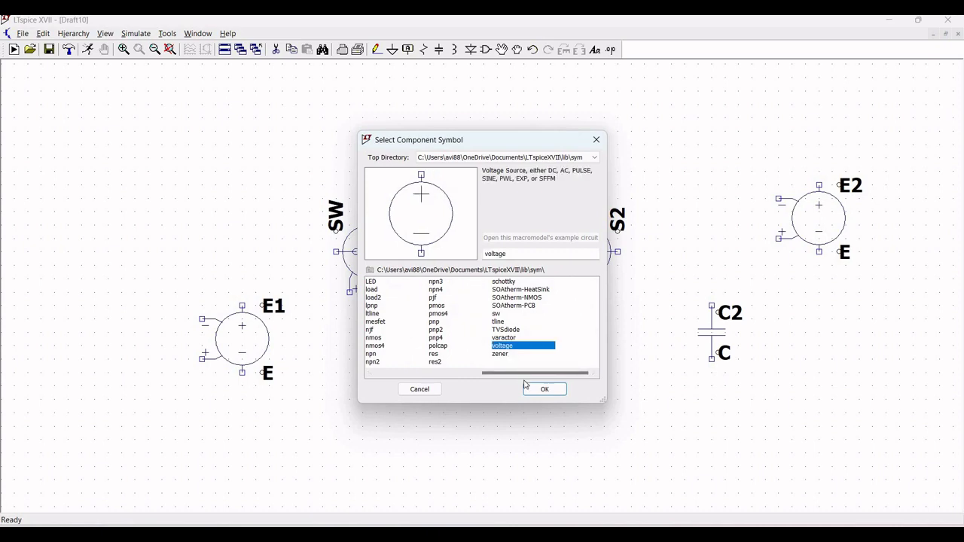
left_click(543, 390)
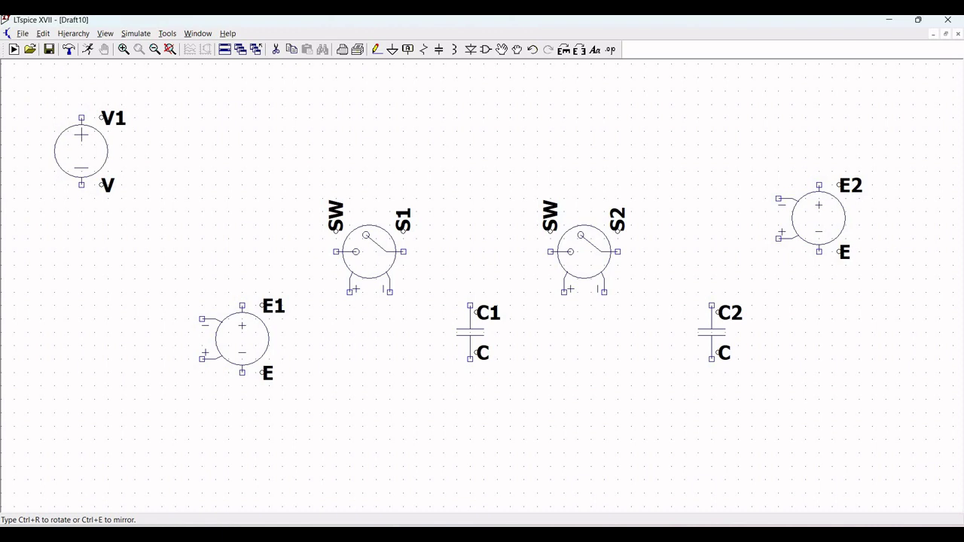
left_click(81, 151)
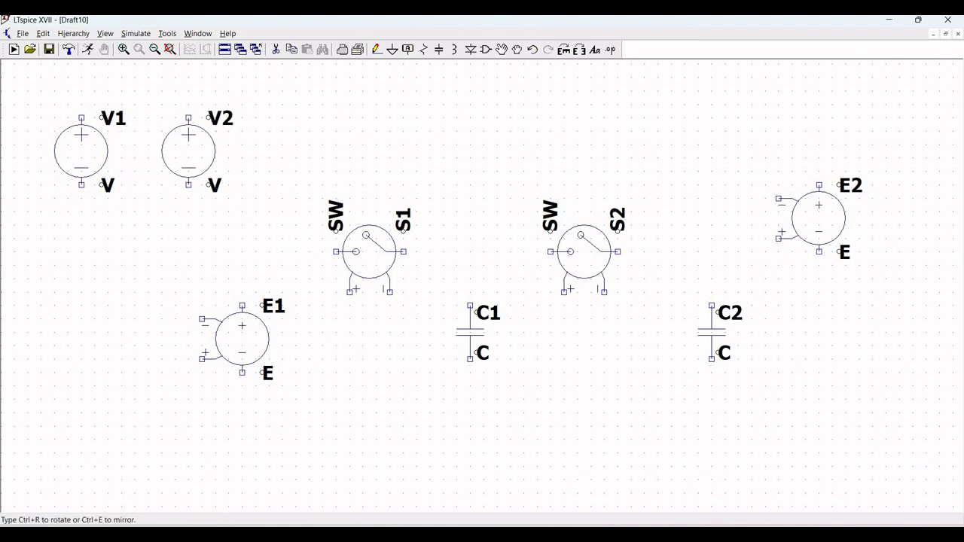
left_click(188, 151)
key("Escape")
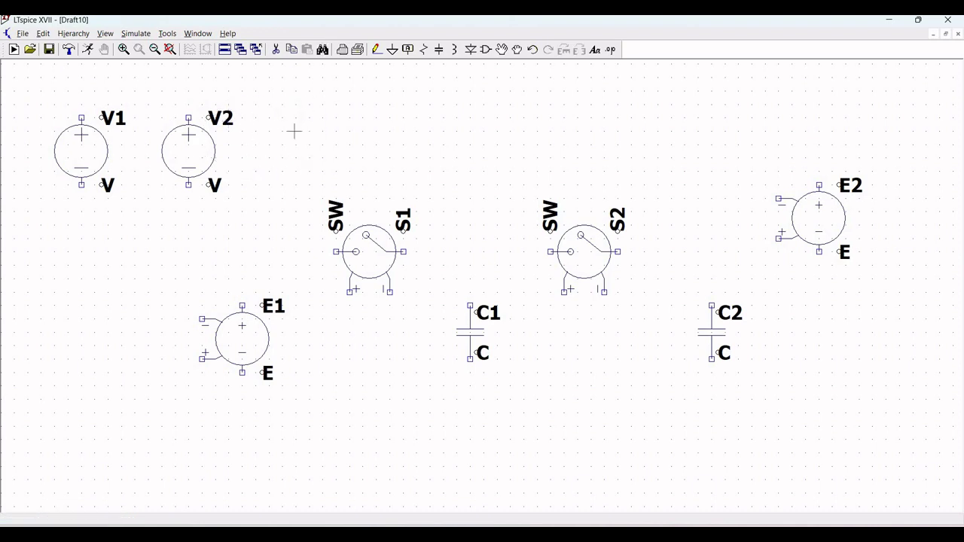
Step: Rename source V1 to Vtrip and source V2 to Vclock
right_click(110, 121)
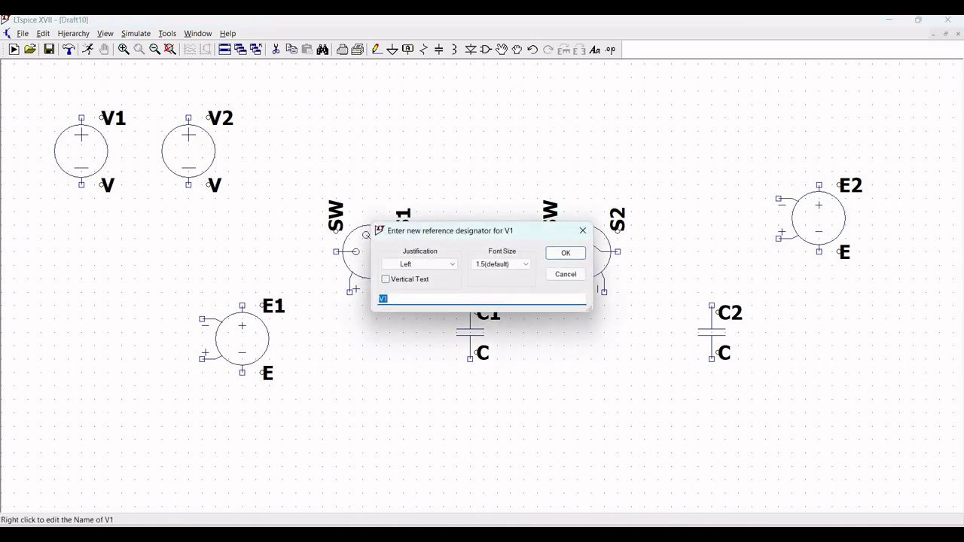
type("Vtrip")
left_click(565, 253)
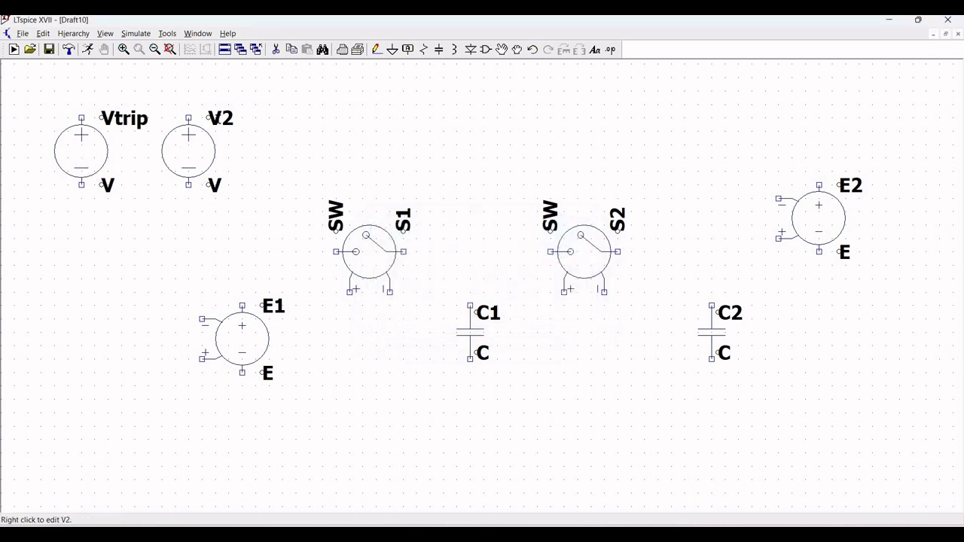
right_click(220, 122)
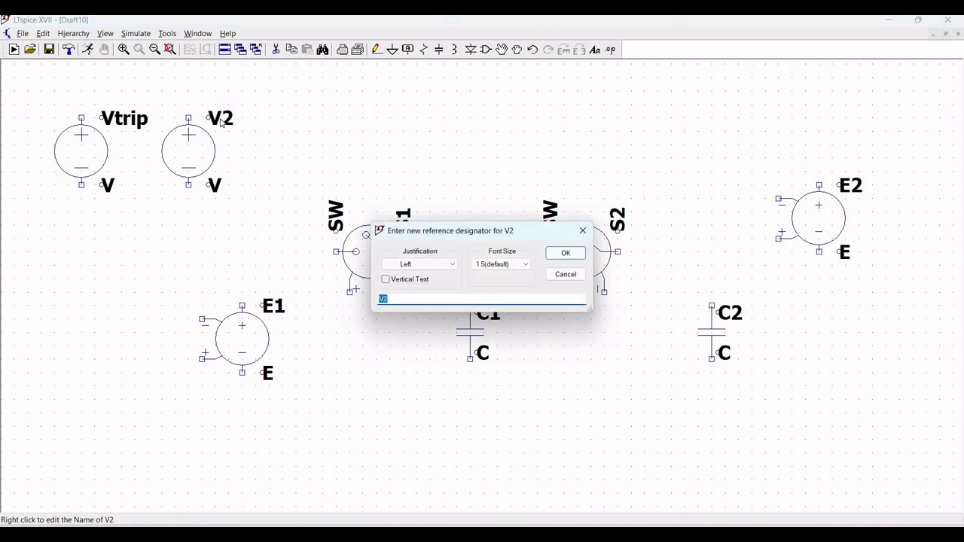
type("Vclock")
left_click(557, 253)
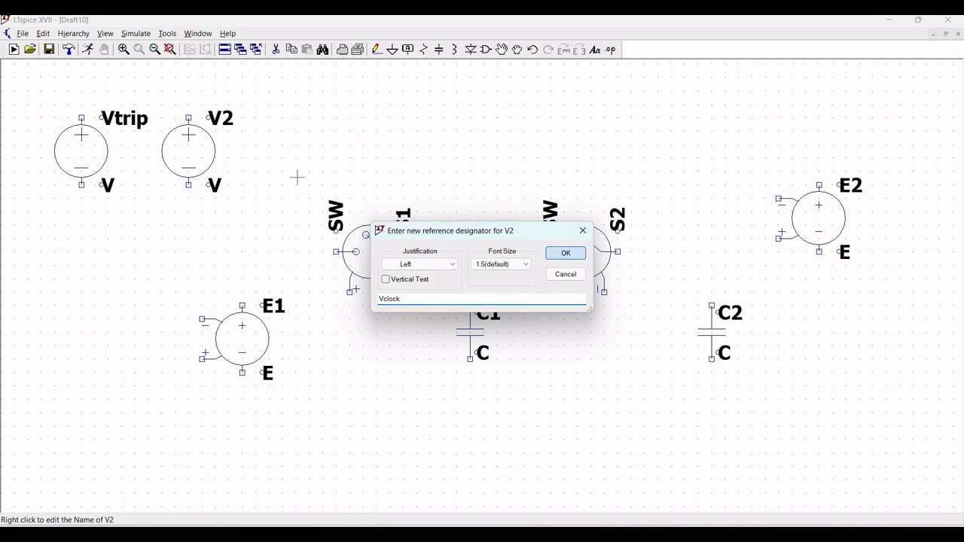
Step: Draw short wires up from Vtrip's and Vclock's positive pins and ground both negative pins
left_click(374, 49)
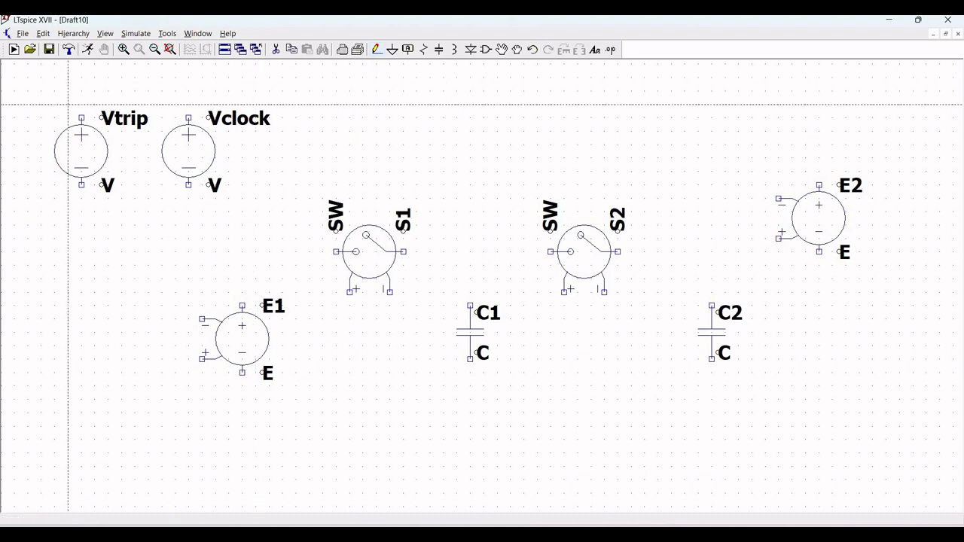
left_click(82, 118)
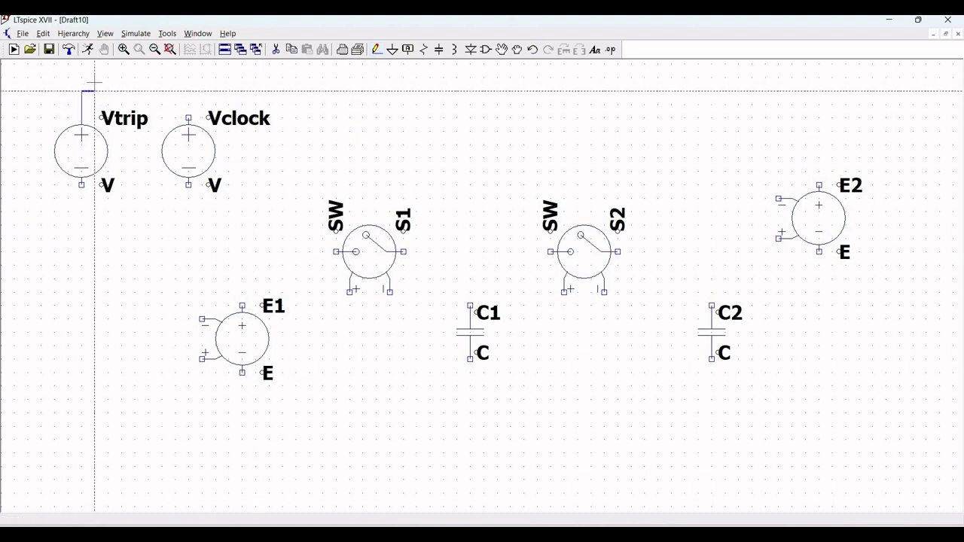
left_click(375, 50)
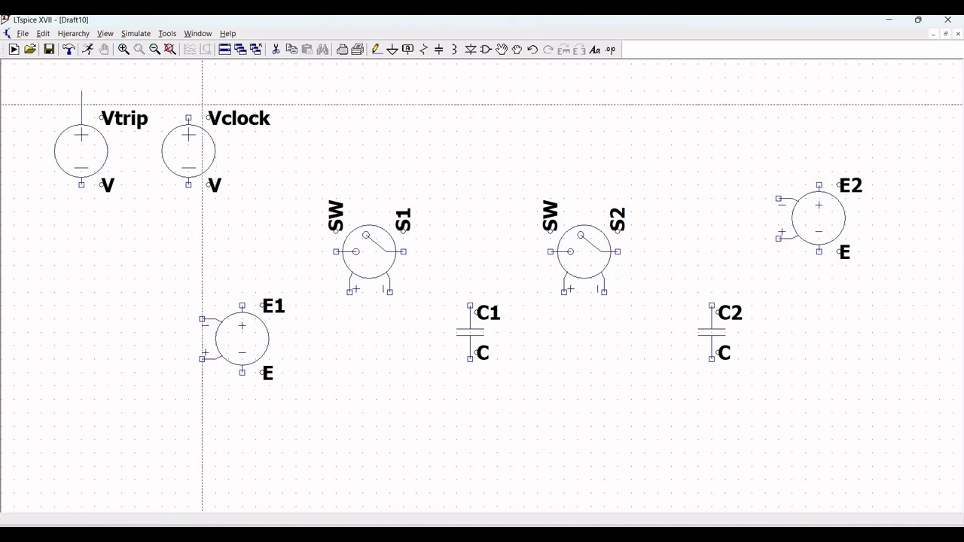
left_click(188, 117)
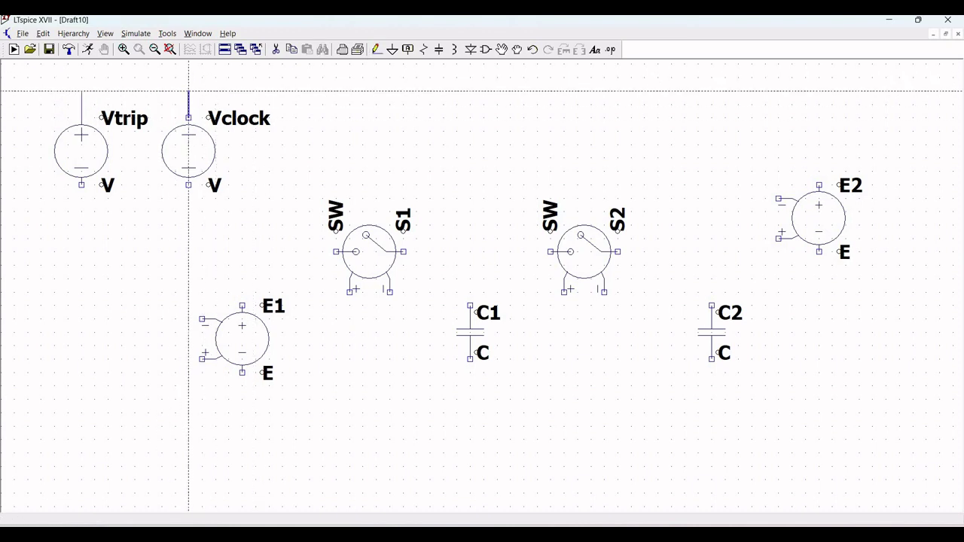
left_click(188, 91)
key("Escape")
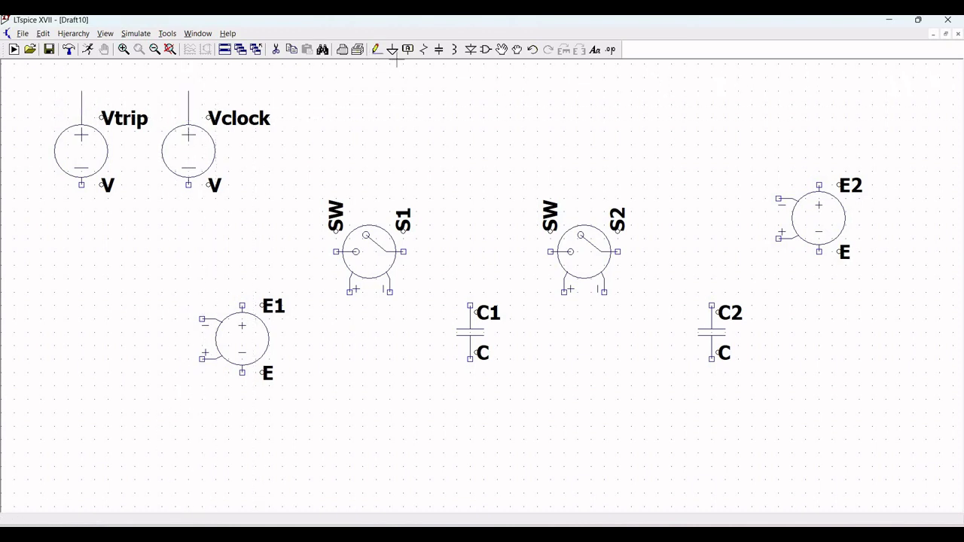
left_click(81, 183)
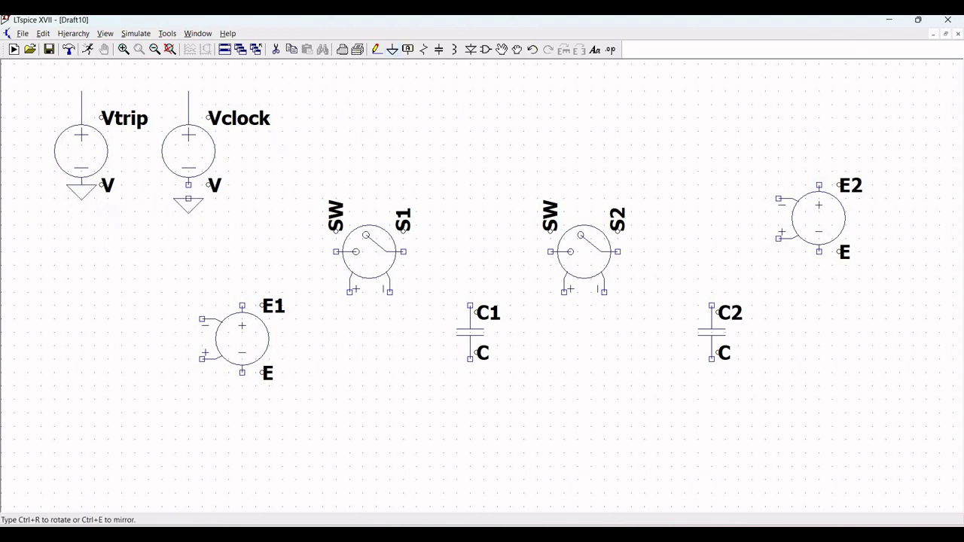
left_click(188, 183)
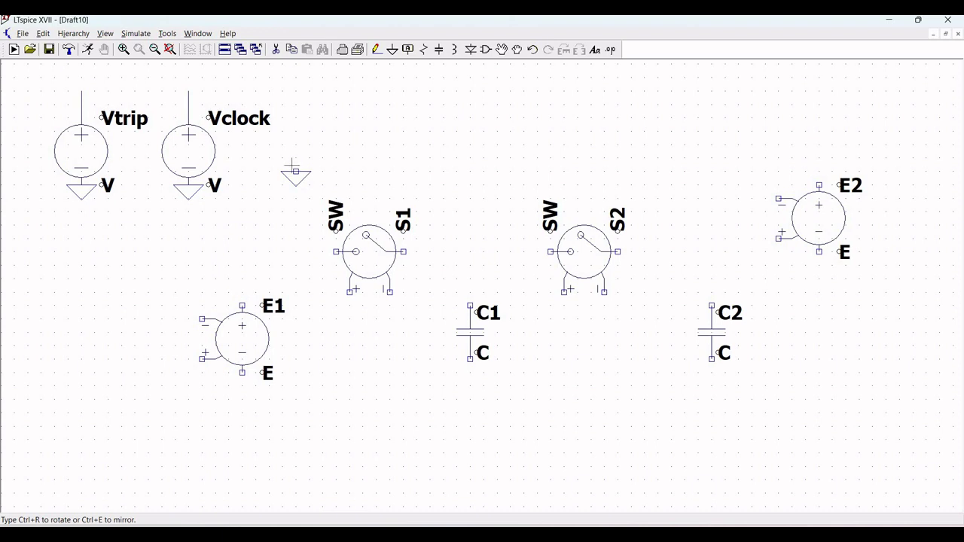
Step: Label the wire above Vtrip with the net name Vtrip
left_click(409, 50)
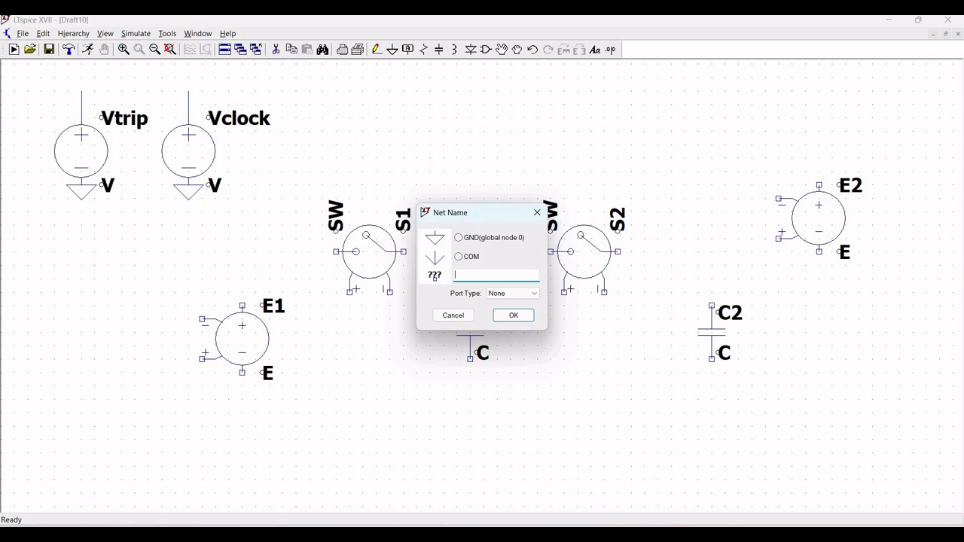
type("Vtrip")
left_click(501, 315)
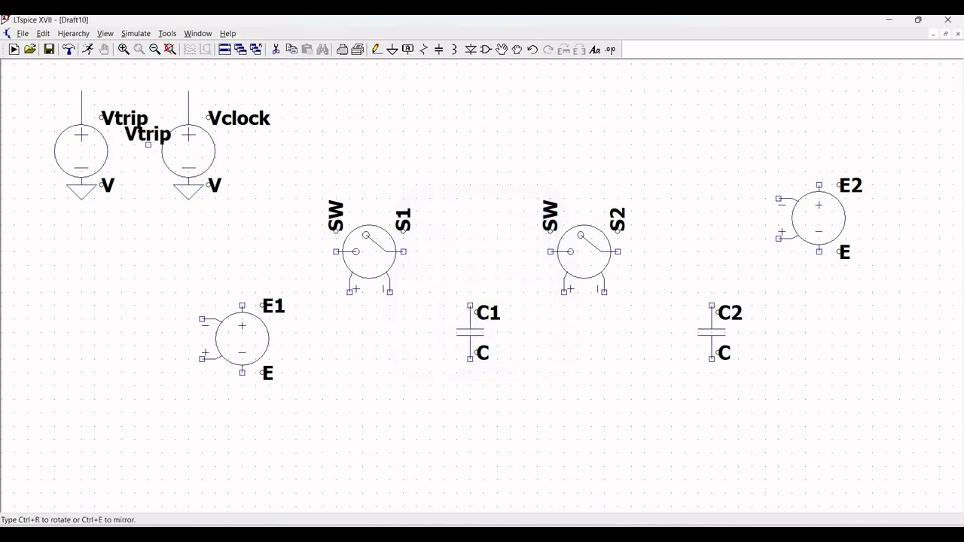
left_click(81, 90)
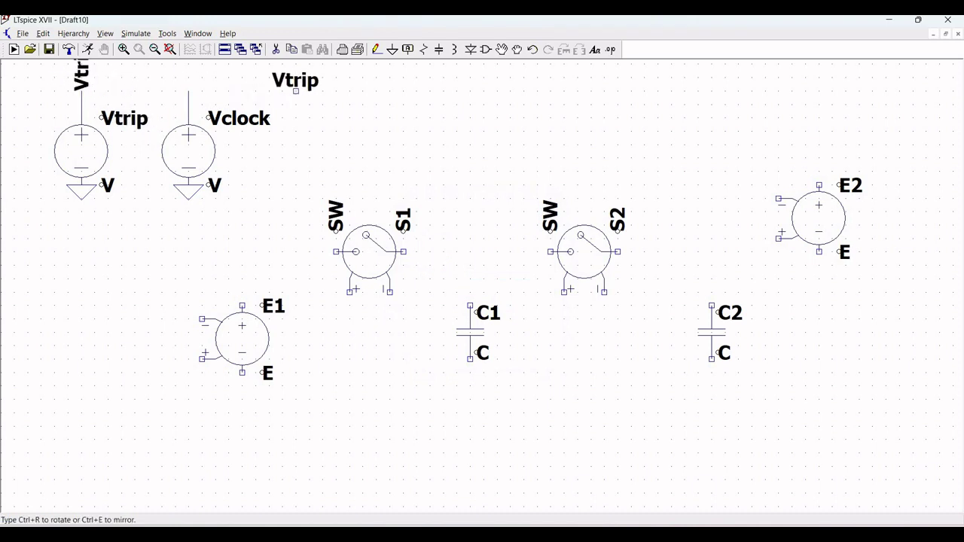
key("Escape")
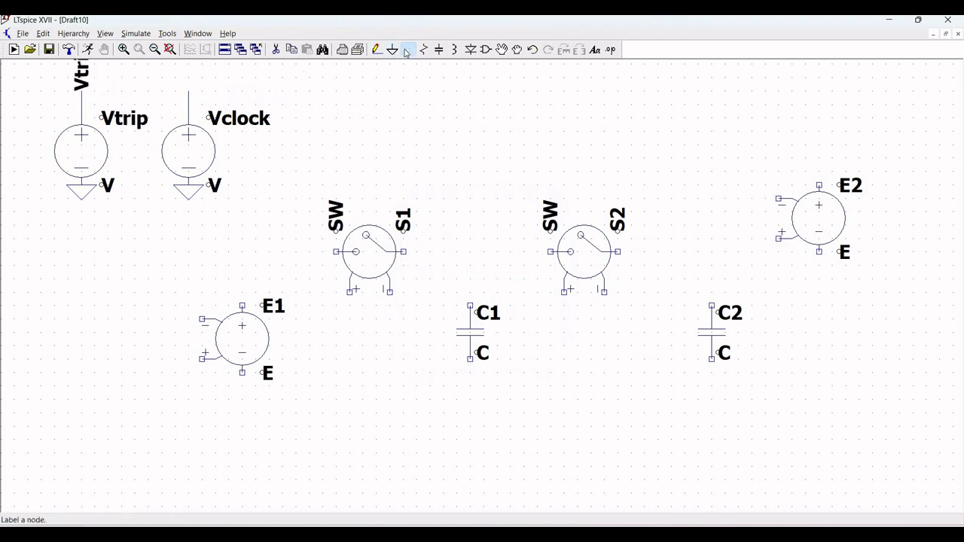
Step: Label the wire above Vclock with the net name Clock
left_click(408, 50)
type("Vclock")
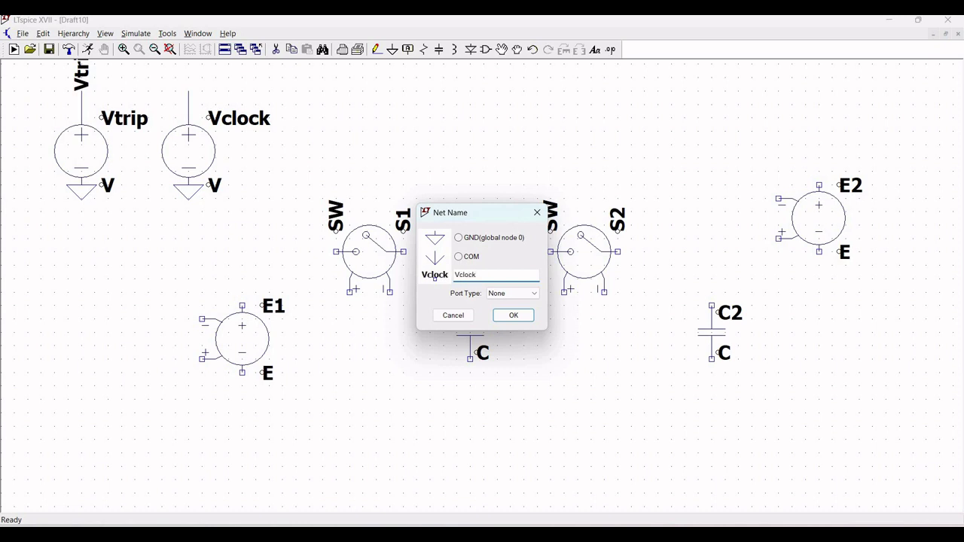
key("BackSpace")
key("BackSpace")
key("BackSpace")
key("BackSpace")
key("BackSpace")
key("BackSpace")
type("Clock")
left_click(502, 315)
left_click(188, 91)
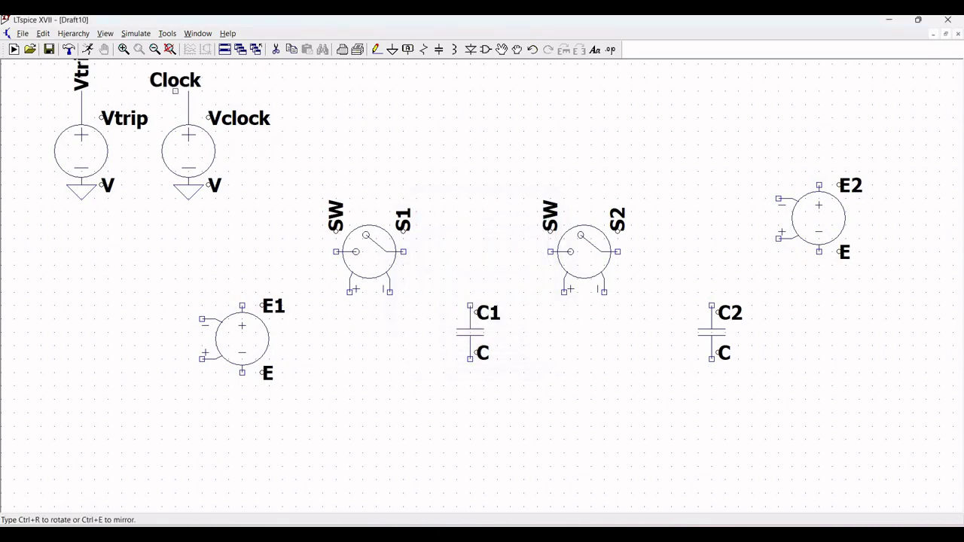
key("Escape")
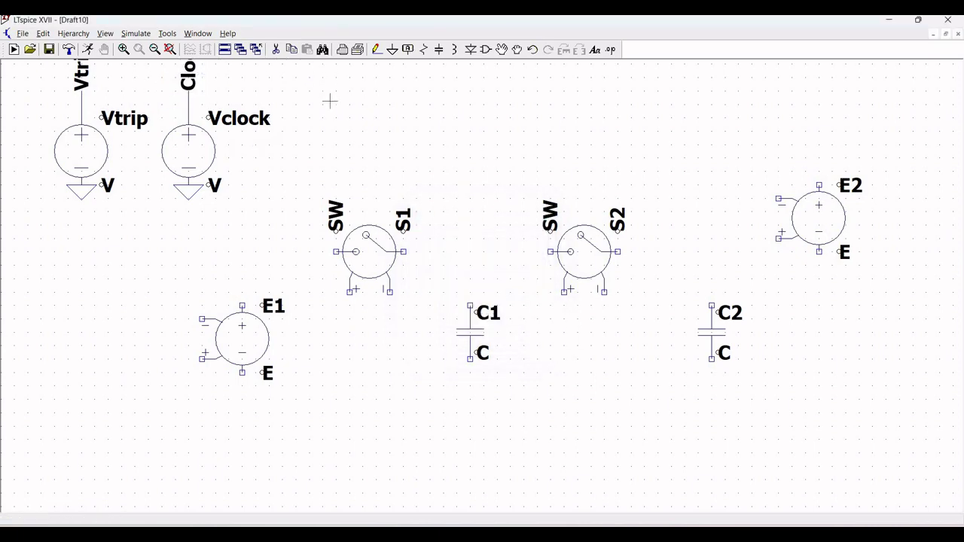
left_click_drag(330, 122, 334, 143)
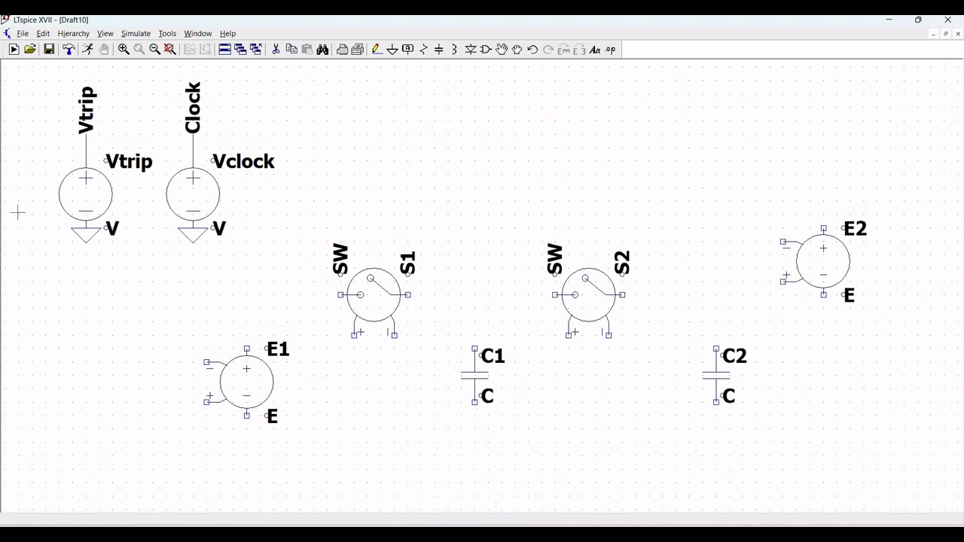
Step: Give Vtrip a DC value of 0.5 and switch Vclock to a PULSE function
right_click(90, 199)
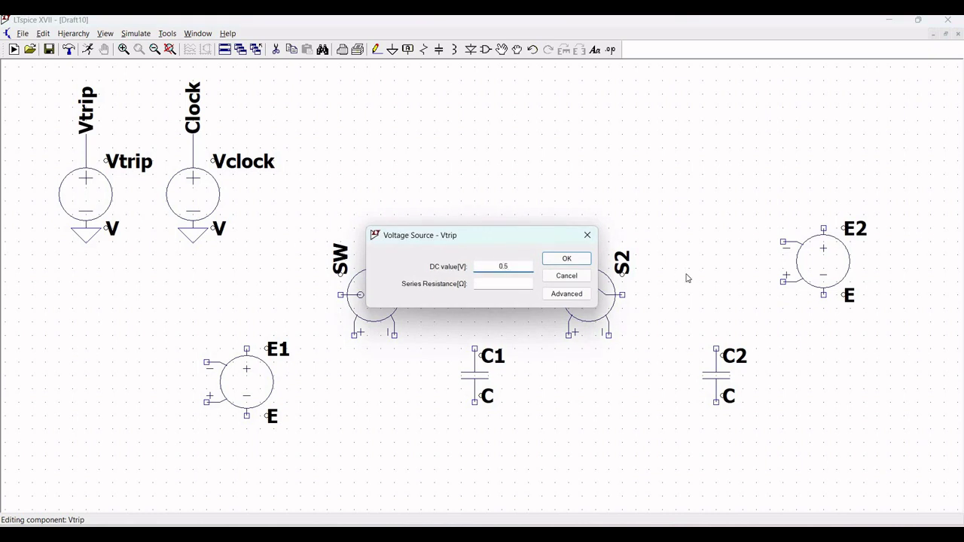
key("Return")
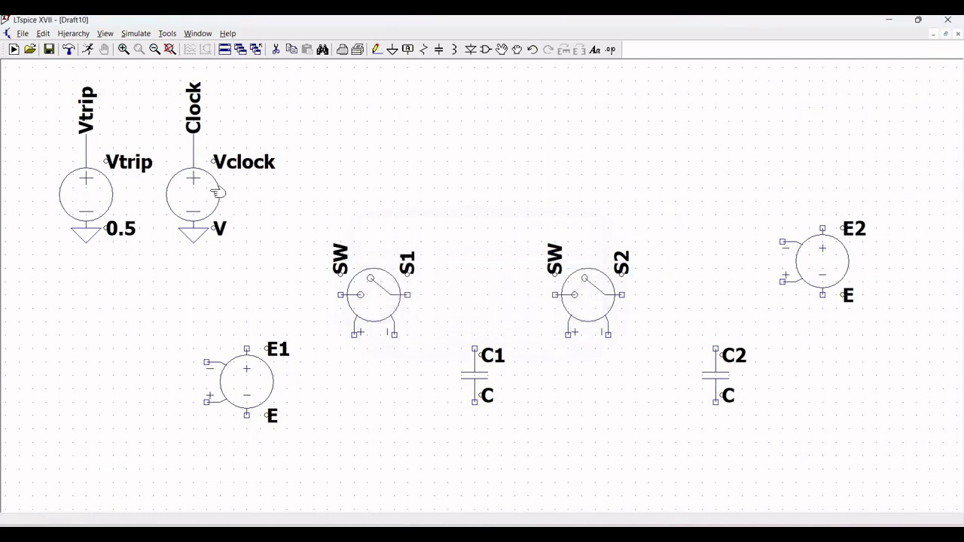
right_click(217, 191)
left_click(569, 294)
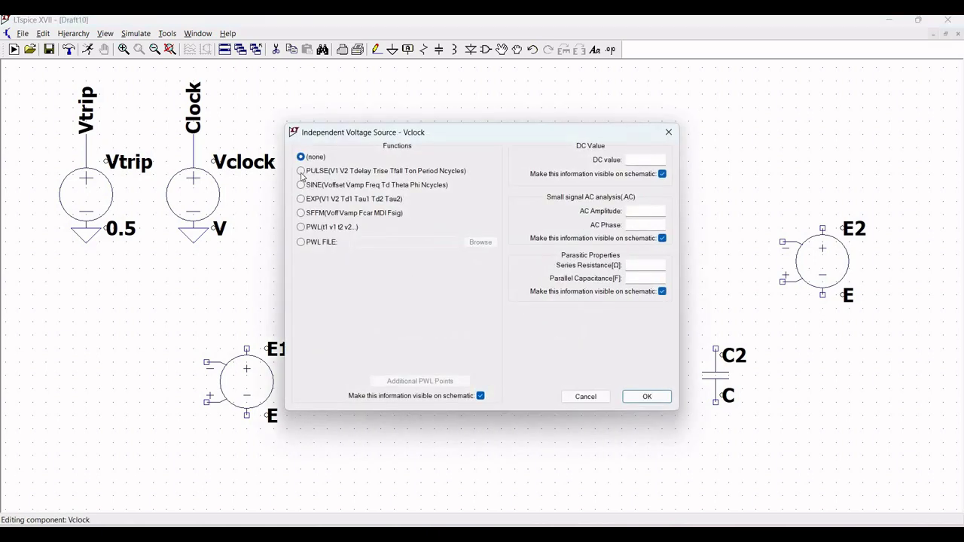
left_click(301, 172)
Step: Fill Vclock's pulse parameters 0, 1, 0, 0, 0, 4.9n, 10n and apply them
left_click(453, 271)
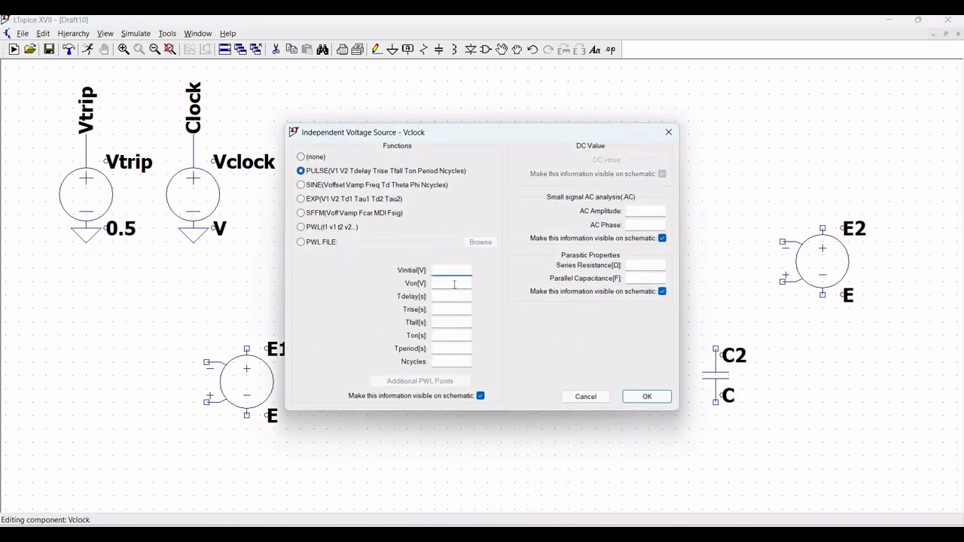
left_click(454, 284)
left_click(456, 297)
type("0")
left_click(456, 309)
left_click(452, 321)
type("0")
left_click(454, 334)
type("4.9n")
left_click(452, 347)
type("10n")
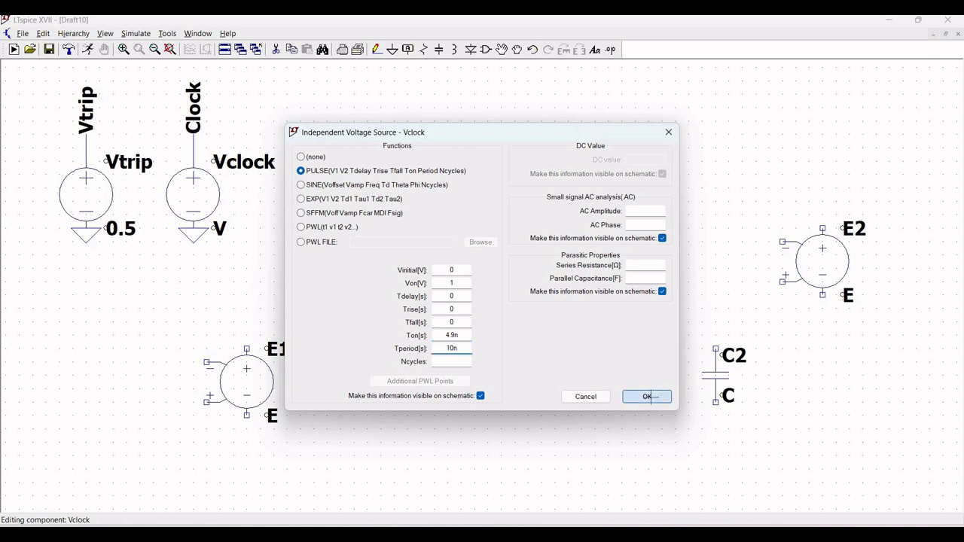
left_click(651, 396)
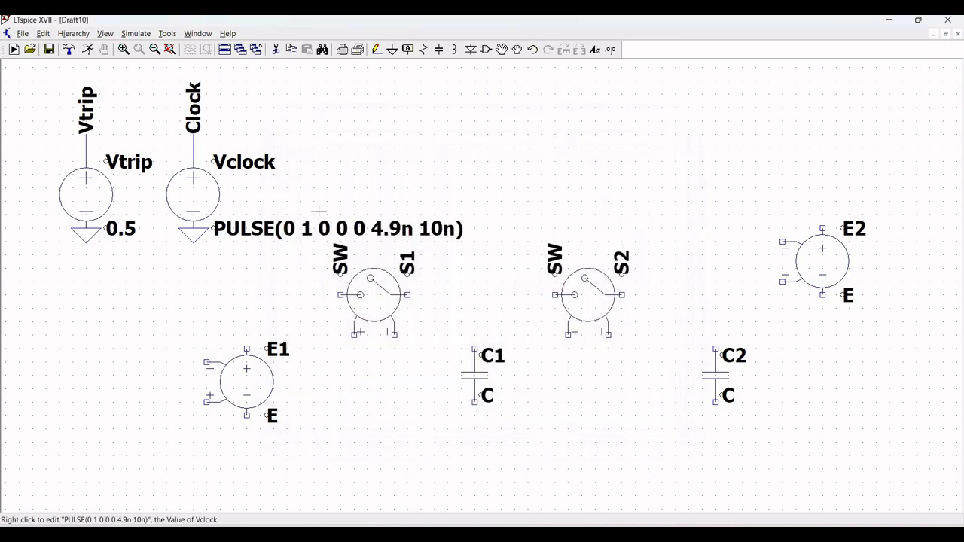
left_click(504, 51)
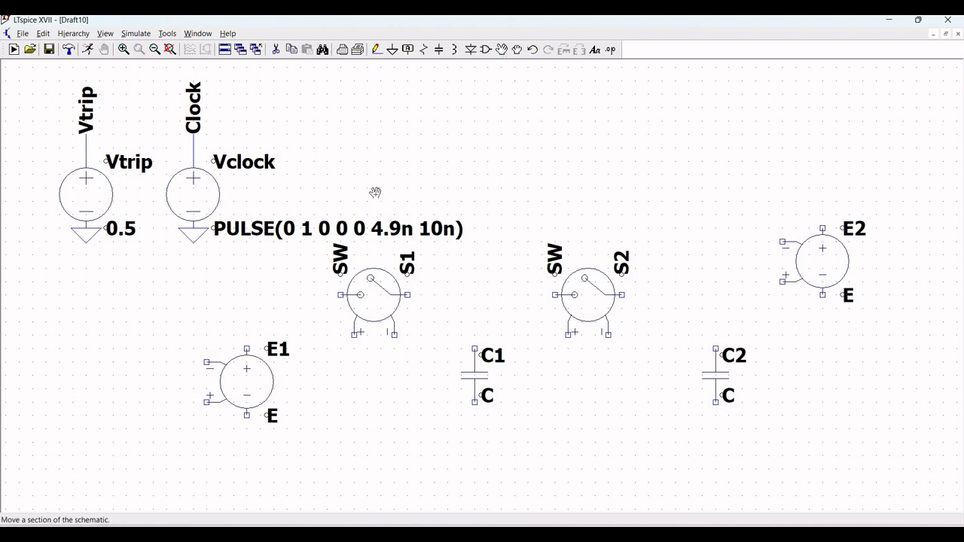
Step: Move the PULSE text beside Vclock and place another voltage source V1 at the lower left
left_click(324, 216)
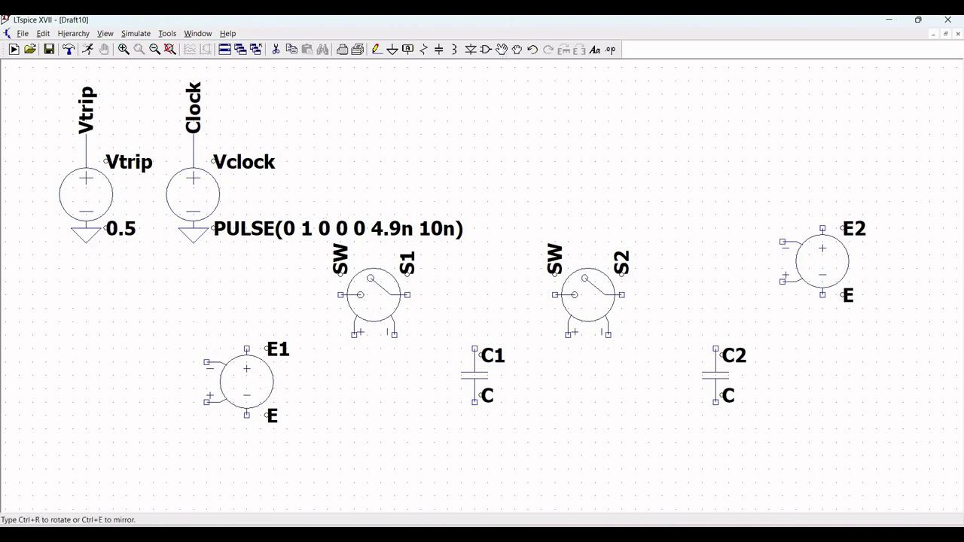
left_click(330, 168)
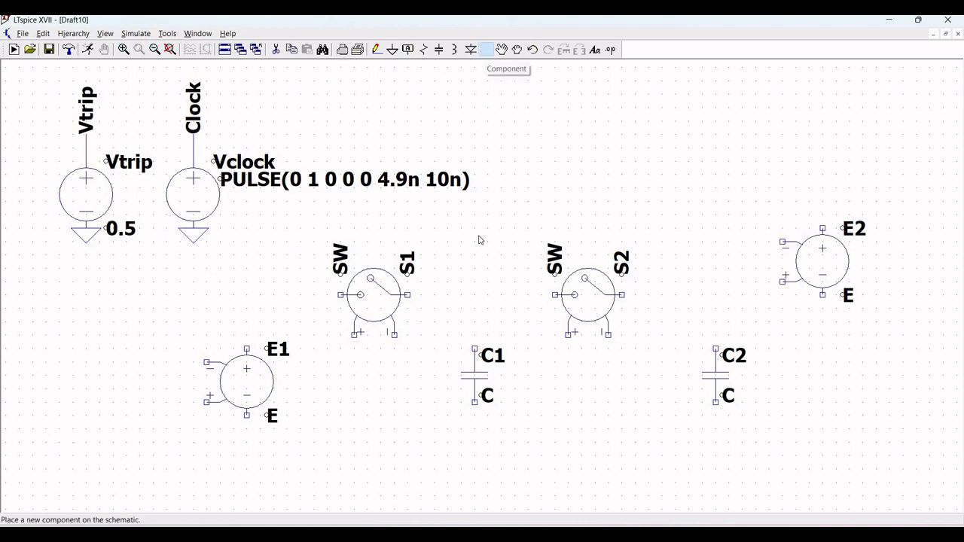
left_click(486, 49)
left_click(544, 389)
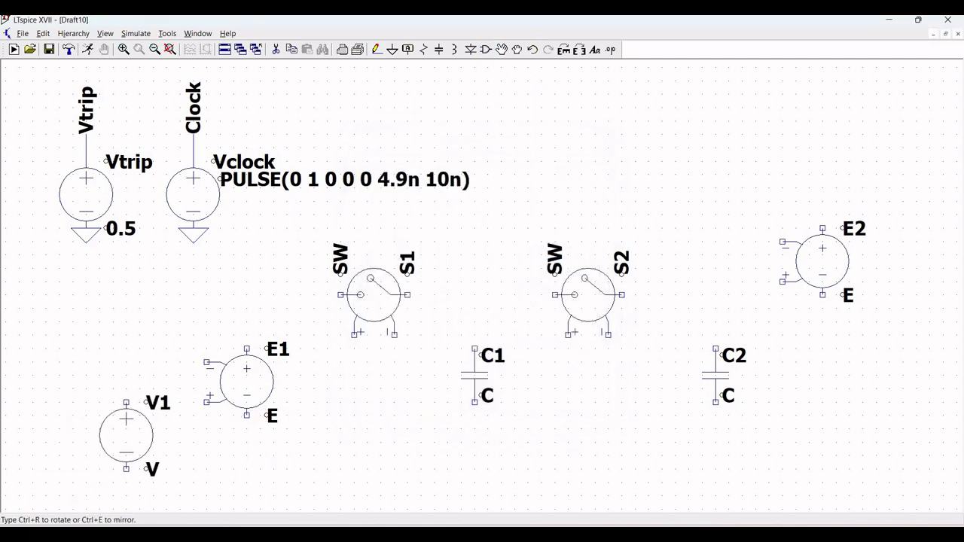
left_click(125, 432)
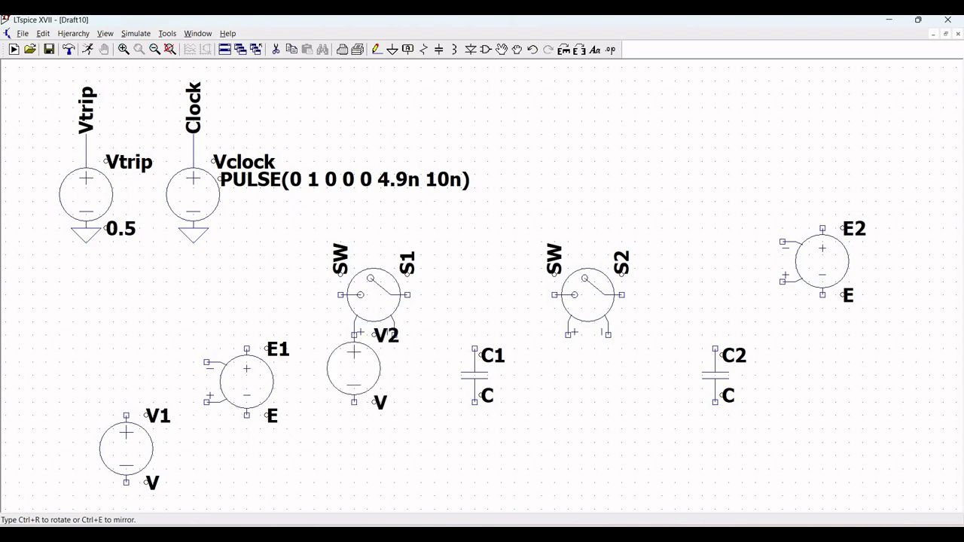
left_click(354, 353)
key("Escape")
Step: Rename the new source V1 to Vin and open its value settings
scroll(474, 258, "down", 1)
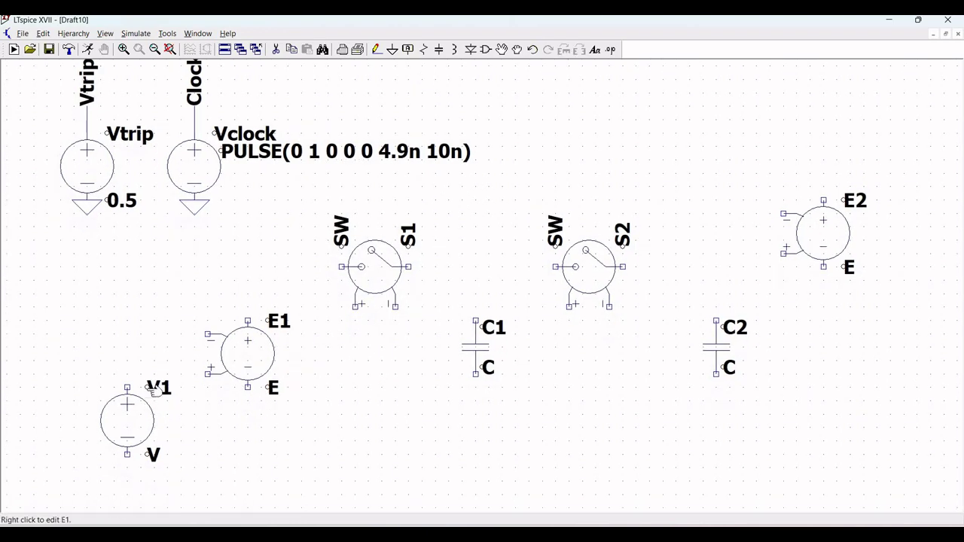
right_click(154, 390)
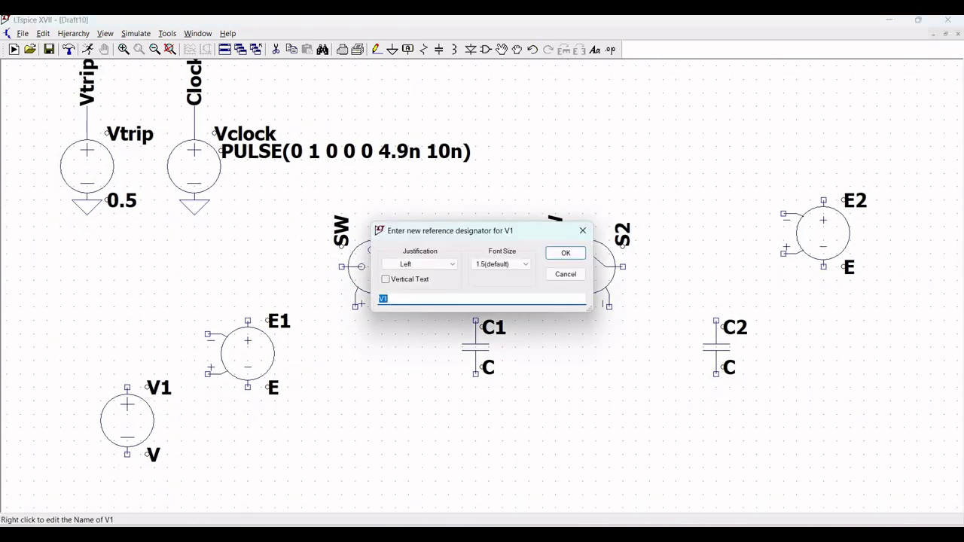
type("Vin")
left_click(566, 253)
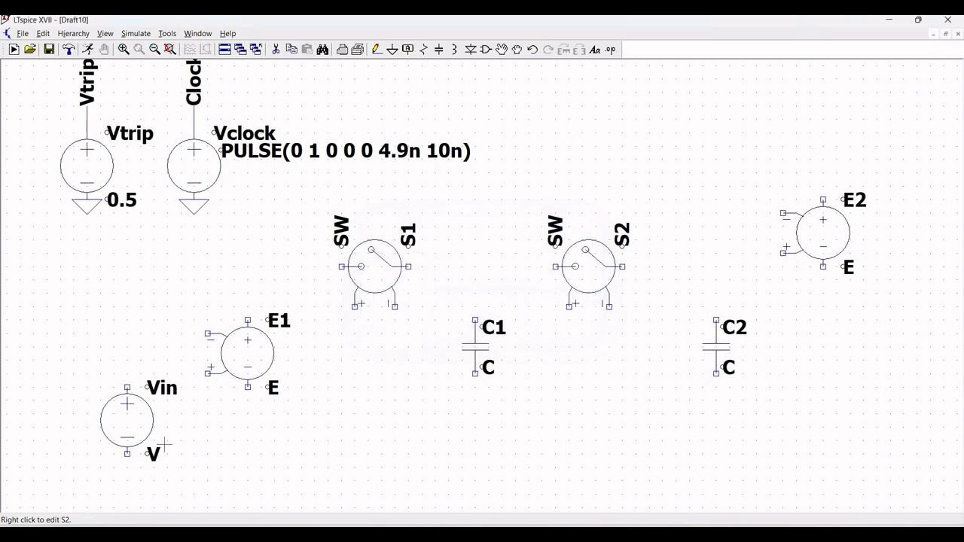
right_click(136, 416)
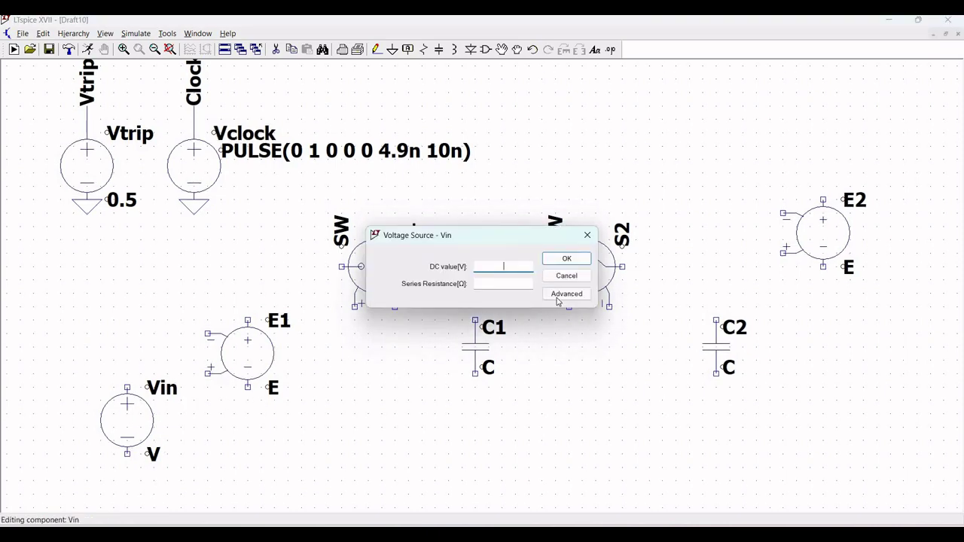
Step: Turn Vin into SINE(0.5 0.5 3MEG): 0.5 V offset, 0.5 V amplitude, 3MEG frequency
left_click(566, 294)
left_click(301, 185)
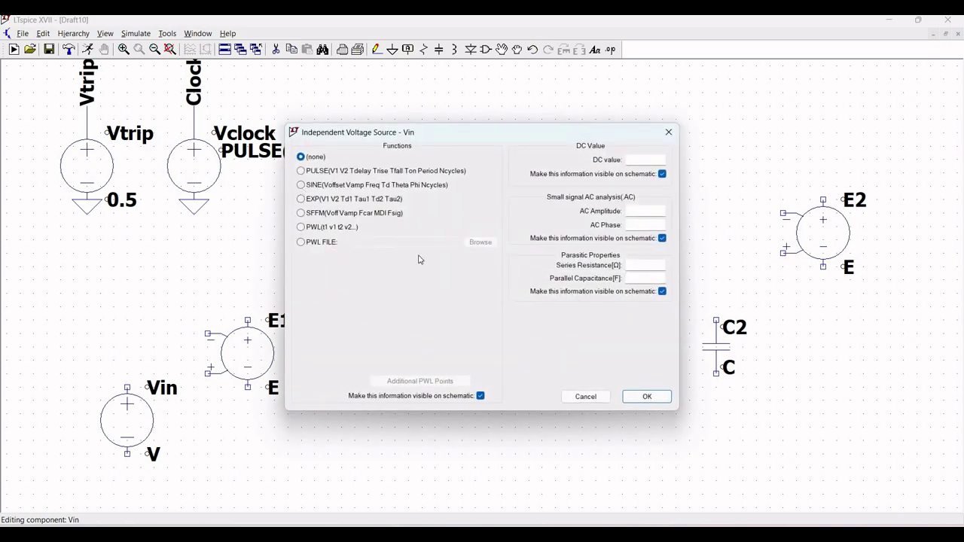
left_click(447, 269)
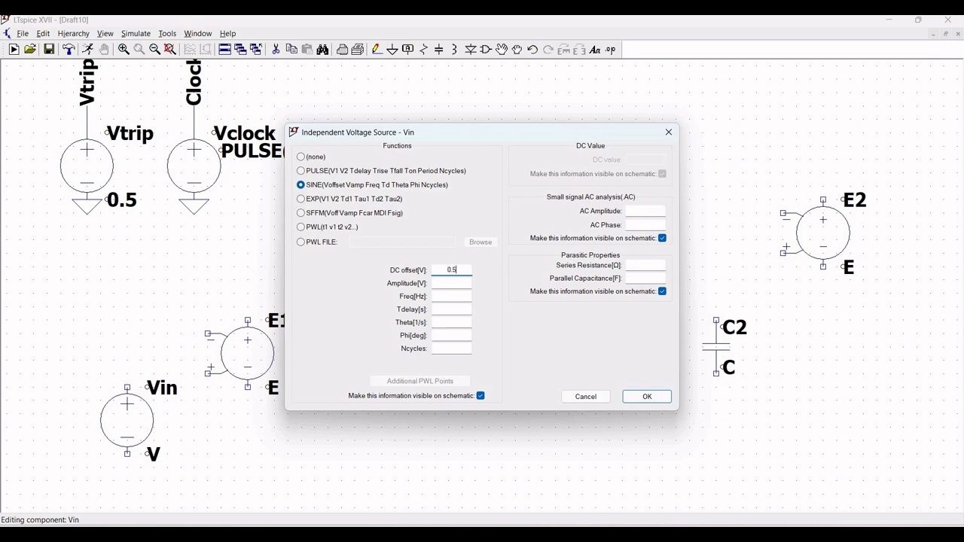
left_click(451, 283)
left_click(451, 296)
type("3MEG")
left_click(649, 396)
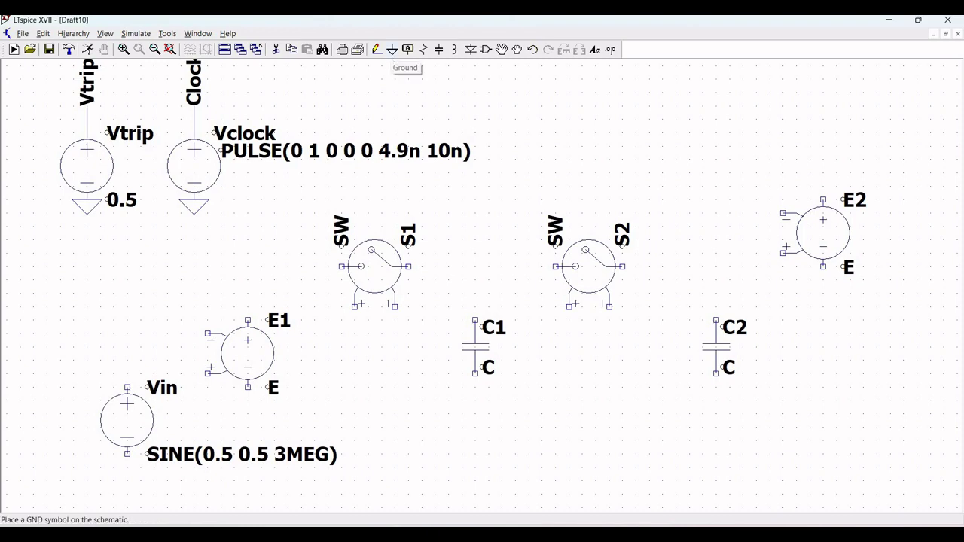
Step: Place a ground symbol just below Vin and wire Vin's bottom pin down to it
left_click(392, 50)
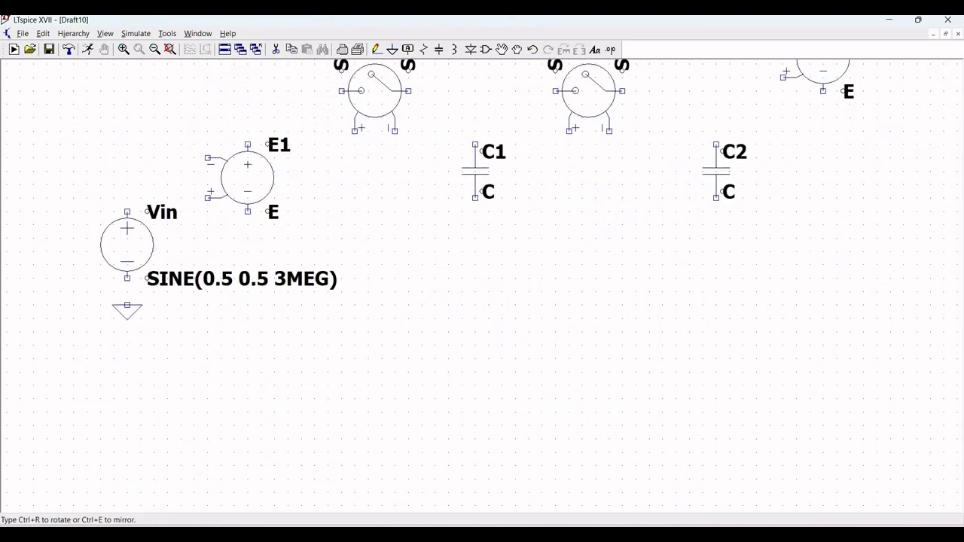
left_click(127, 305)
right_click(399, 264)
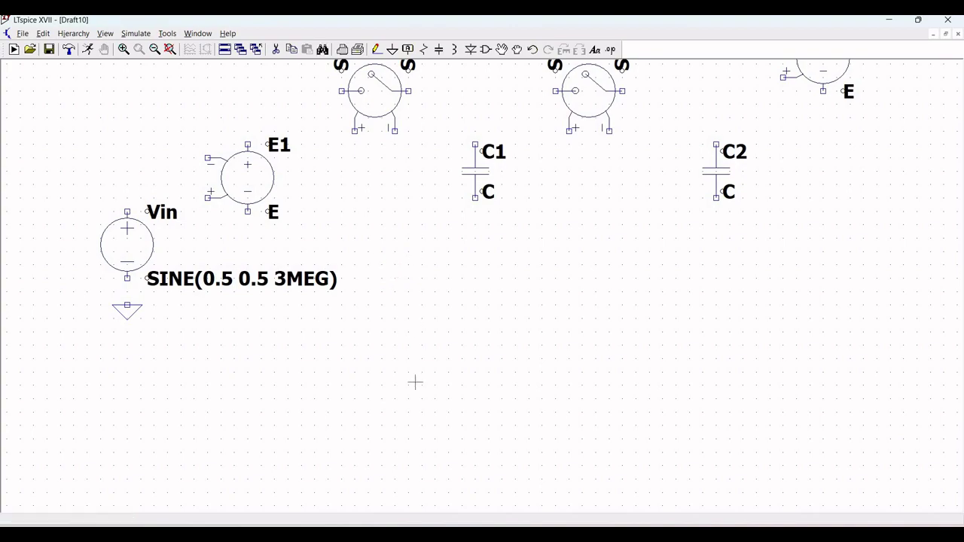
scroll(415, 382, "up", 5)
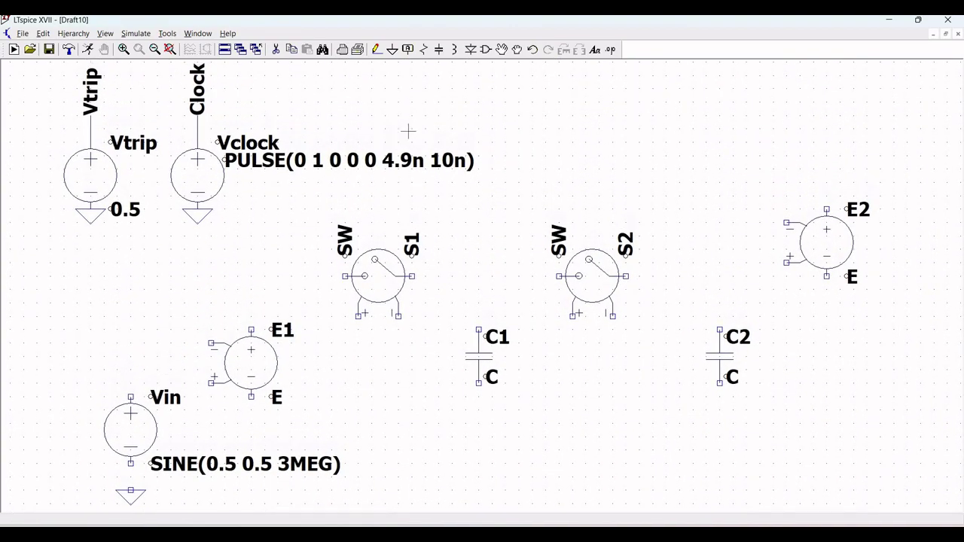
left_click(376, 49)
scroll(136, 317, "down", 4)
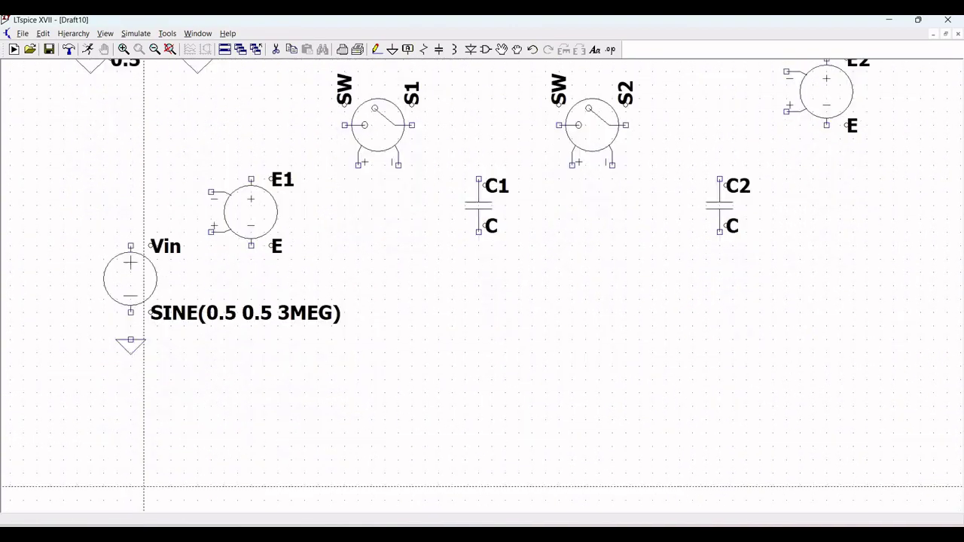
left_click(130, 312)
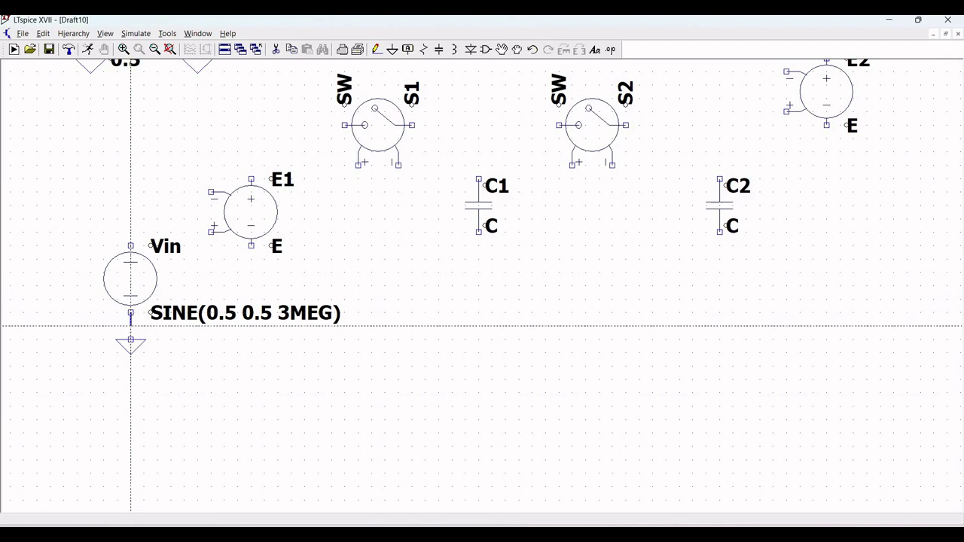
left_click(130, 339)
scroll(336, 387, "up", 4)
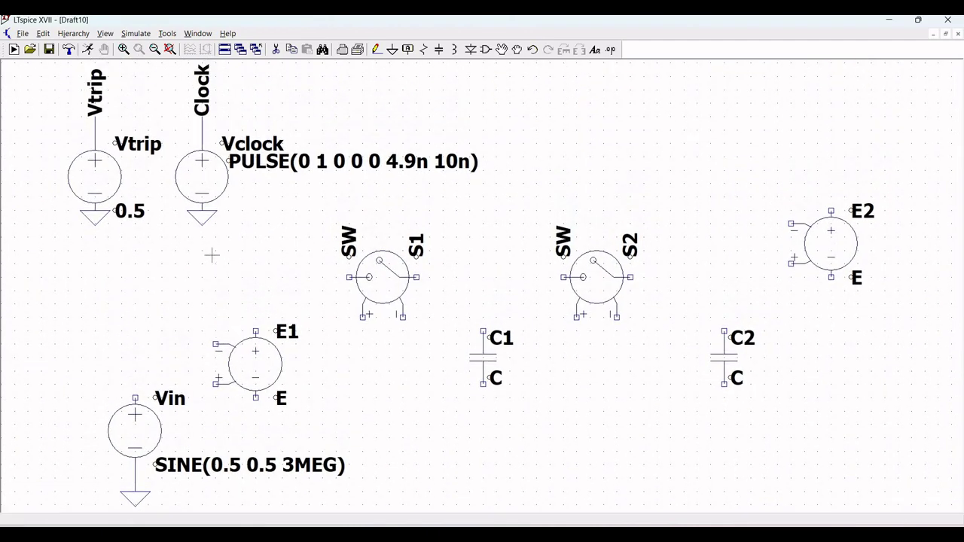
Step: Wire Vin's top to E1's + input, E1's output to S1, and E1's − input to that wire
left_click(377, 49)
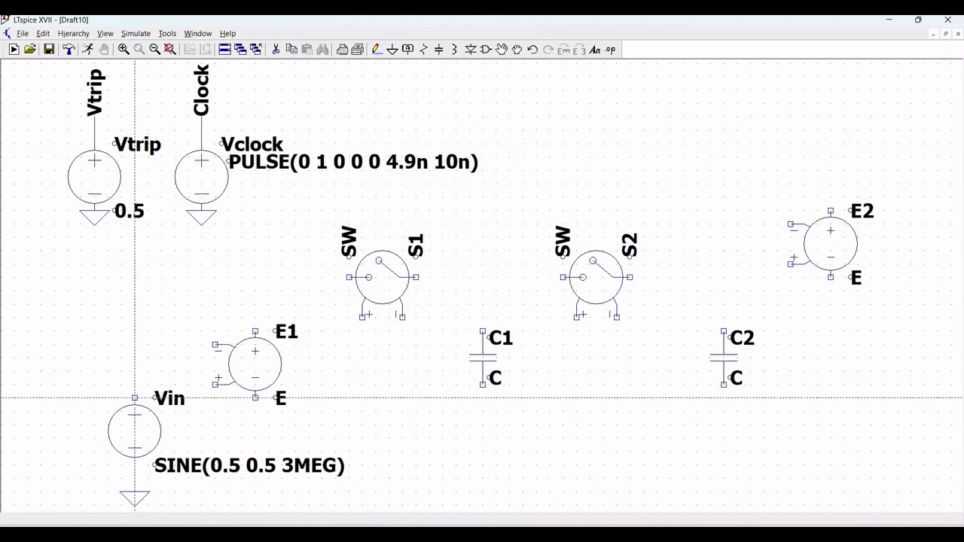
left_click(135, 398)
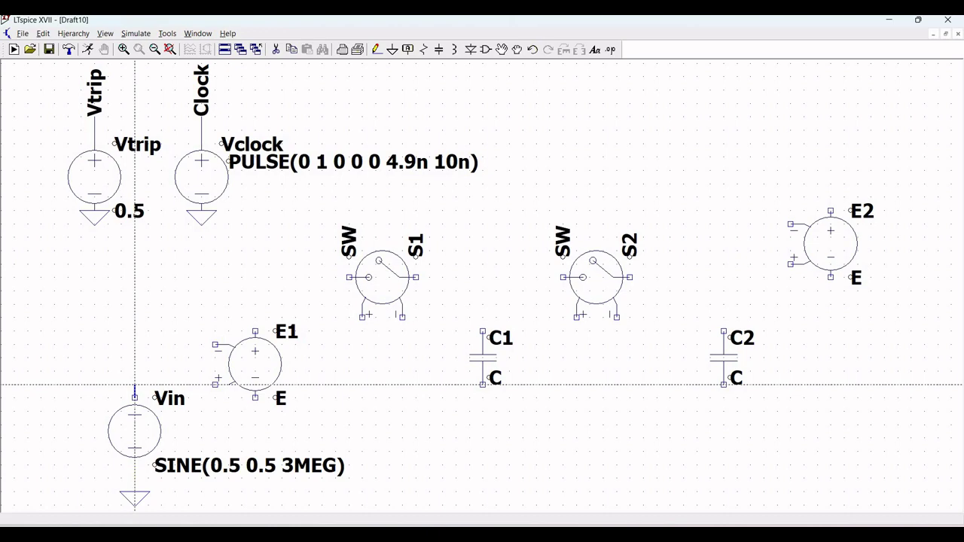
left_click(216, 384)
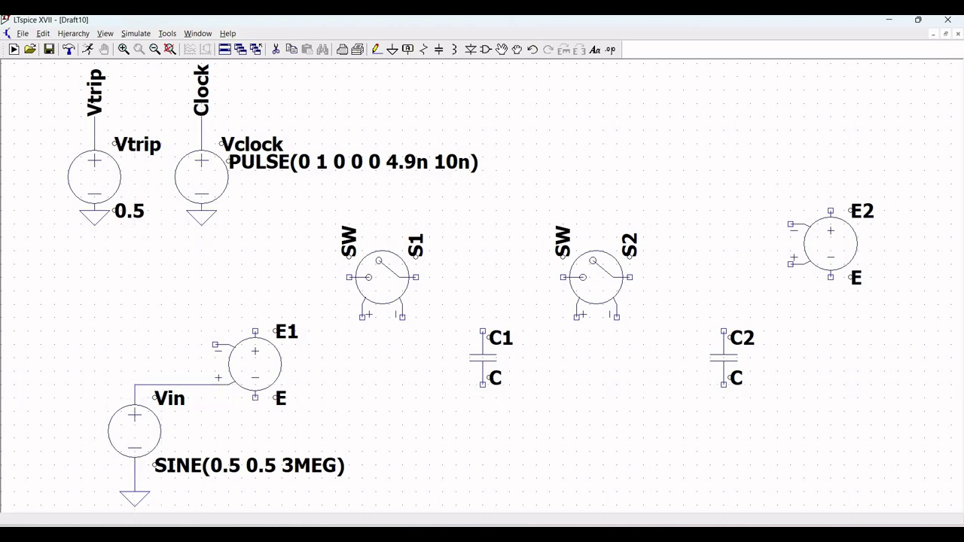
left_click(255, 331)
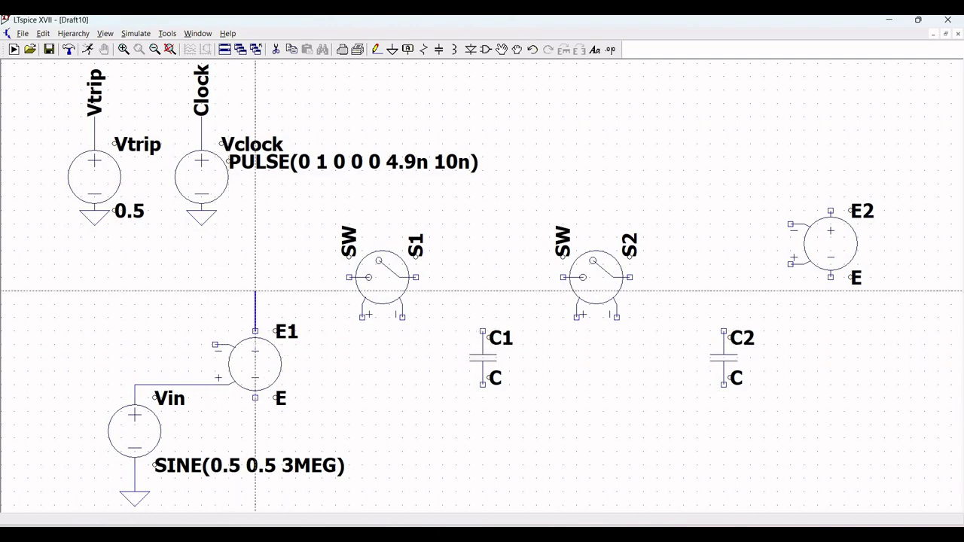
left_click(348, 277)
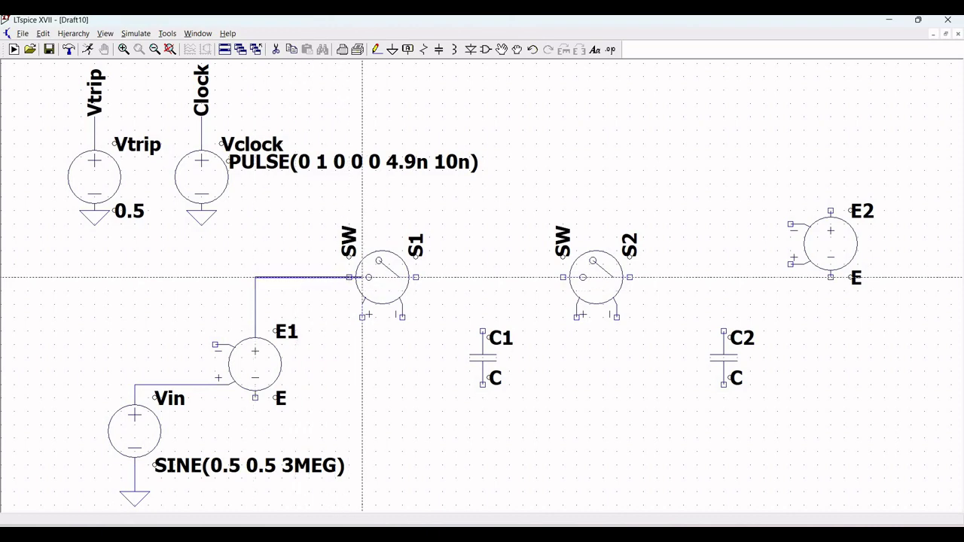
left_click(350, 277)
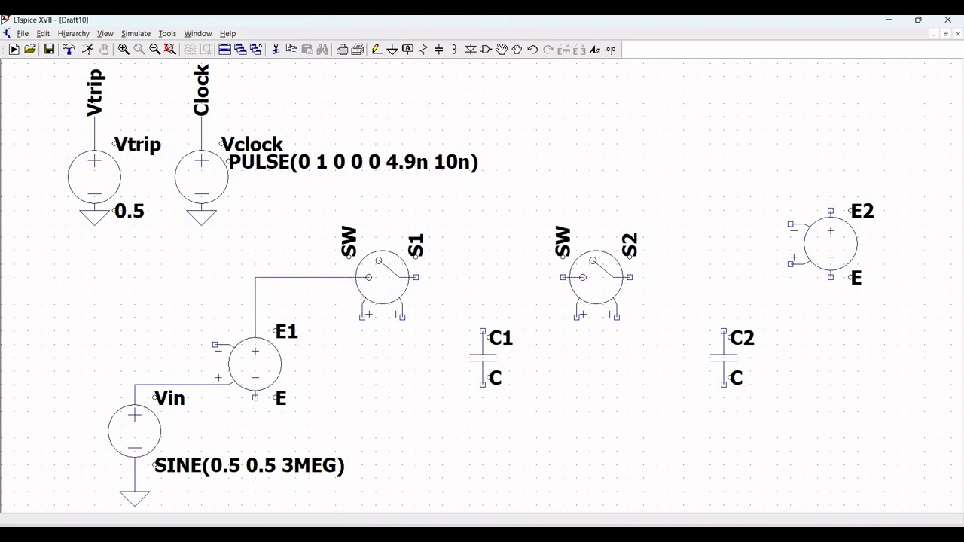
left_click(215, 345)
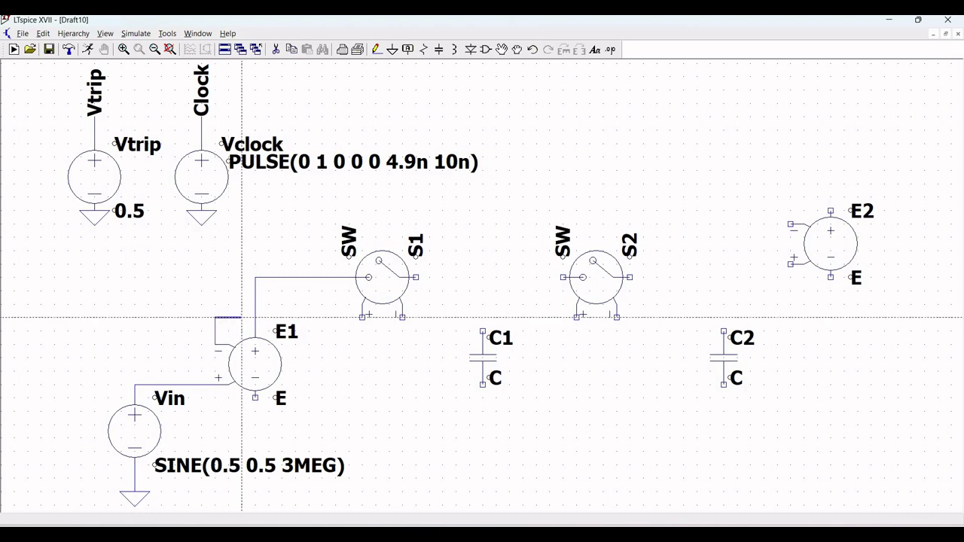
left_click(256, 317)
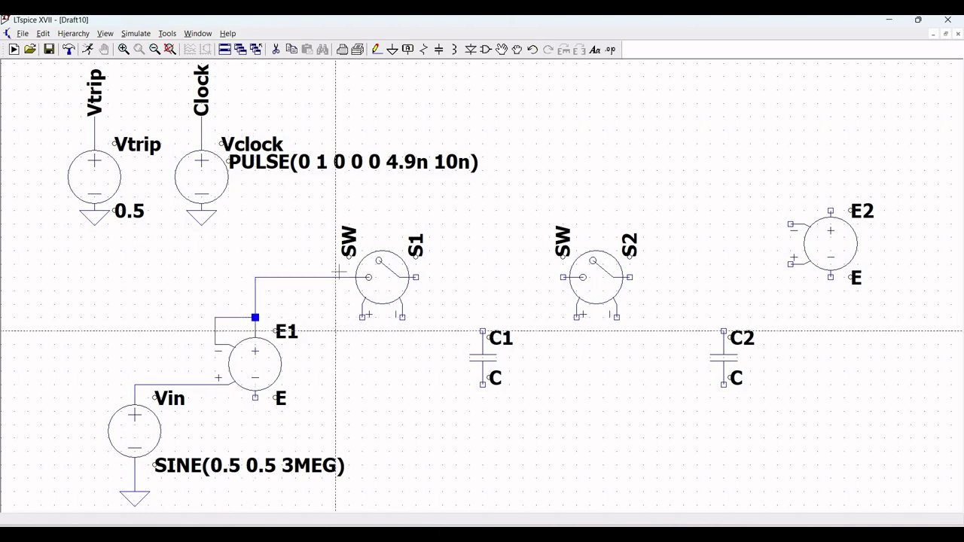
left_click(392, 49)
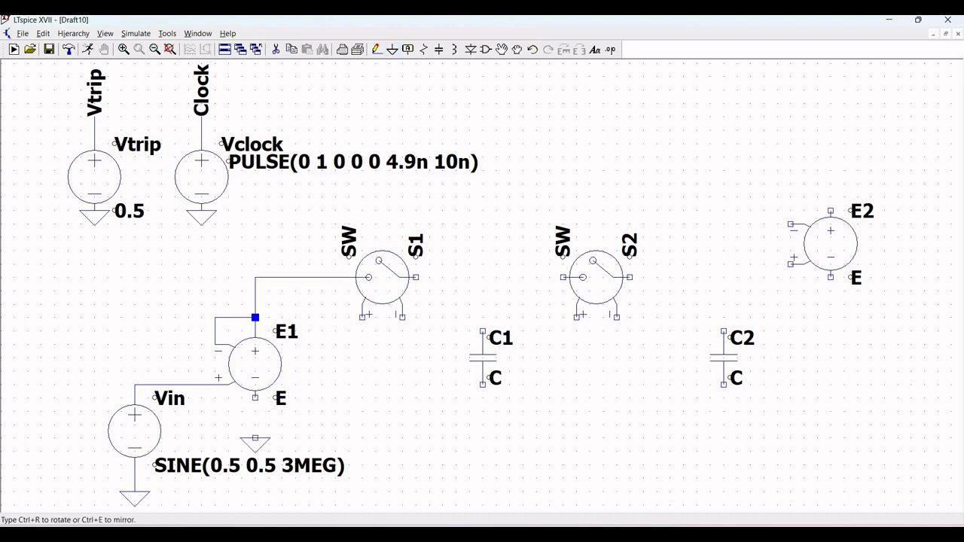
Step: Place ground symbols below E1, C1, C2 and E2
left_click(255, 438)
left_click(483, 426)
left_click(724, 426)
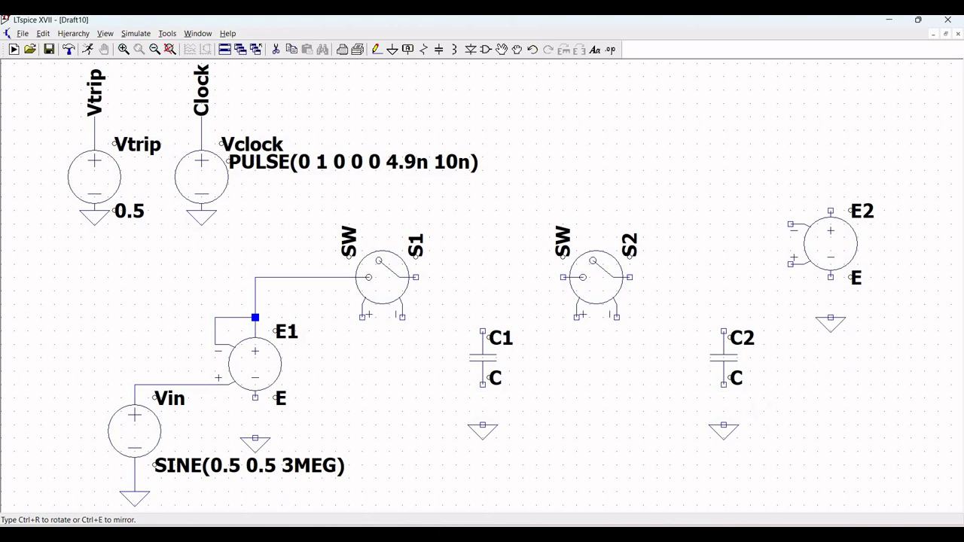
left_click(831, 304)
key("Escape")
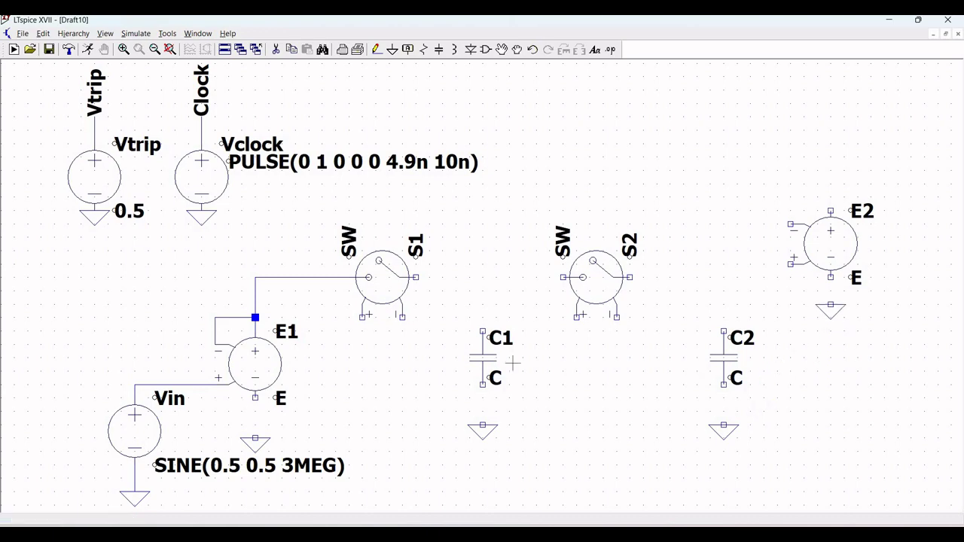
Step: Wire the bottom pins of E1, C1, C2 and E2 to their grounds
left_click(377, 49)
left_click(255, 398)
left_click(256, 438)
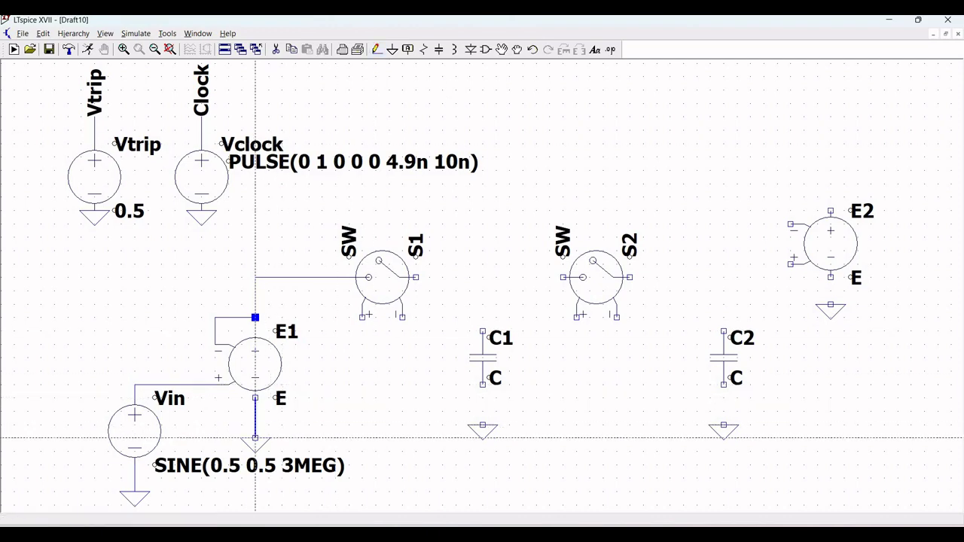
left_click(483, 385)
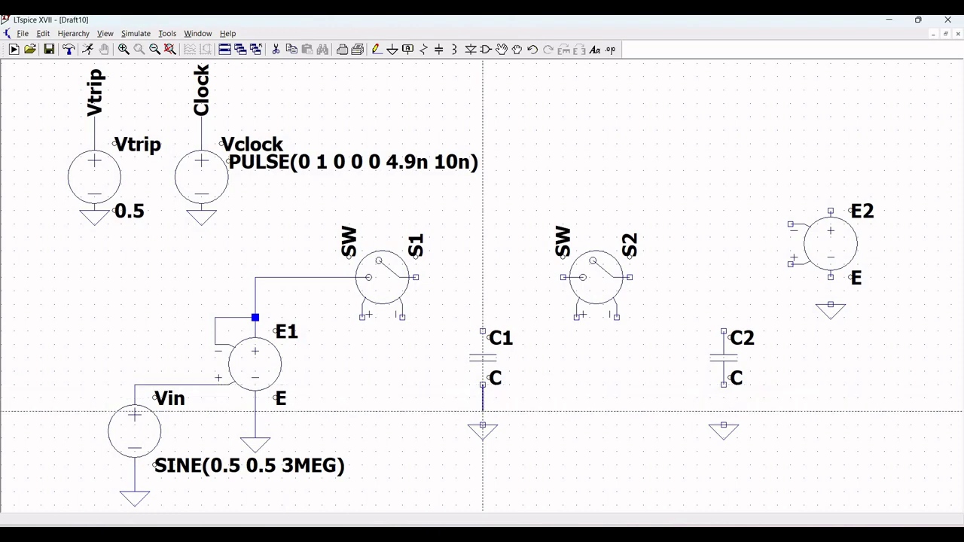
left_click(482, 427)
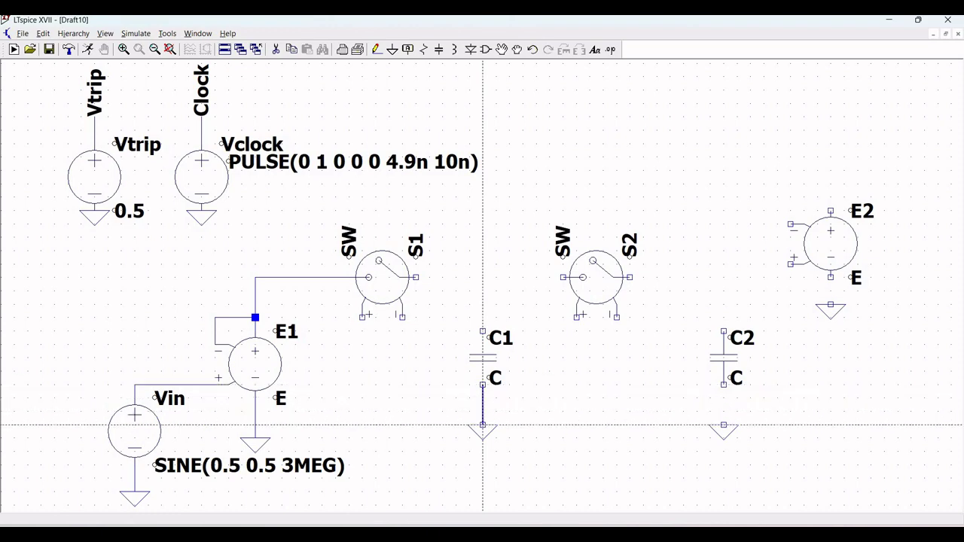
left_click(724, 385)
left_click(723, 426)
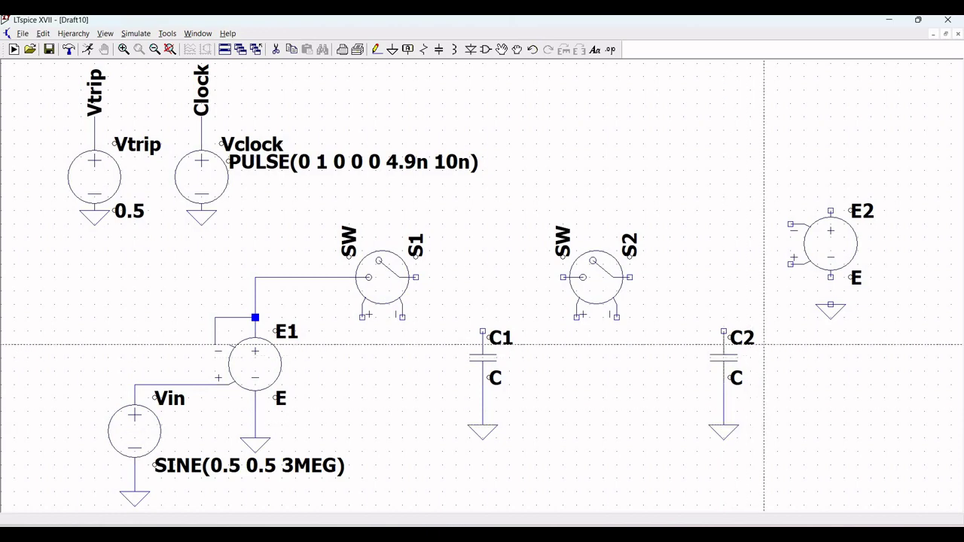
left_click(830, 277)
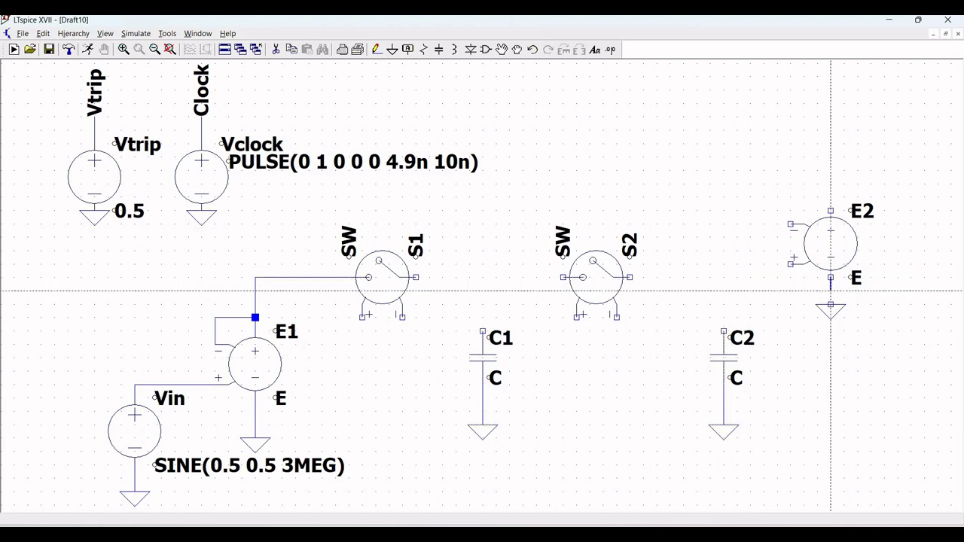
left_click(830, 305)
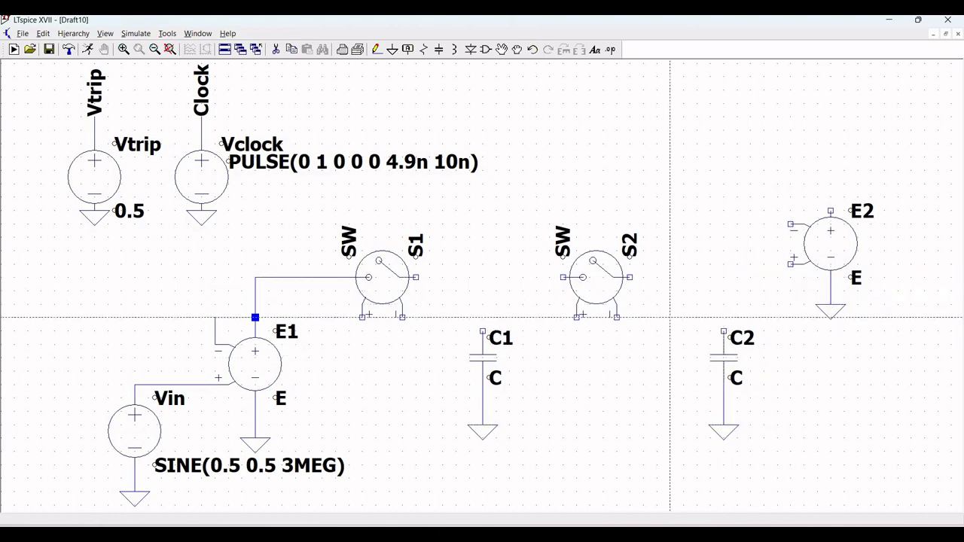
key("Escape")
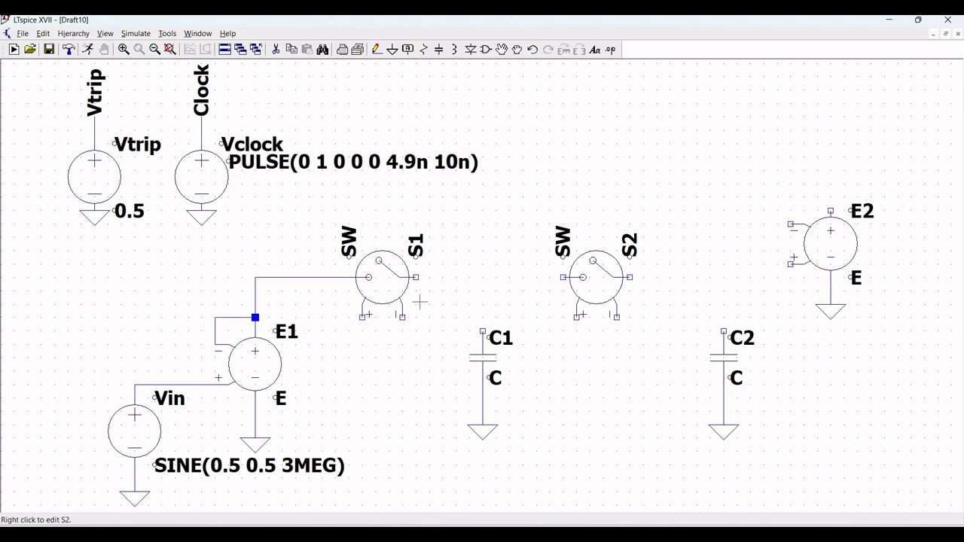
Step: Wire S2's right pin across to E2's + input
left_click(377, 51)
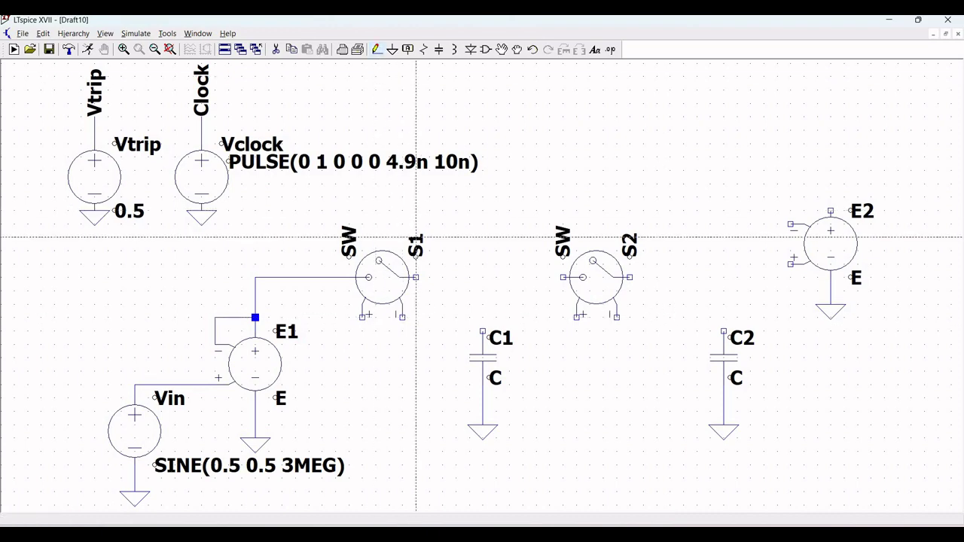
left_click(416, 277)
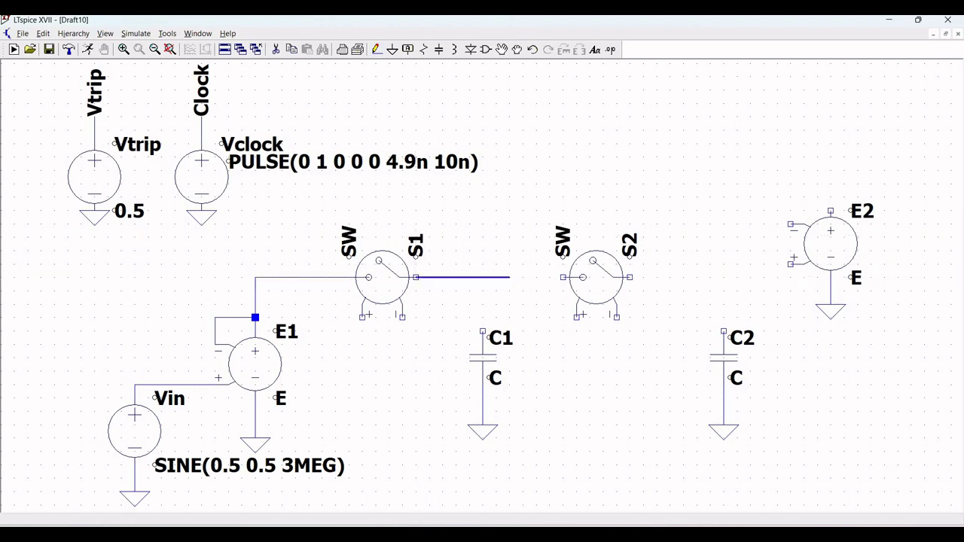
right_click(563, 277)
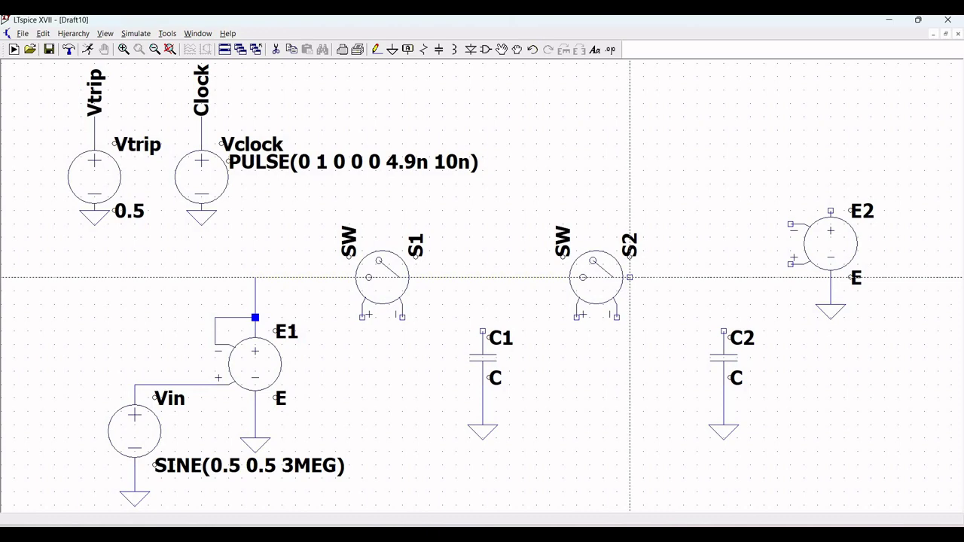
left_click(630, 277)
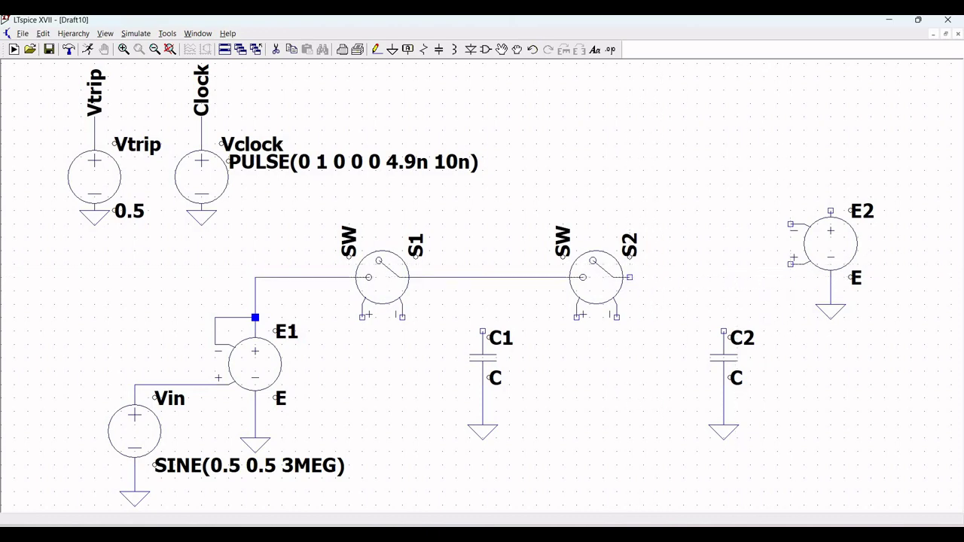
left_click(790, 263)
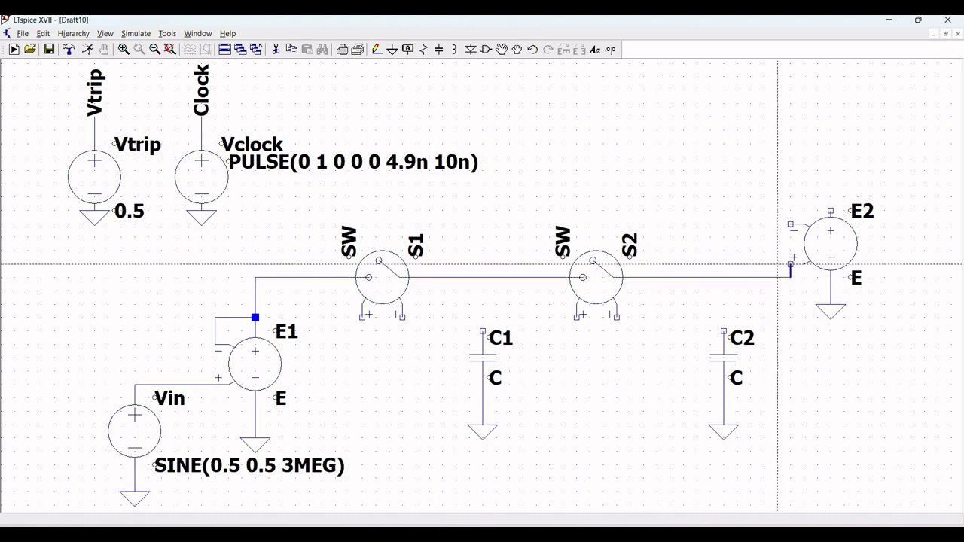
key("Escape")
Step: Connect the top pins of C1 and C2 to the signal line
key("F3")
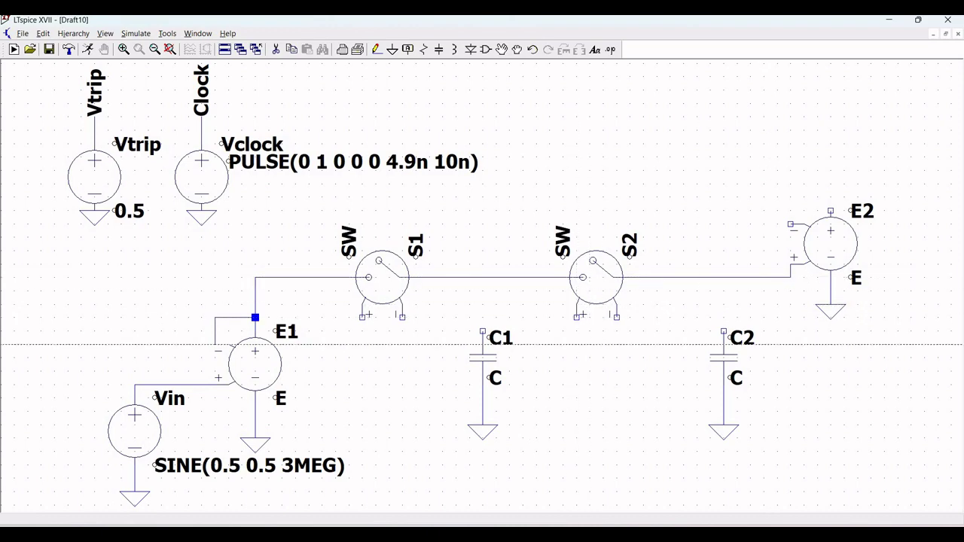
left_click(483, 331)
left_click(482, 277)
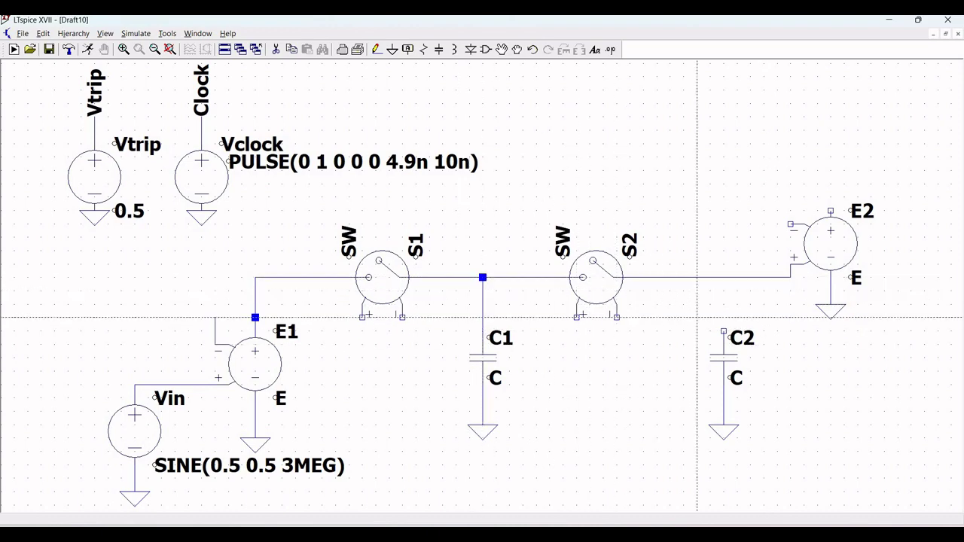
left_click(724, 330)
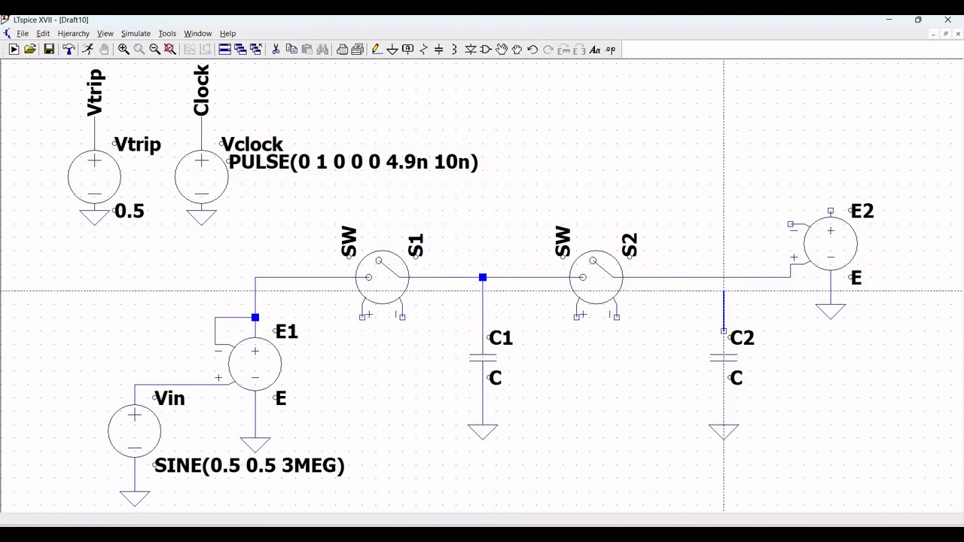
left_click(724, 277)
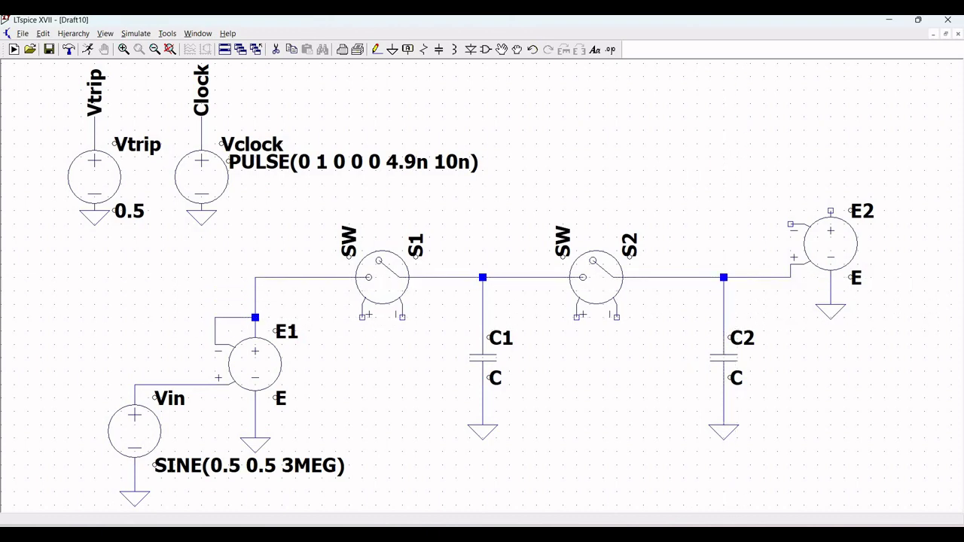
Step: Run E2's output wire upward and feed it back to E2's − input
left_click(831, 211)
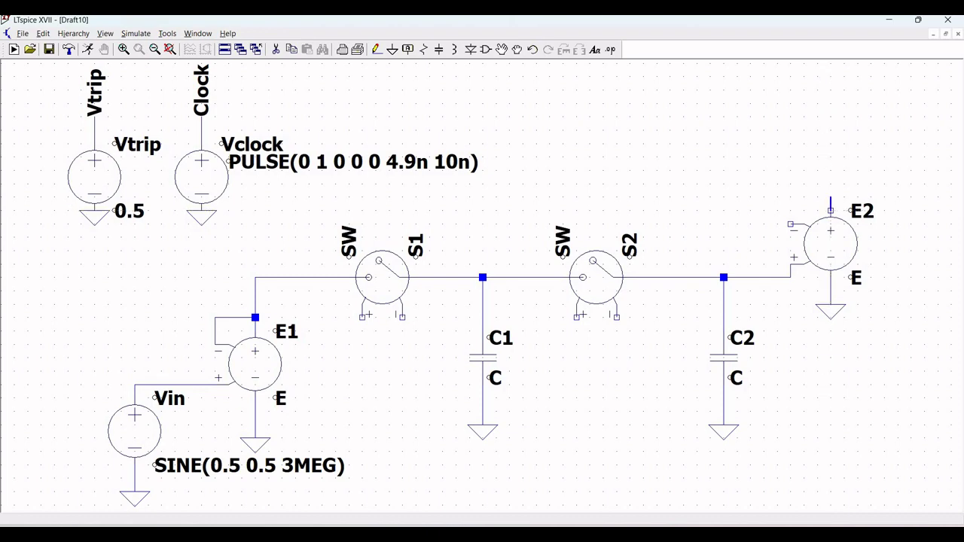
right_click(830, 131)
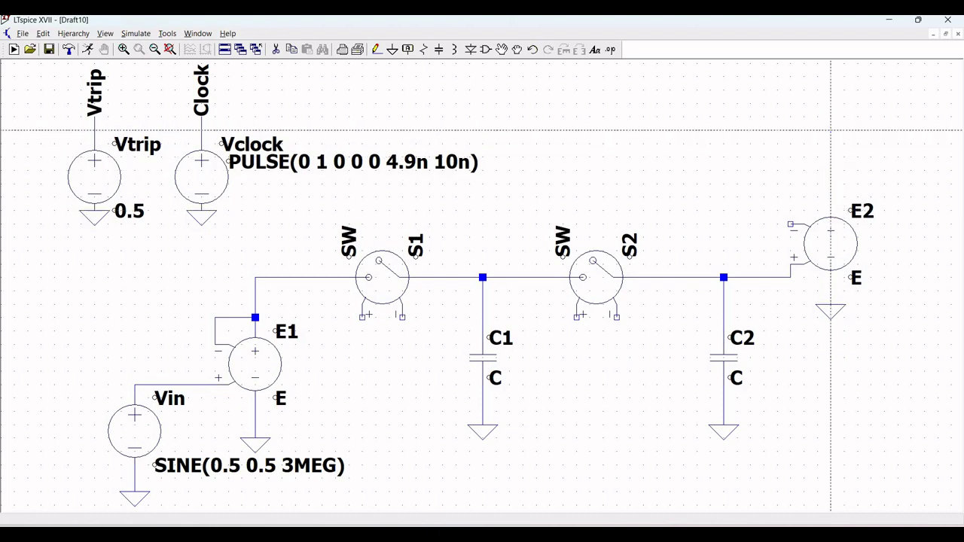
right_click(831, 131)
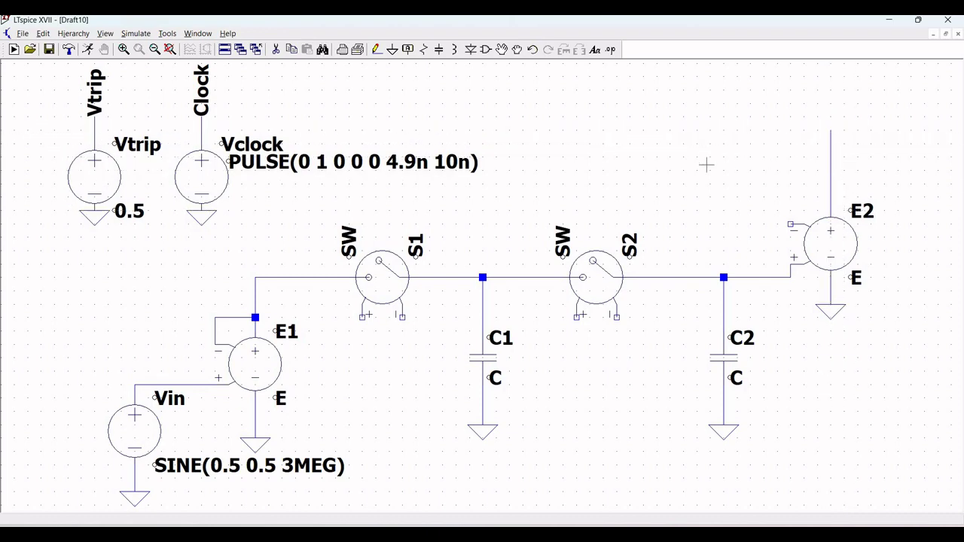
left_click(375, 50)
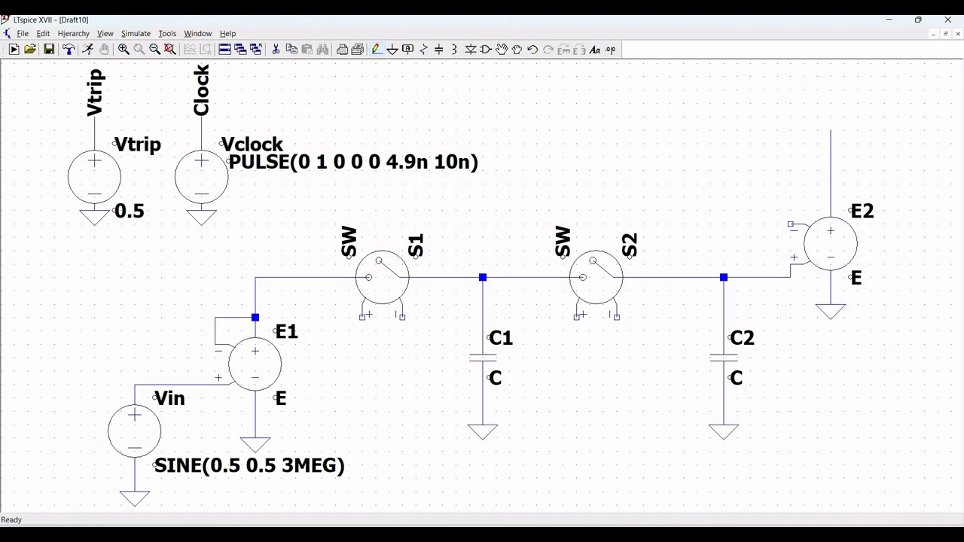
left_click(790, 223)
left_click(790, 184)
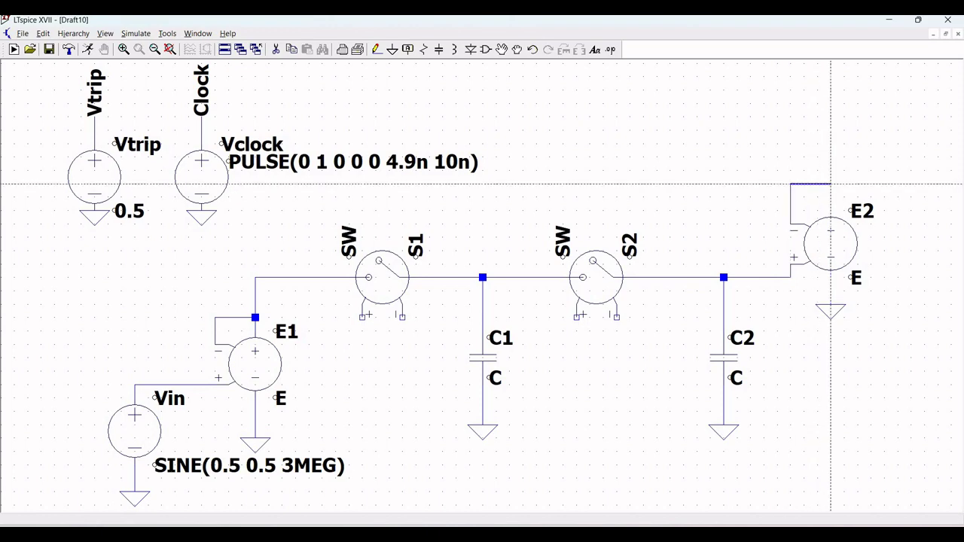
left_click(831, 184)
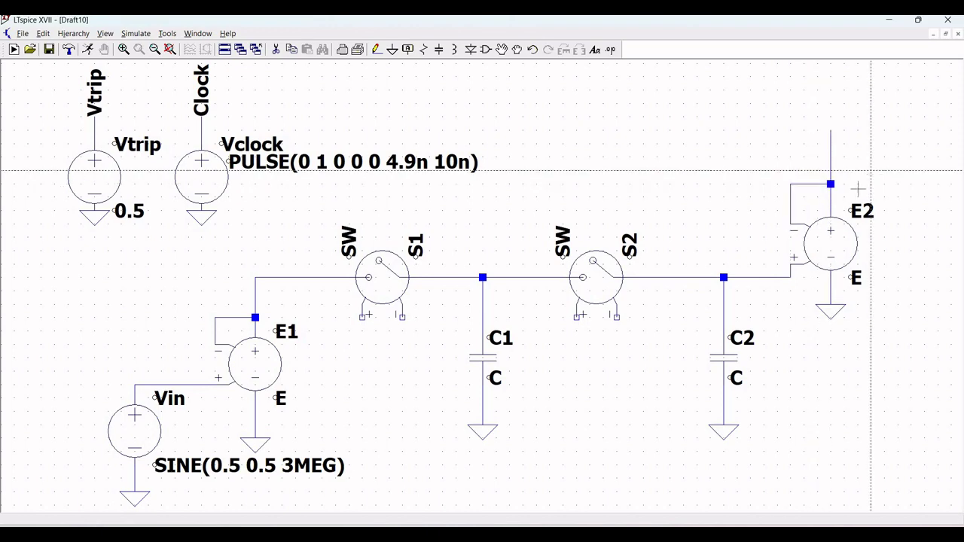
key("Escape")
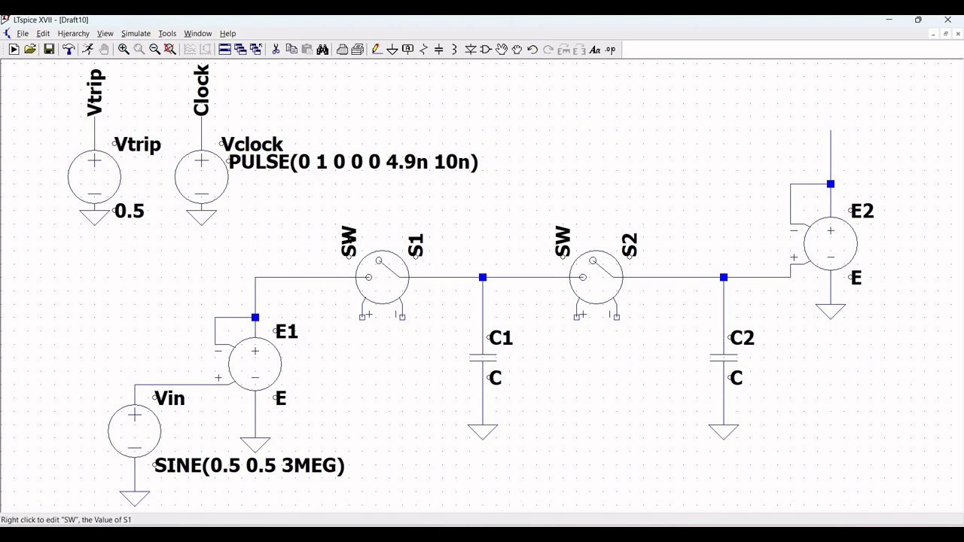
Step: Set the model value of switches S1 and S2 to Switmod
right_click(350, 247)
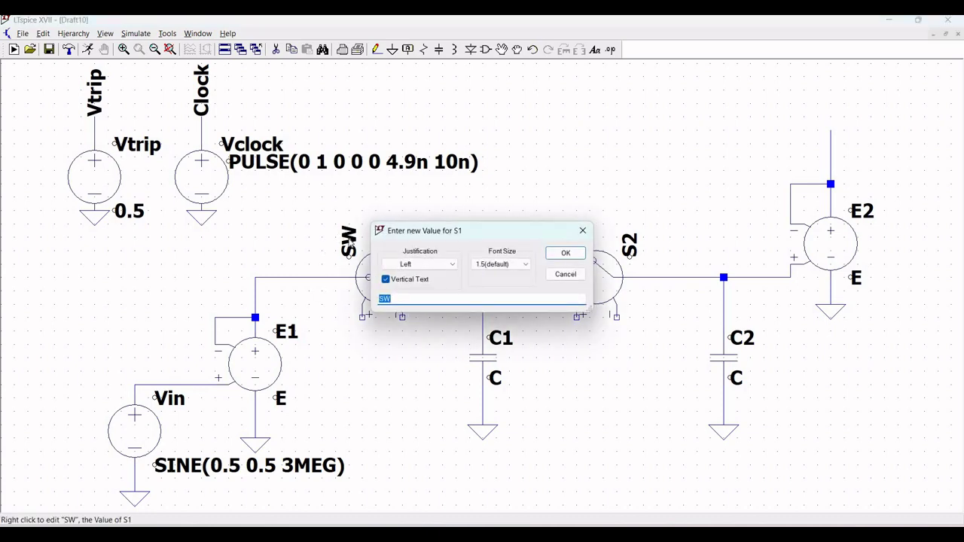
type("Switmod")
left_click(565, 253)
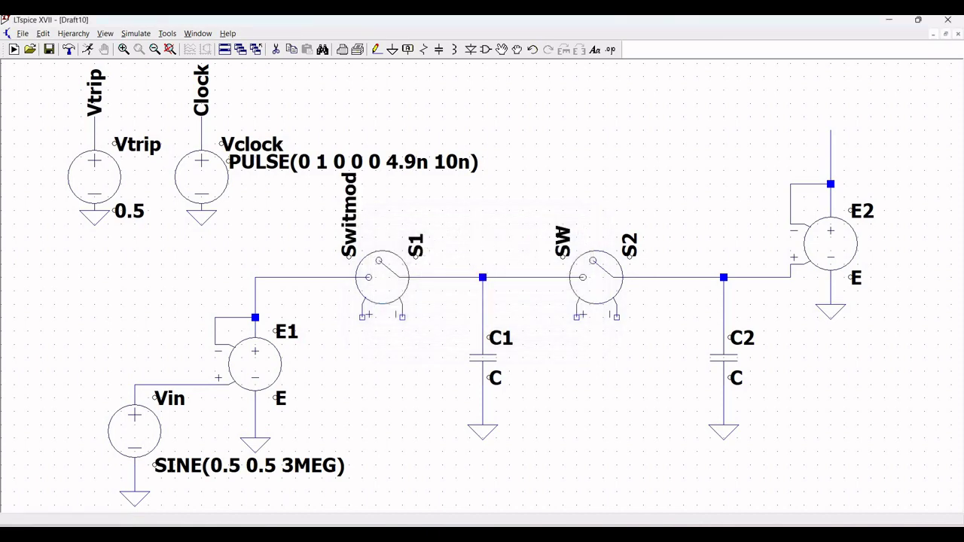
right_click(561, 236)
type("S")
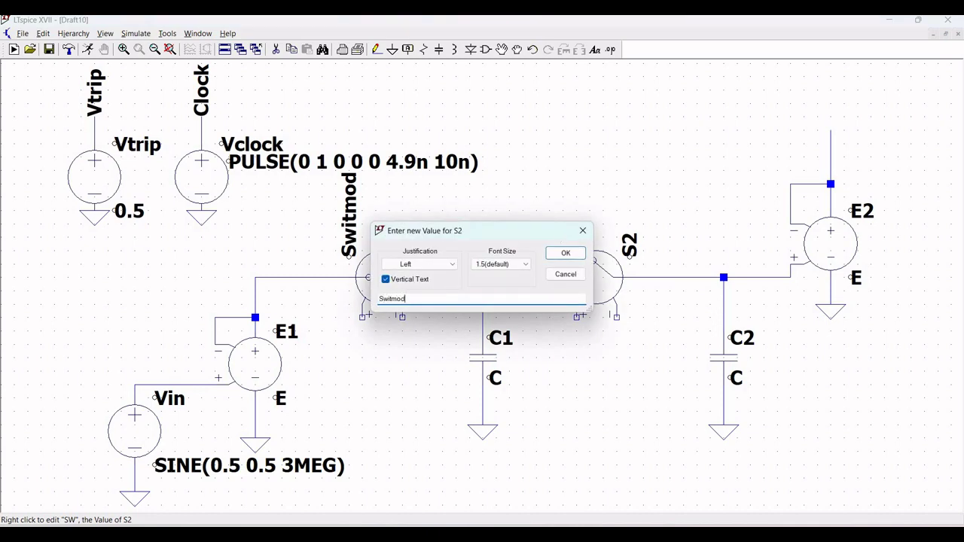
type("witmod")
left_click(565, 253)
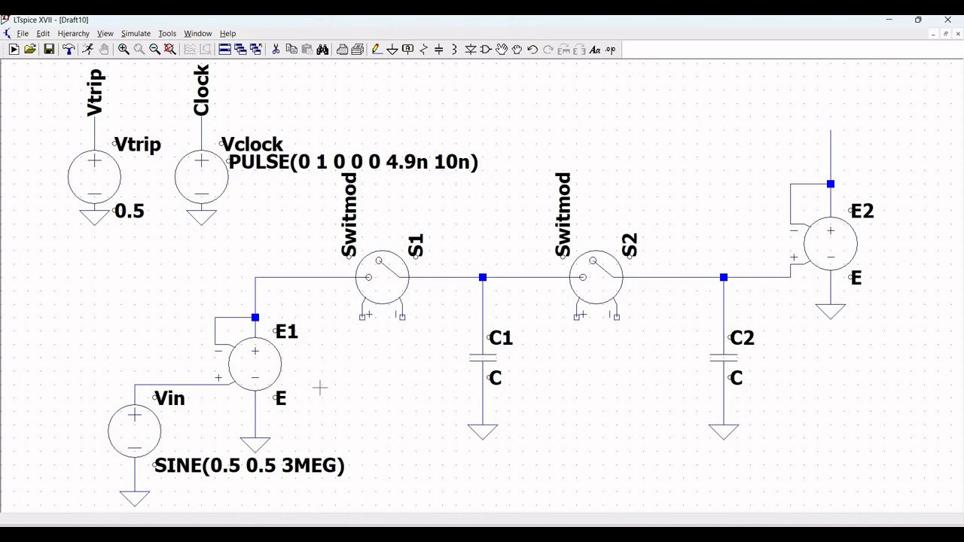
Step: Rename E1 to Ebufin and E2 to Ebufout
right_click(291, 334)
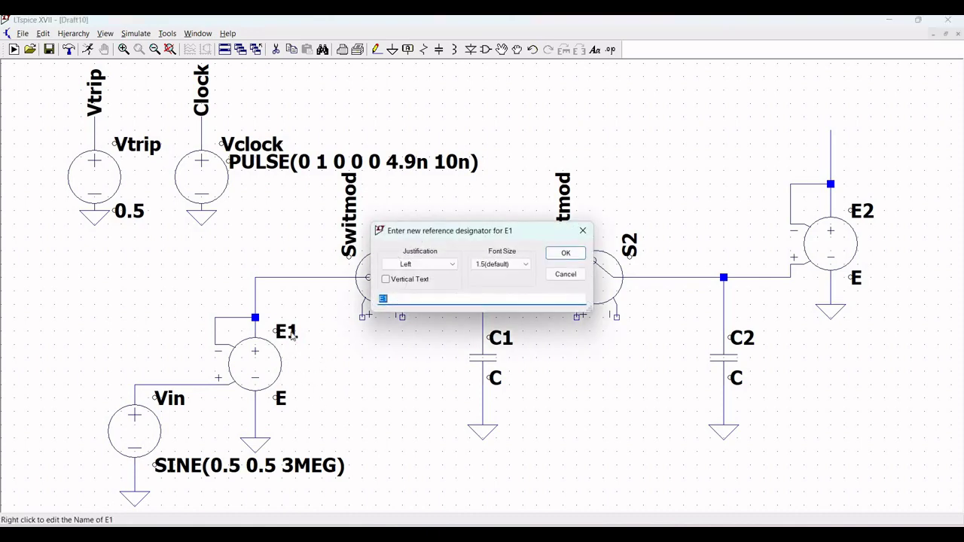
type("E")
left_click(561, 253)
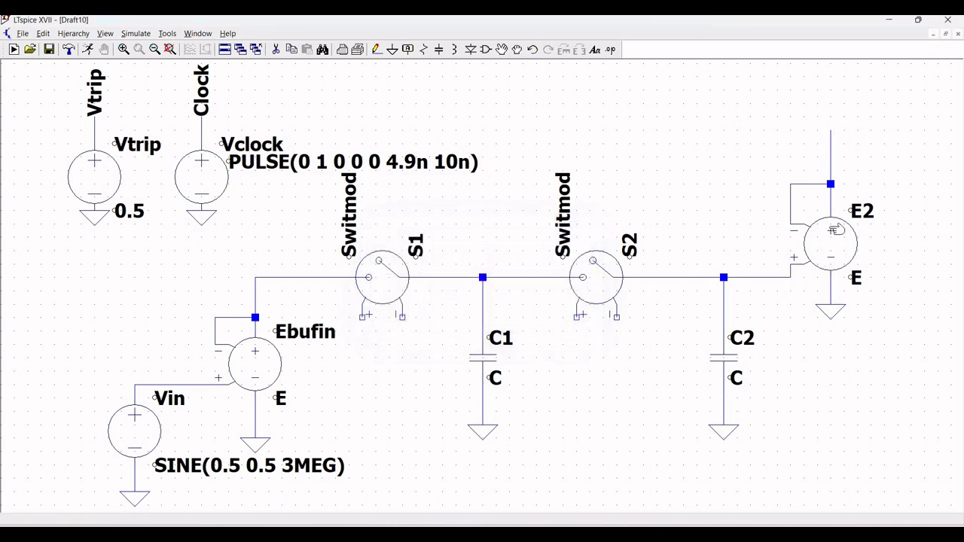
right_click(867, 213)
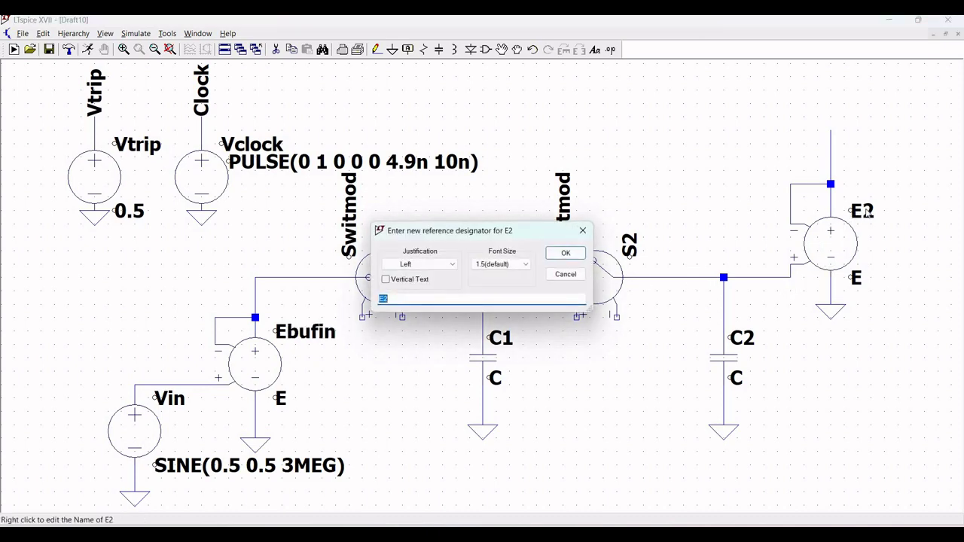
type("E")
left_click(565, 253)
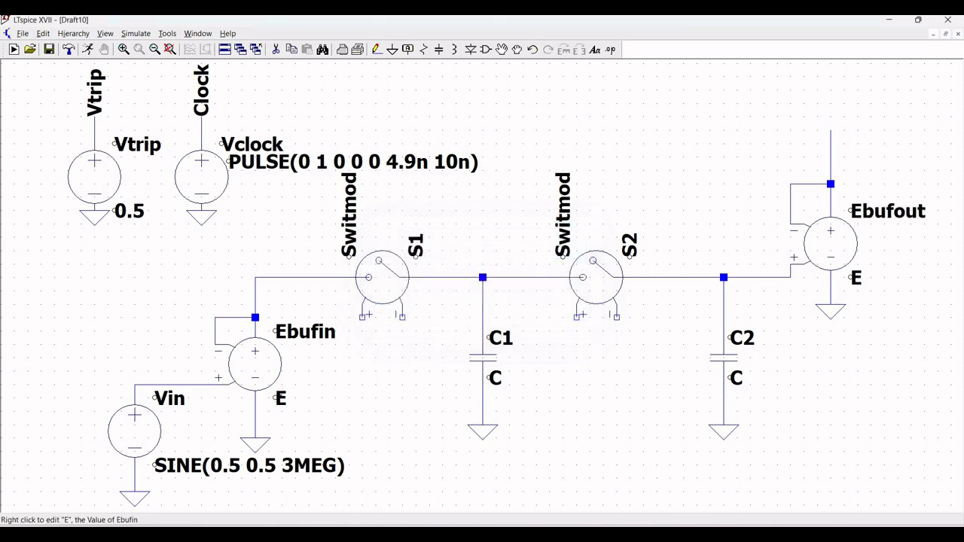
right_click(280, 400)
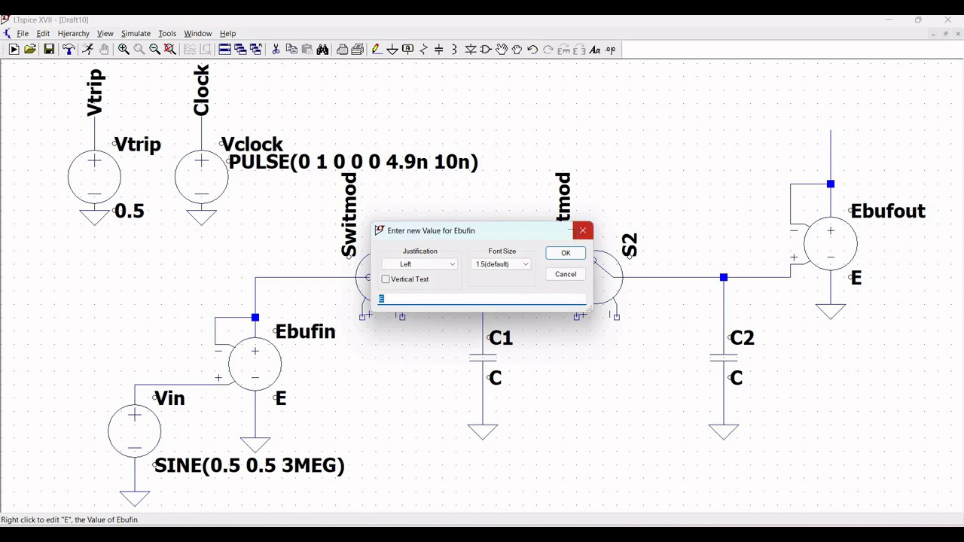
Step: Set the gain of both Ebufin and Ebufout to 100Meg
left_click(582, 231)
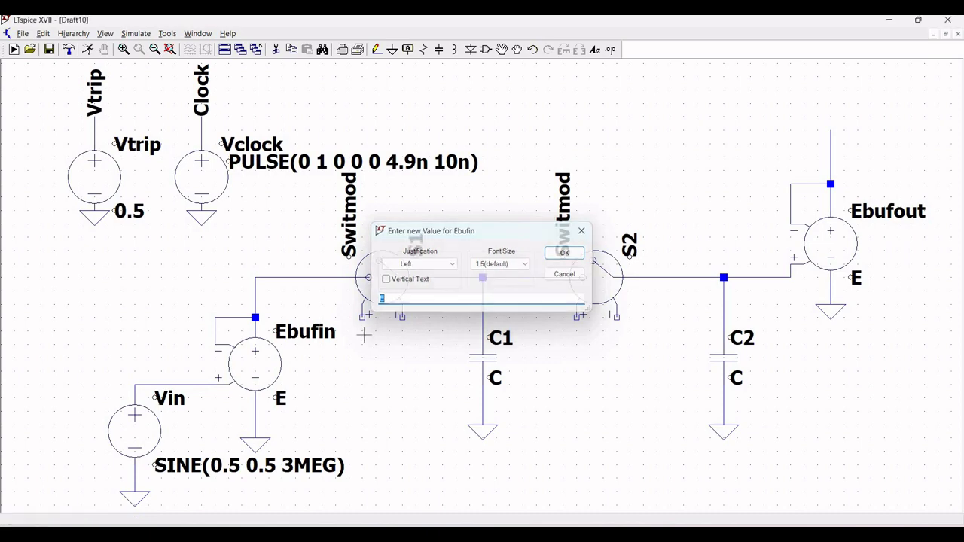
right_click(281, 400)
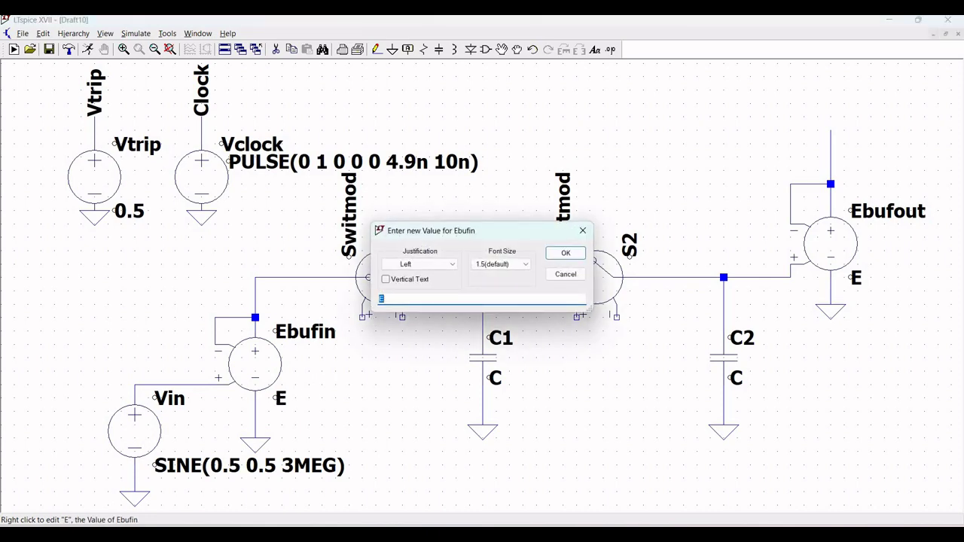
type("100MEG")
left_click(565, 253)
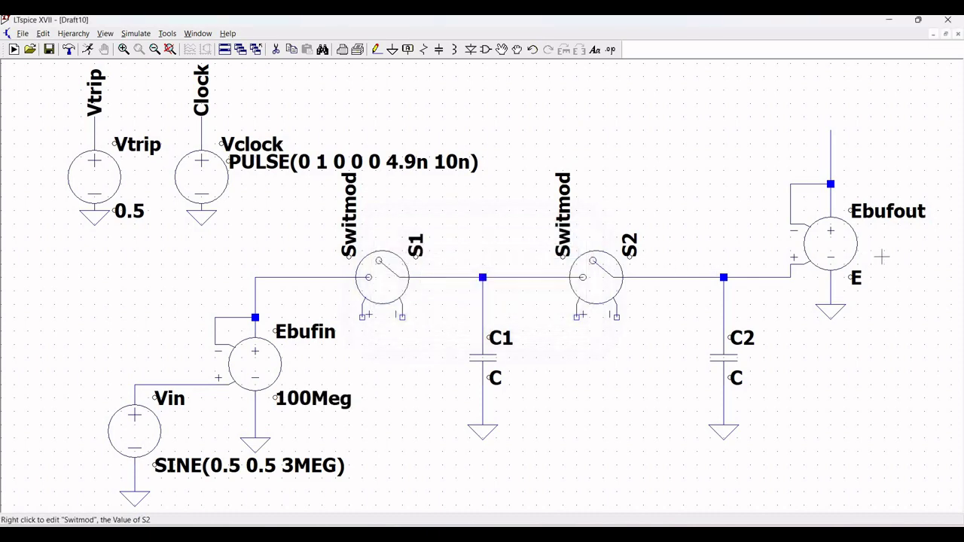
right_click(857, 279)
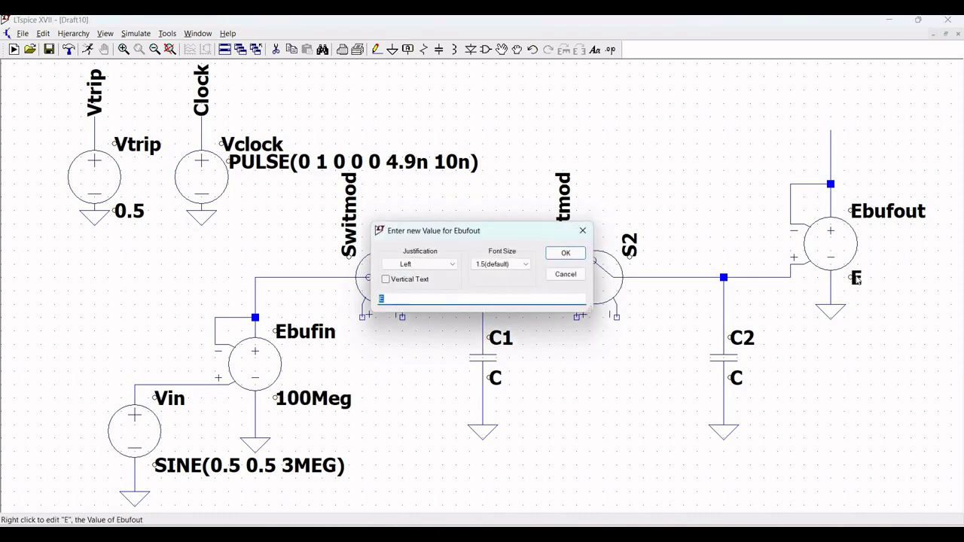
type("100MEG")
left_click(566, 253)
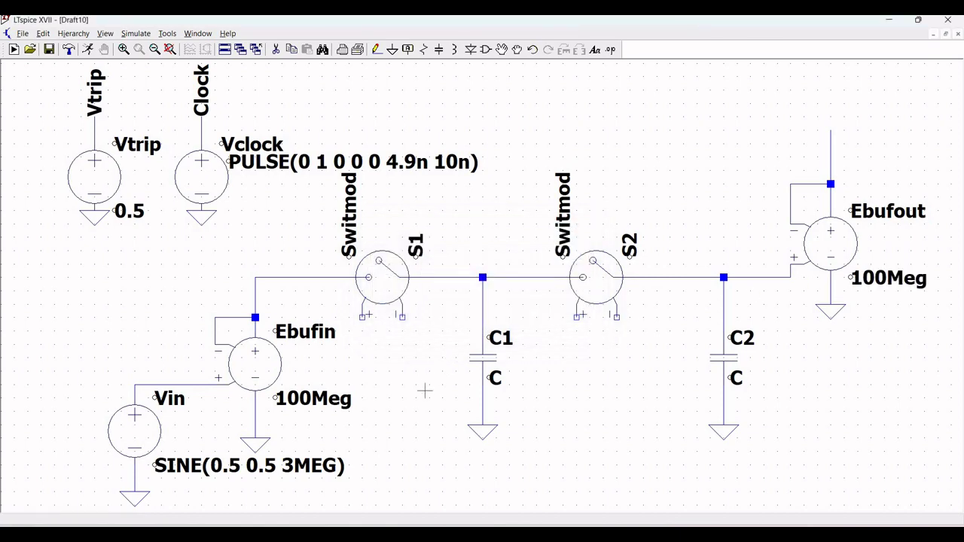
Step: Enter a capacitance of 1e-10 for C1 and 1e-16 for C2
right_click(486, 360)
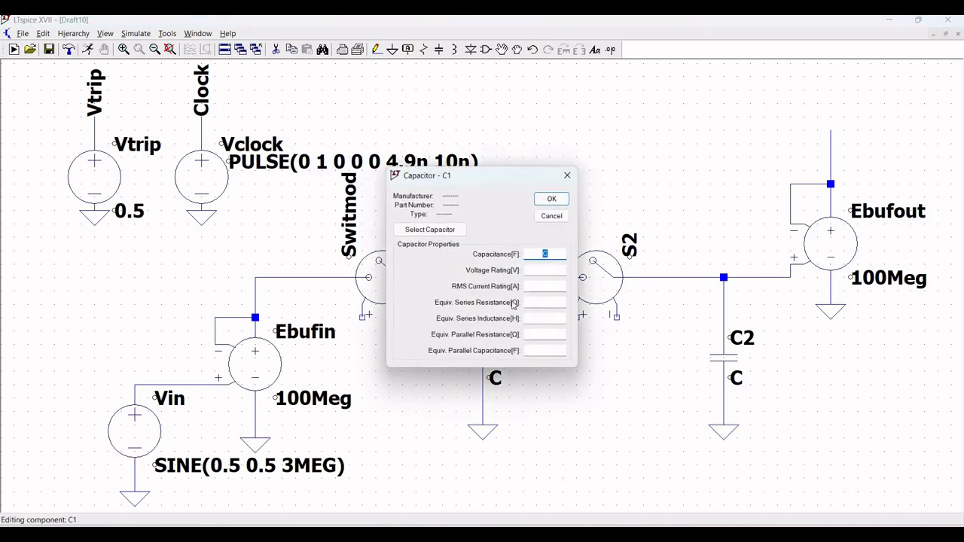
type("1e-10")
left_click(550, 199)
right_click(723, 358)
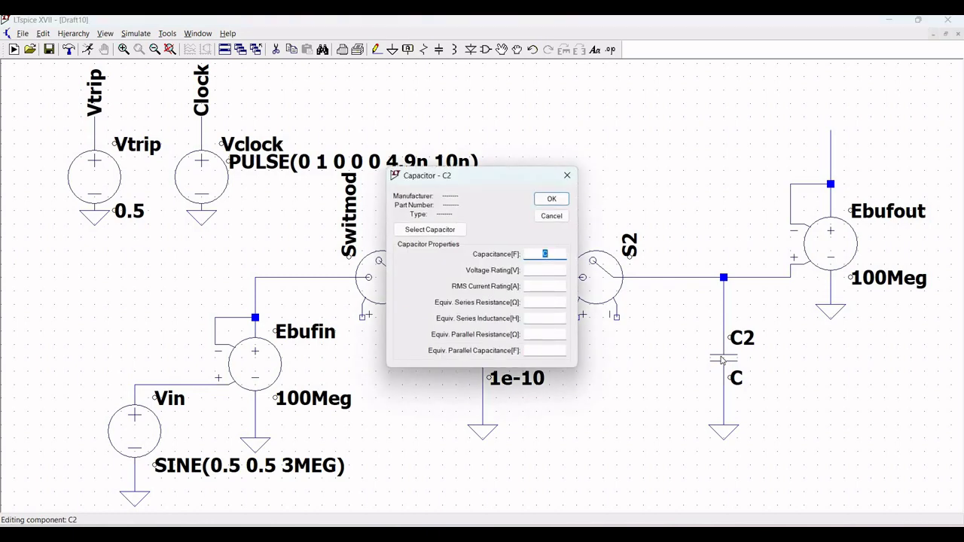
type("1e-16")
left_click(561, 205)
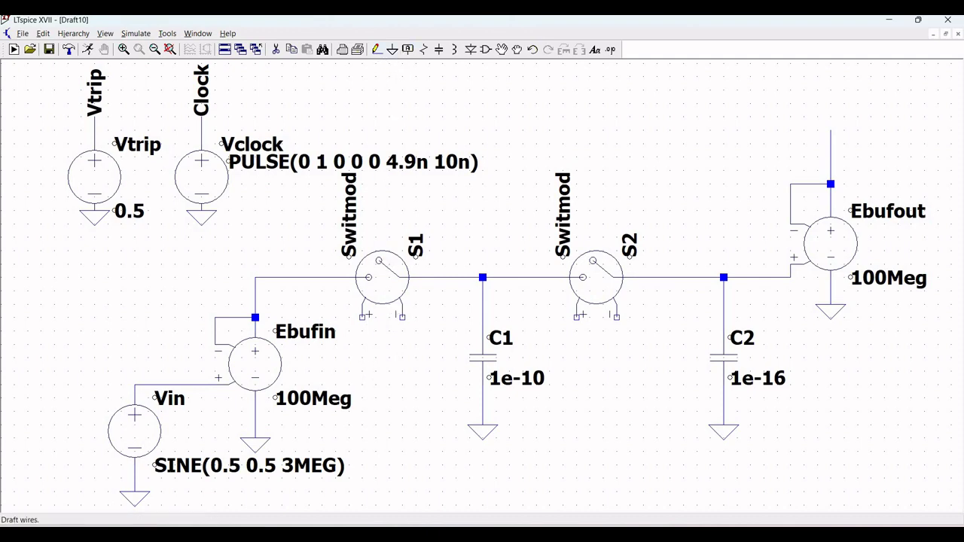
Step: Draw short vertical wires down from both lower control pins of S1
left_click(376, 49)
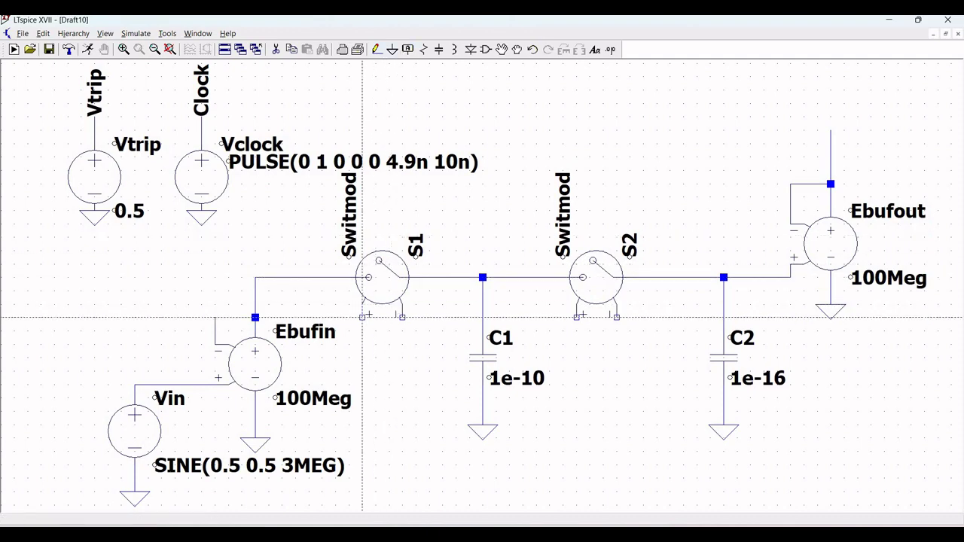
left_click(362, 317)
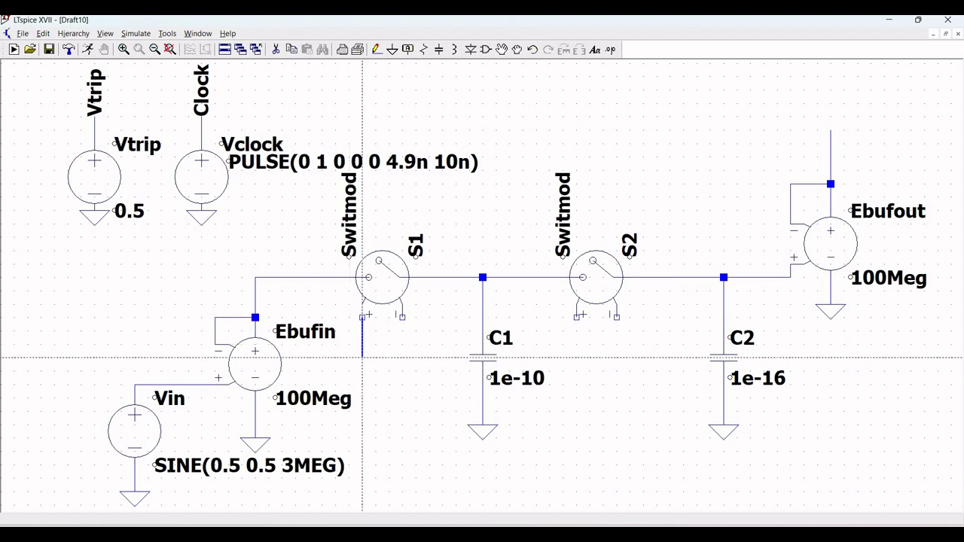
left_click(362, 357)
right_click(362, 358)
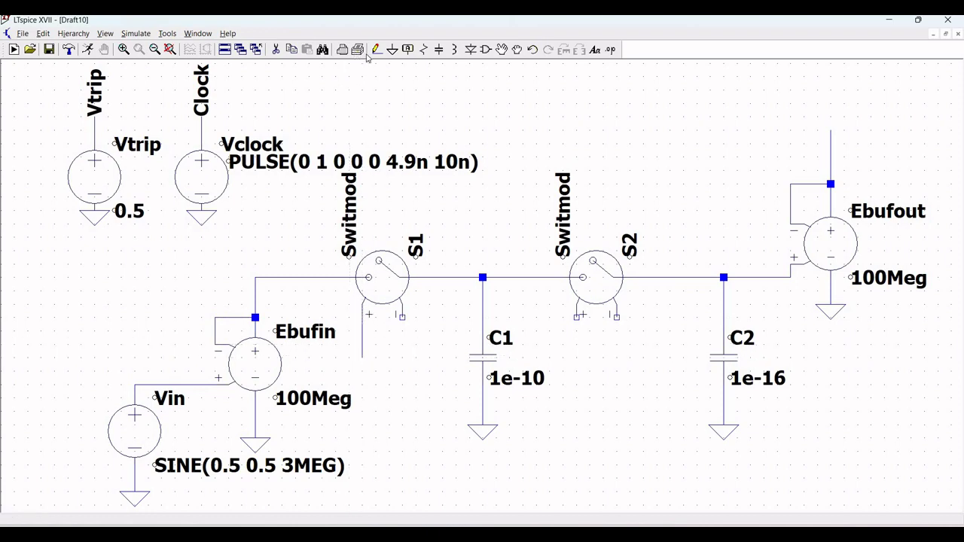
left_click(402, 317)
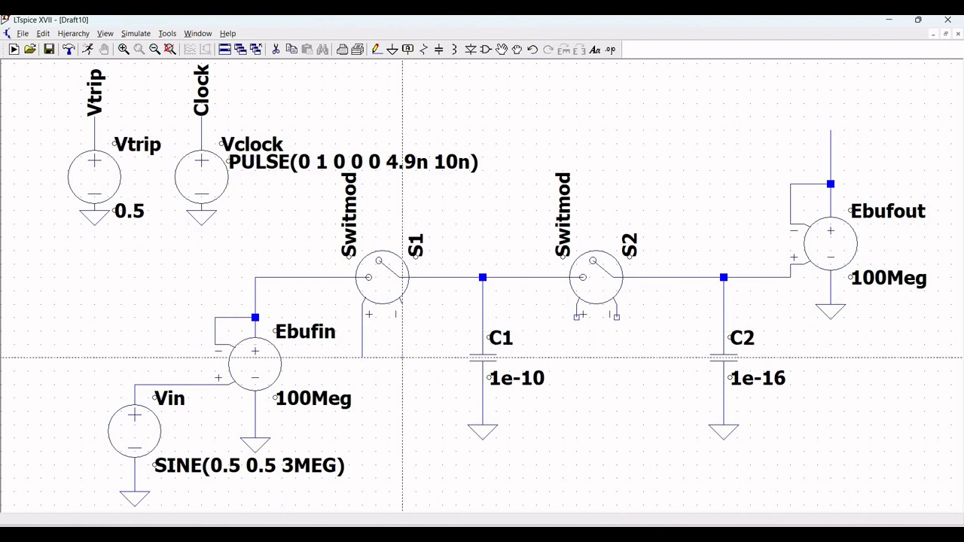
left_click(402, 357)
right_click(402, 357)
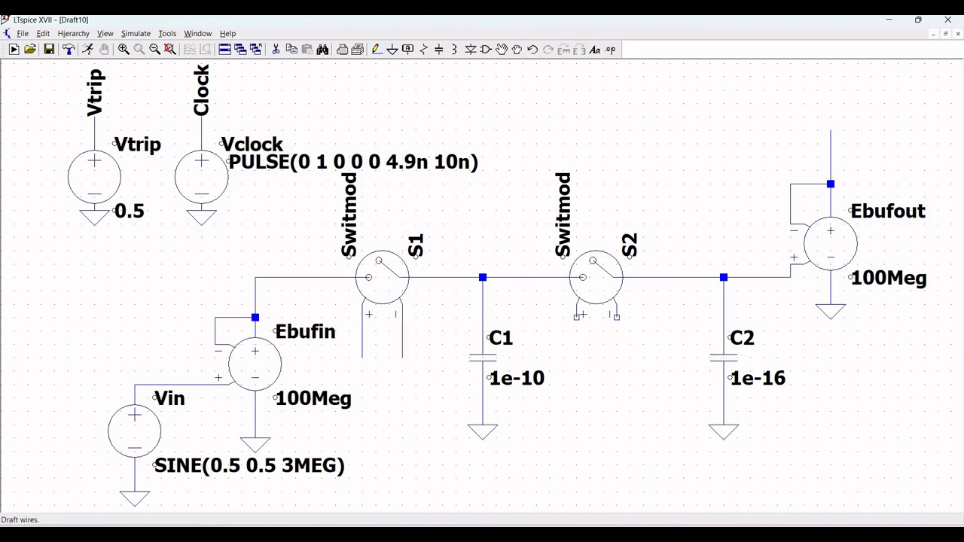
Step: Draw short vertical wires down from both lower control pins of S2
left_click(577, 317)
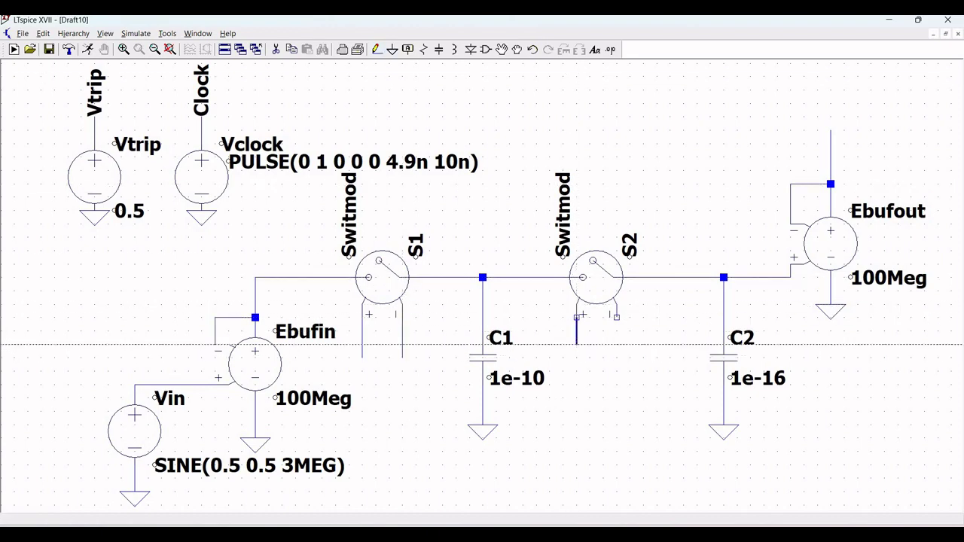
left_click(577, 357)
right_click(577, 357)
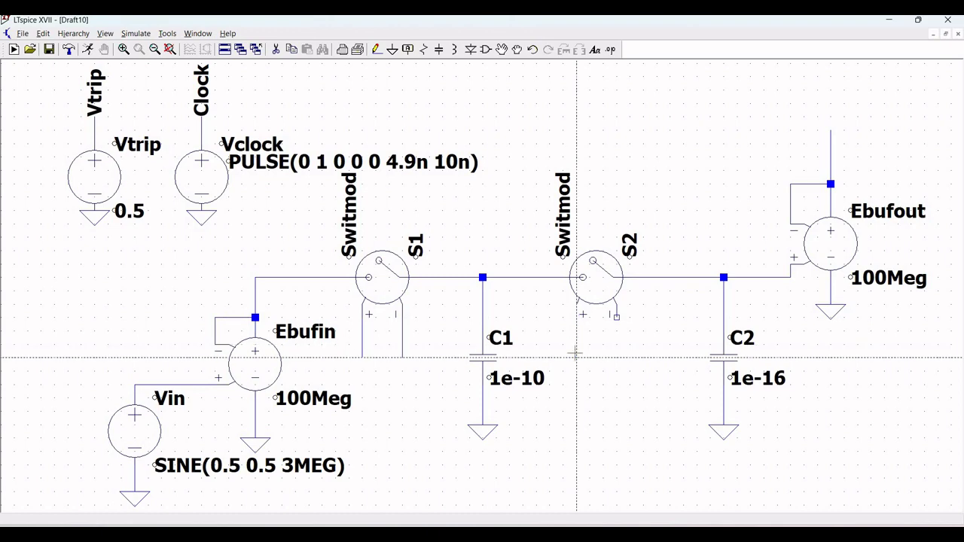
left_click(377, 49)
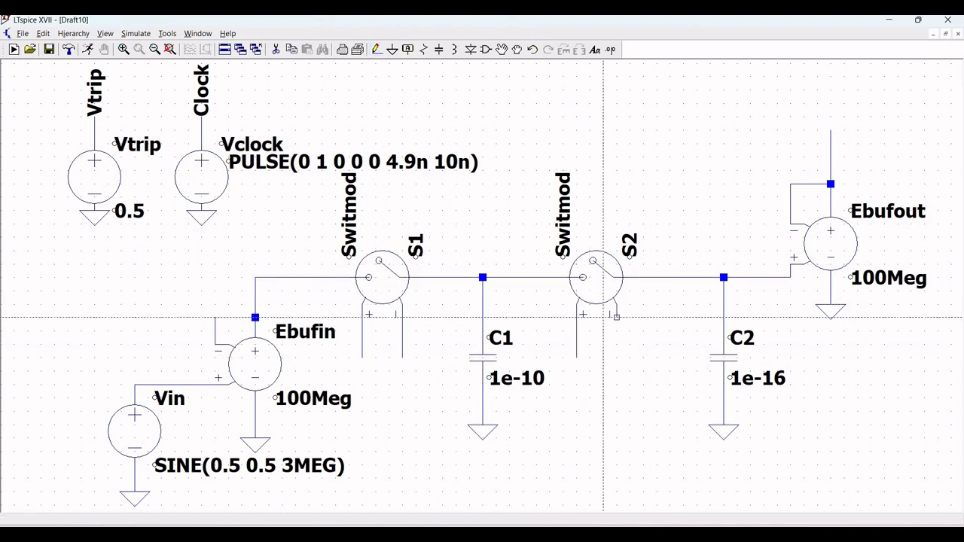
left_click(616, 317)
left_click(616, 357)
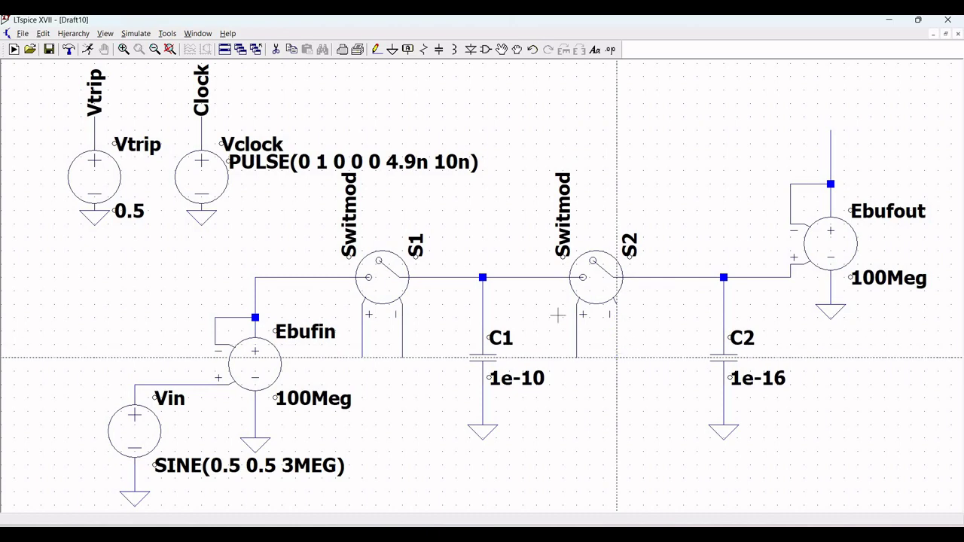
right_click(616, 357)
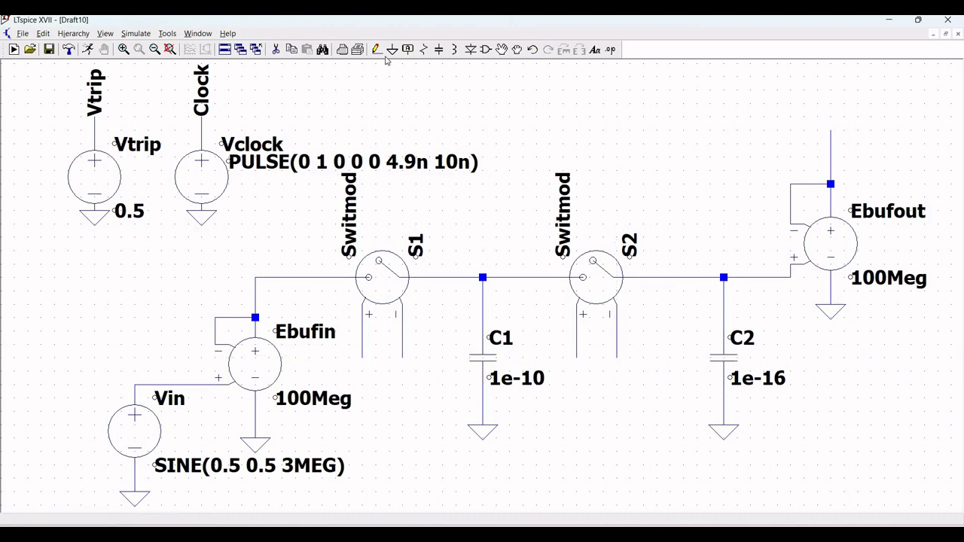
Step: Attach vertical Vtrip net labels to S1's left and S2's right control wires
left_click(409, 48)
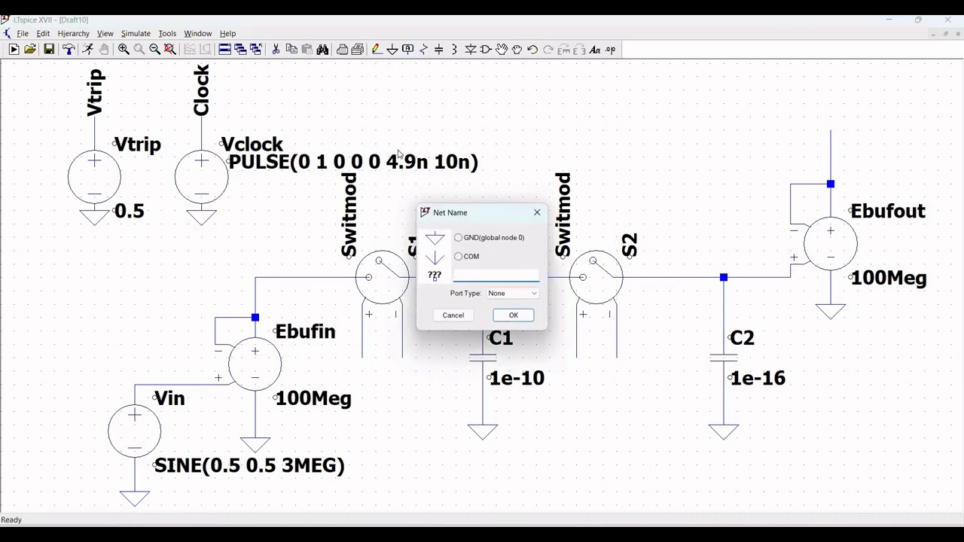
type("Vtrip")
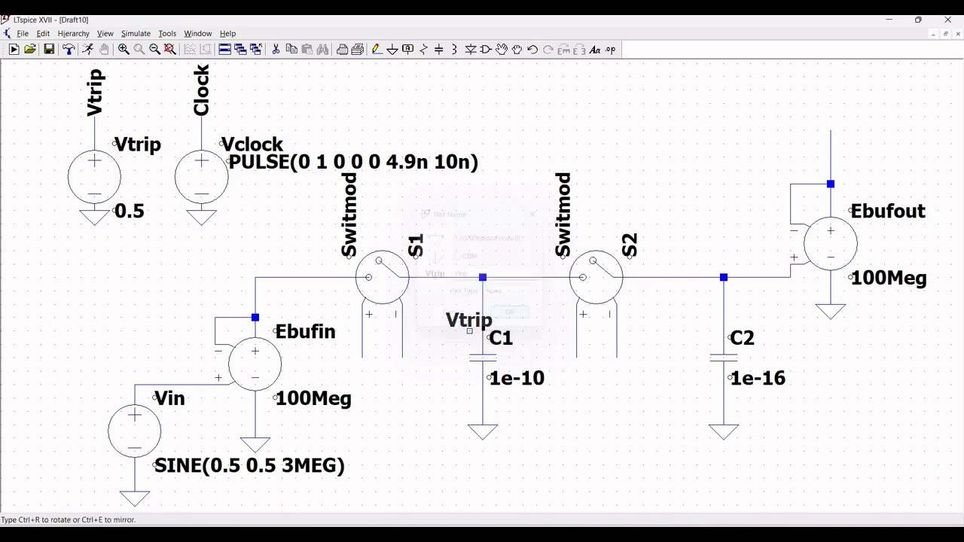
left_click(514, 315)
key("ctrl+r")
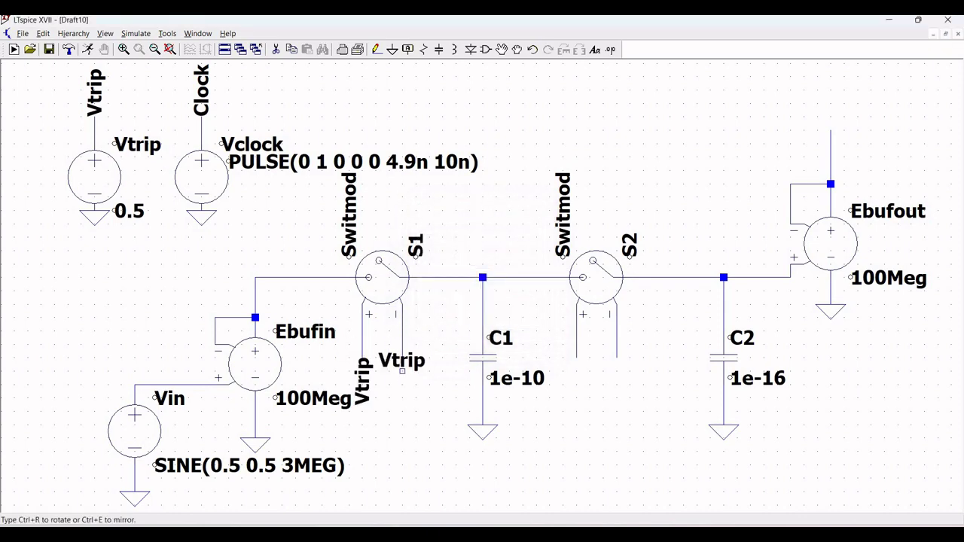
left_click(362, 357)
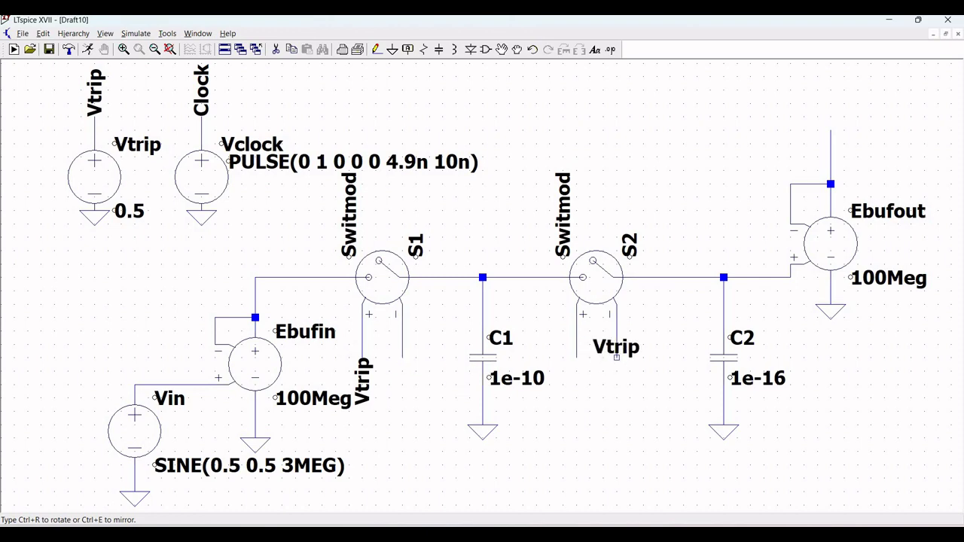
key("ctrl+r")
left_click(617, 358)
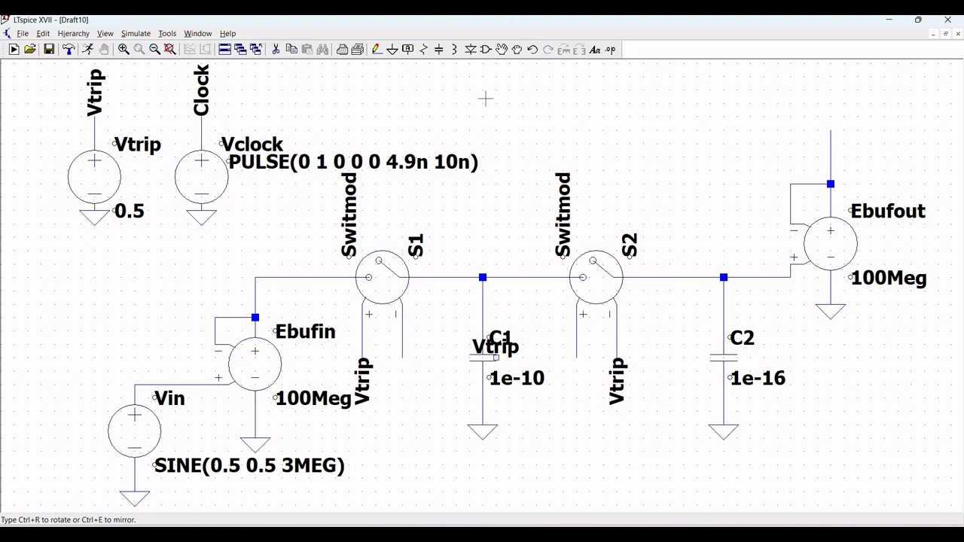
key("Escape")
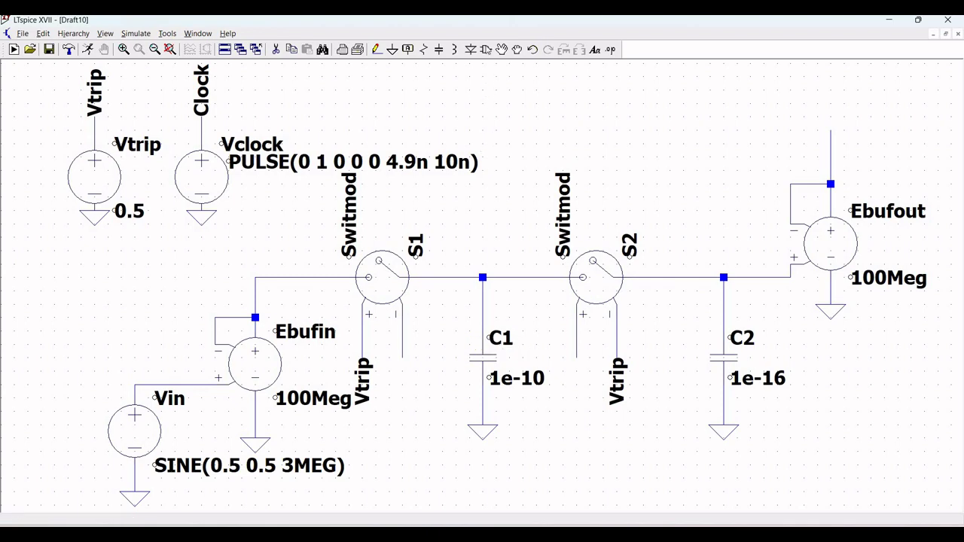
Step: Attach Clock net labels to S1's right and S2's left control wires
left_click(408, 49)
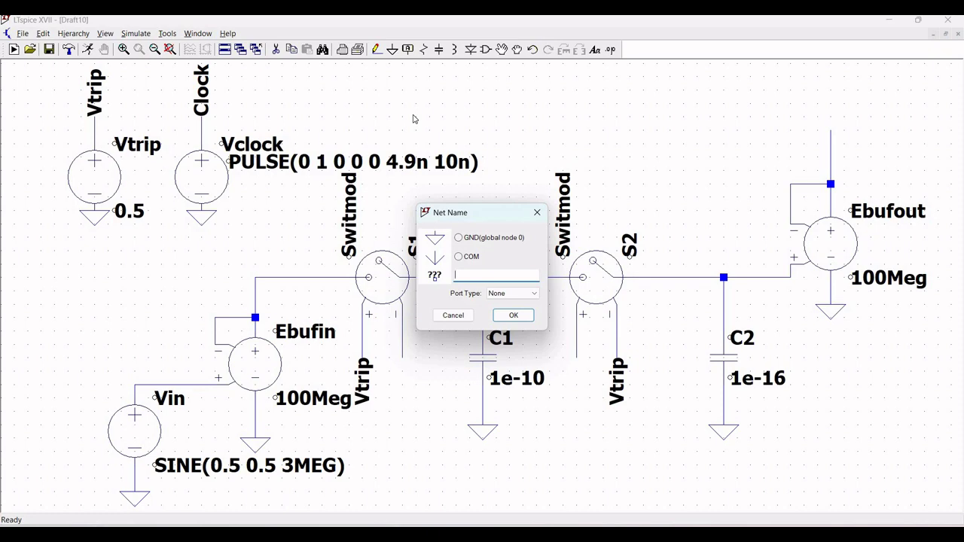
type("Clock")
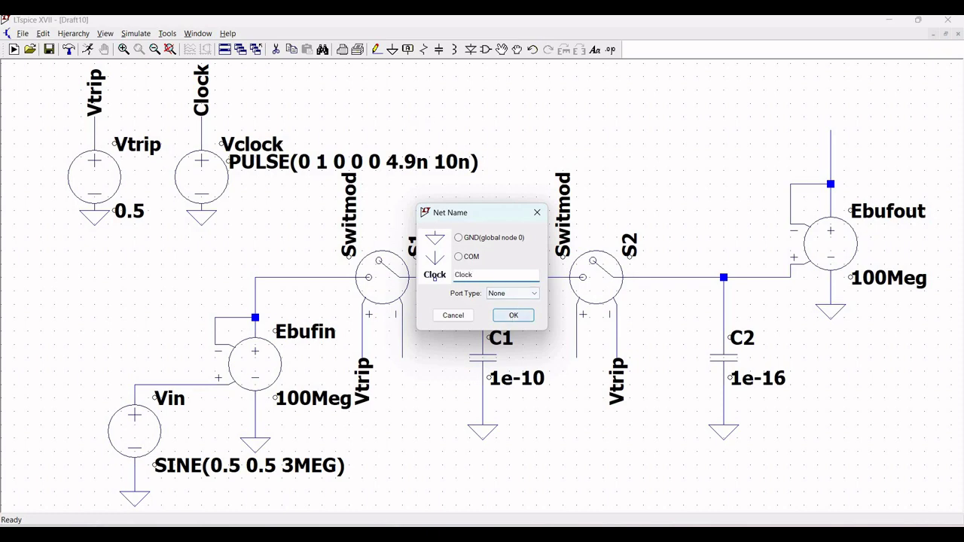
left_click(512, 315)
left_click(402, 358)
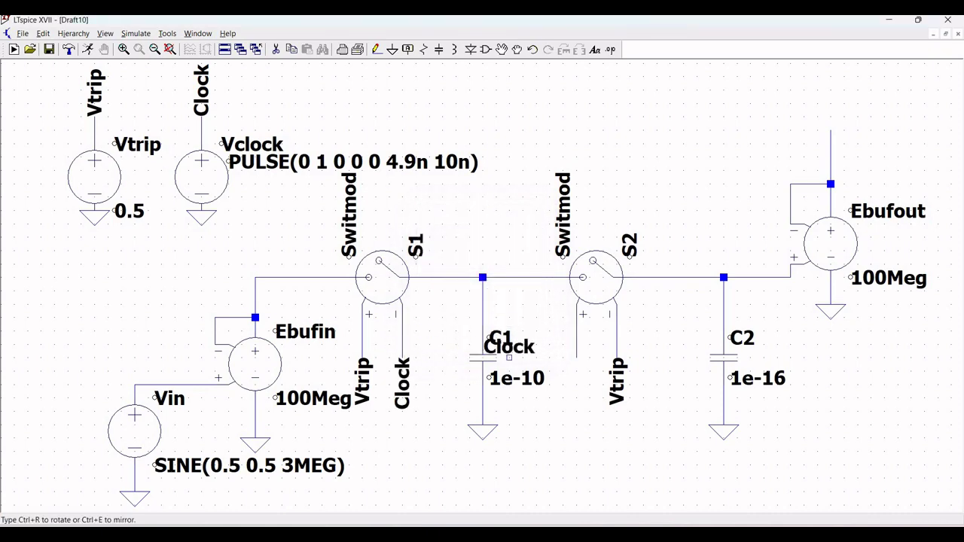
left_click(576, 358)
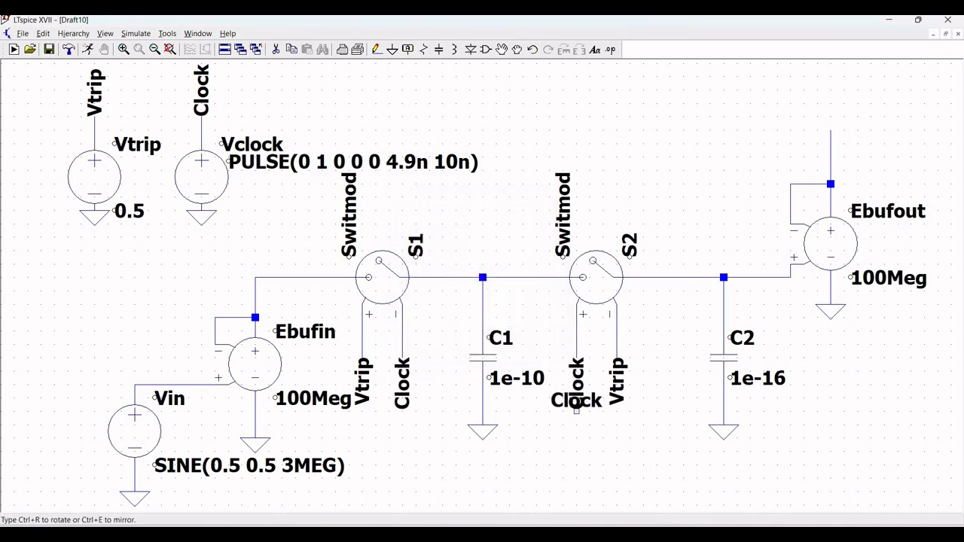
key("Escape")
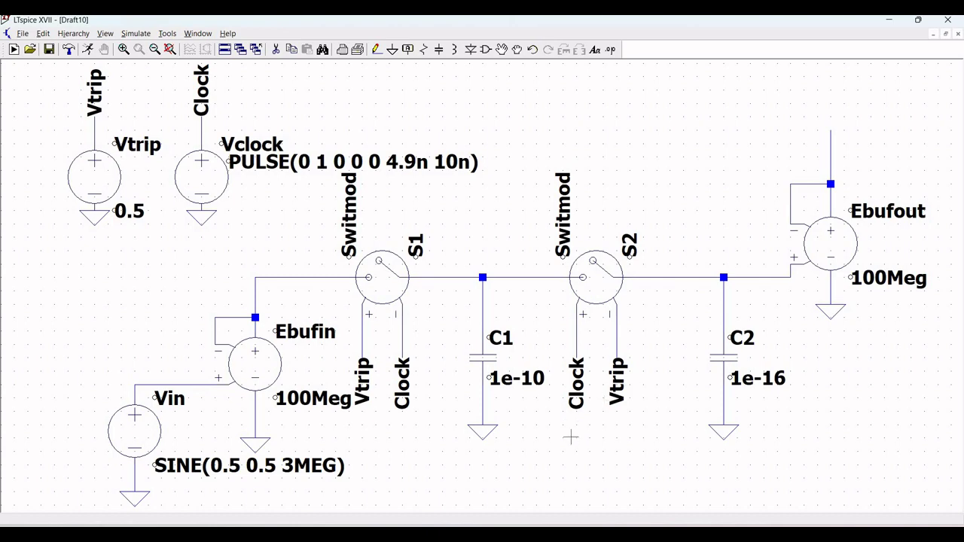
Step: Label the top of Ebufout's output wire as Vout
left_click(407, 49)
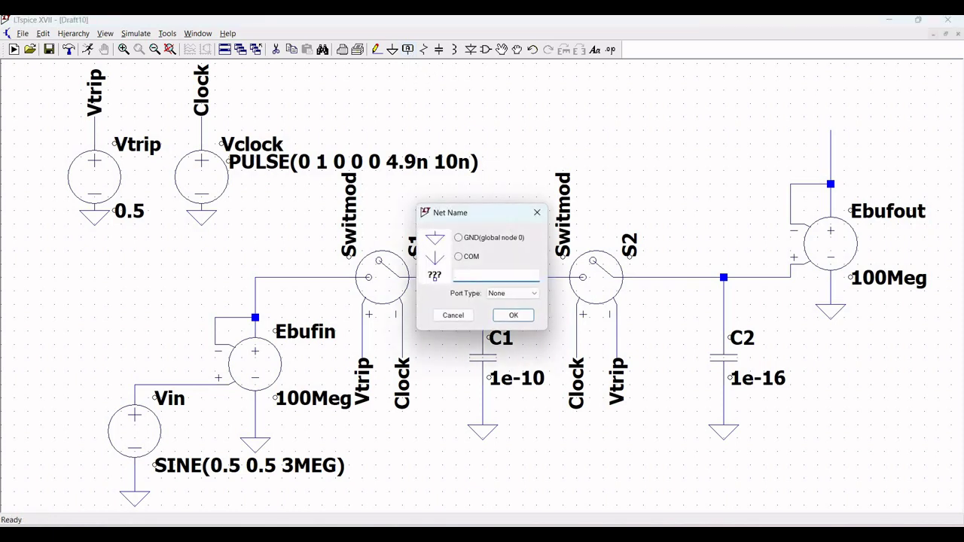
type("Vout")
left_click(513, 314)
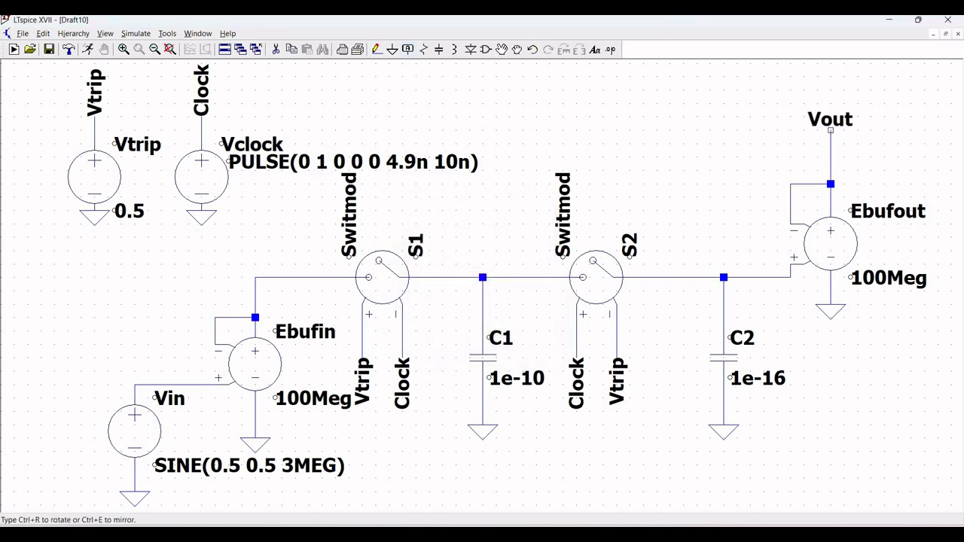
left_click(831, 129)
key("Escape")
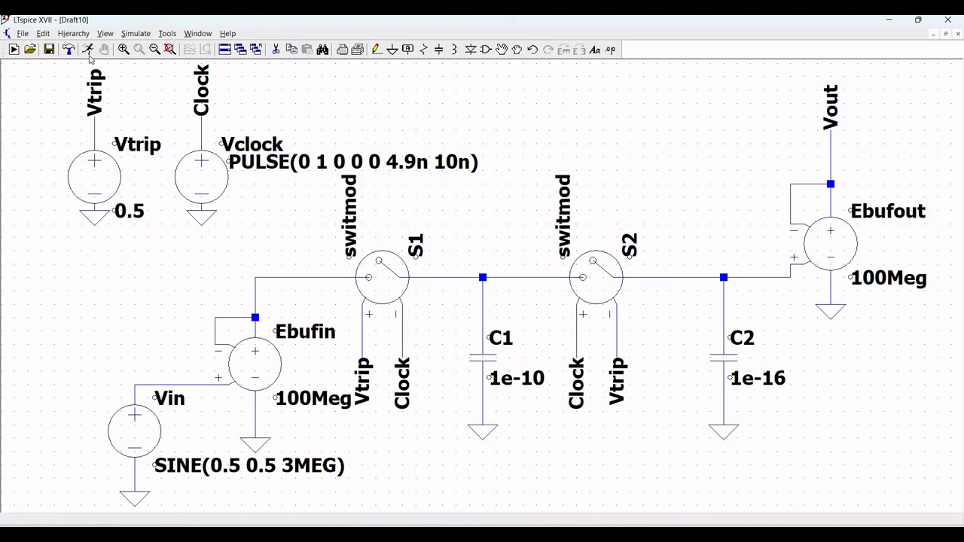
left_click(43, 33)
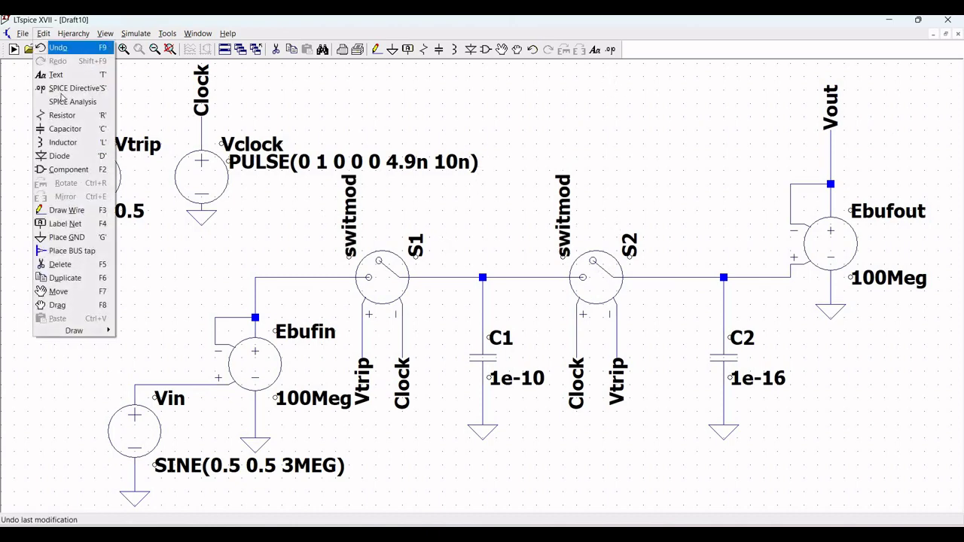
left_click(64, 102)
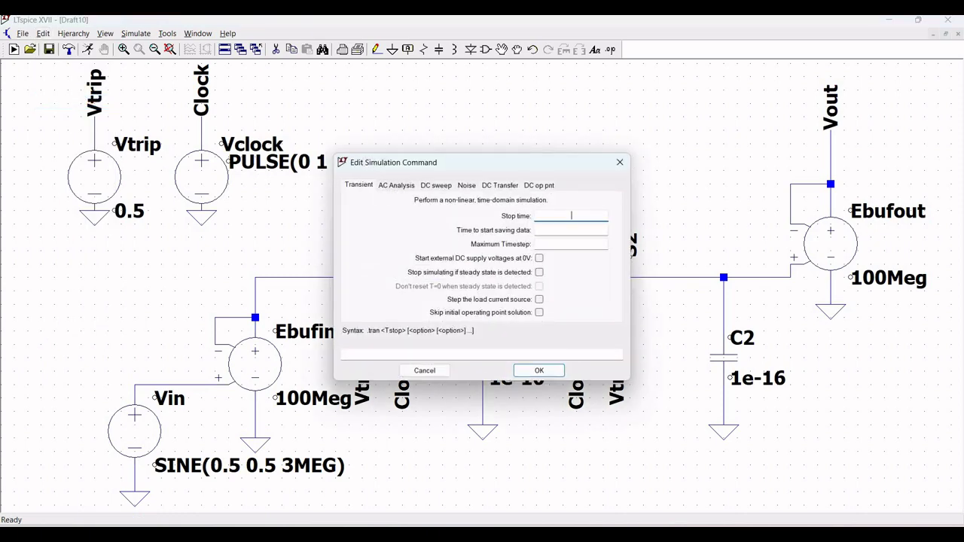
type("2000n")
left_click(540, 312)
left_click(536, 369)
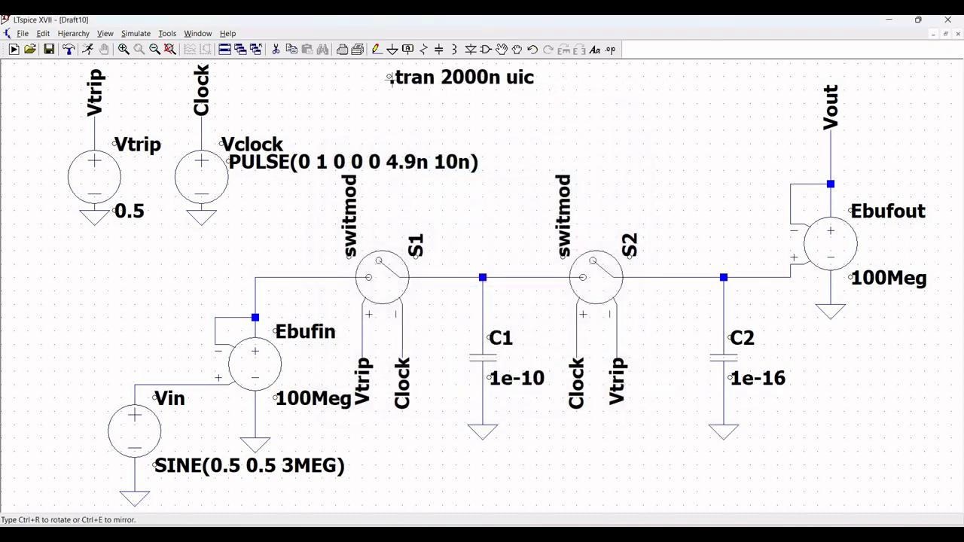
left_click(390, 77)
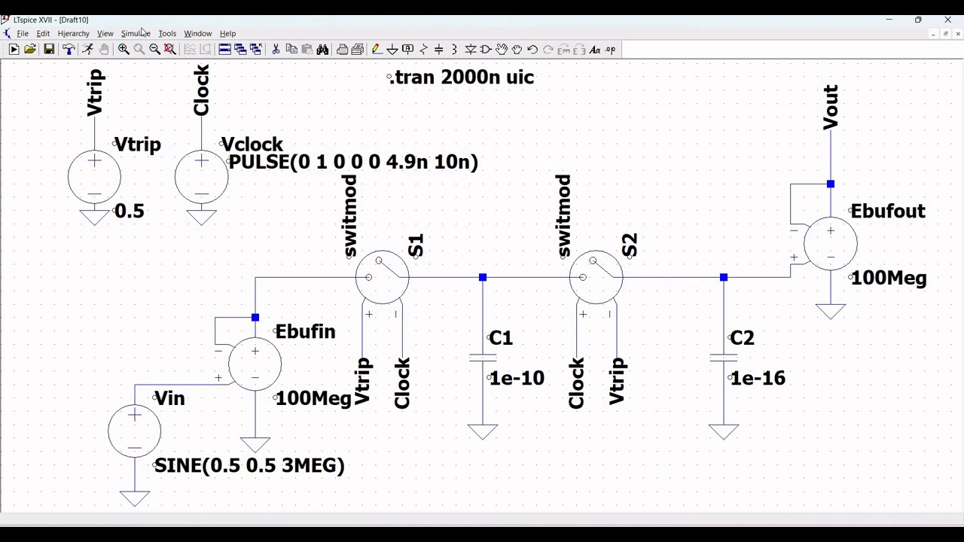
Step: Add the '.model switmod sw' directive beneath the .tran 2000n uic line
left_click(43, 33)
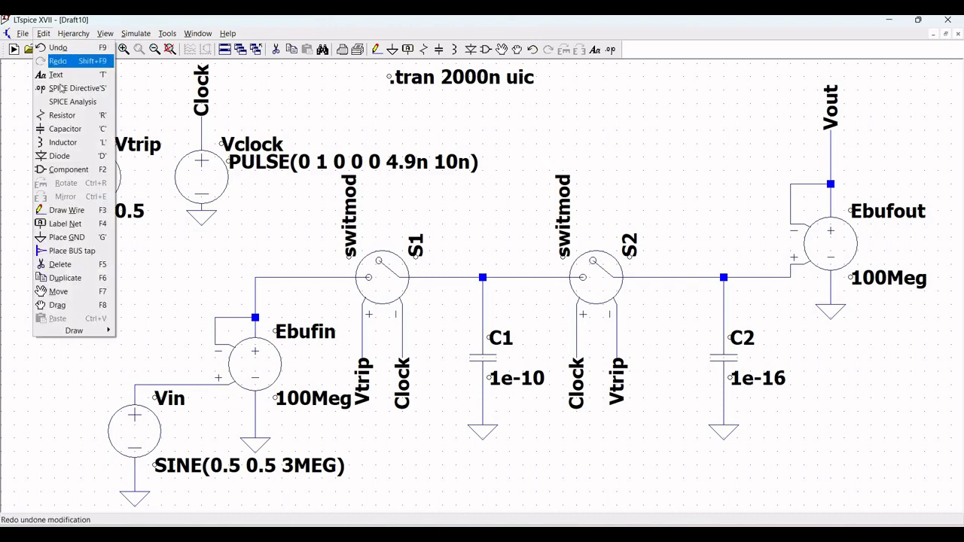
left_click(72, 88)
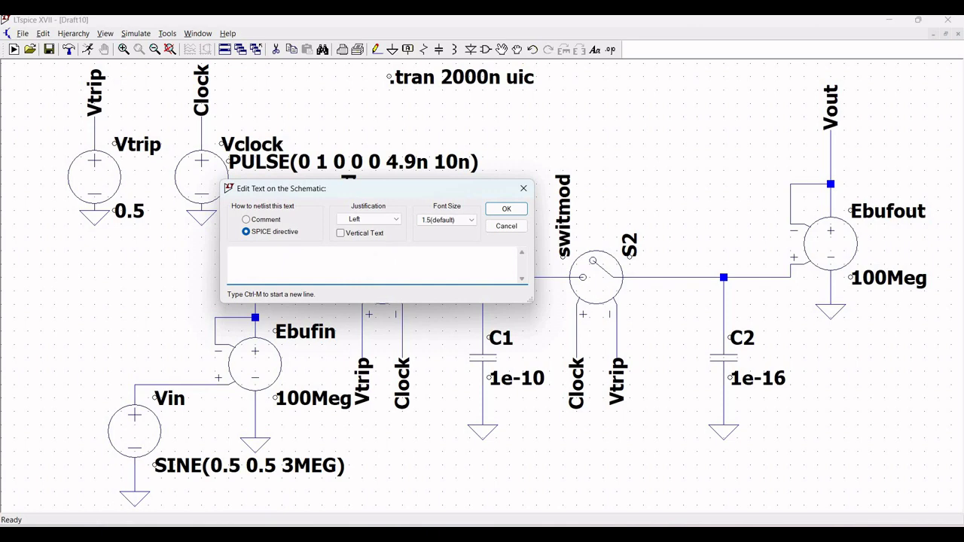
type(".includ")
type("wi")
type("tmod sw")
key("Return")
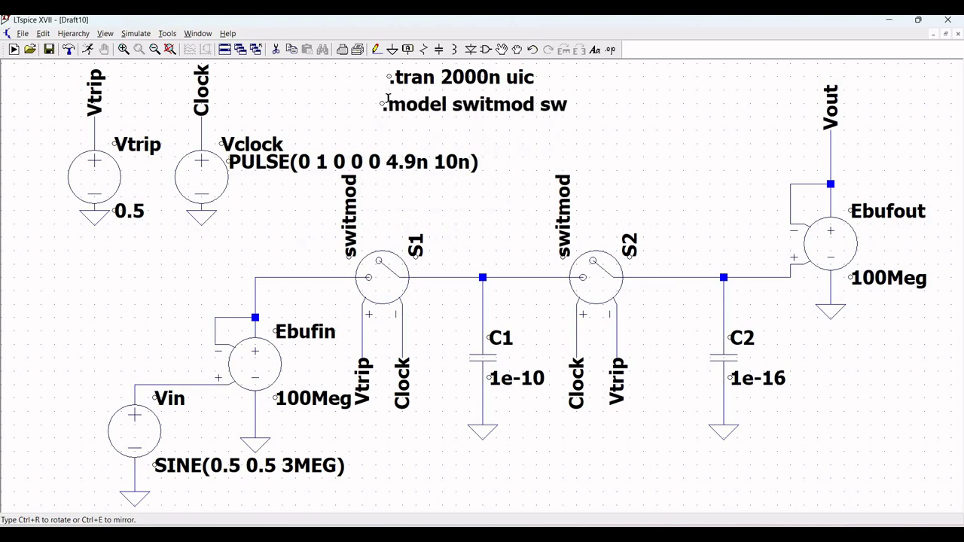
left_click(388, 99)
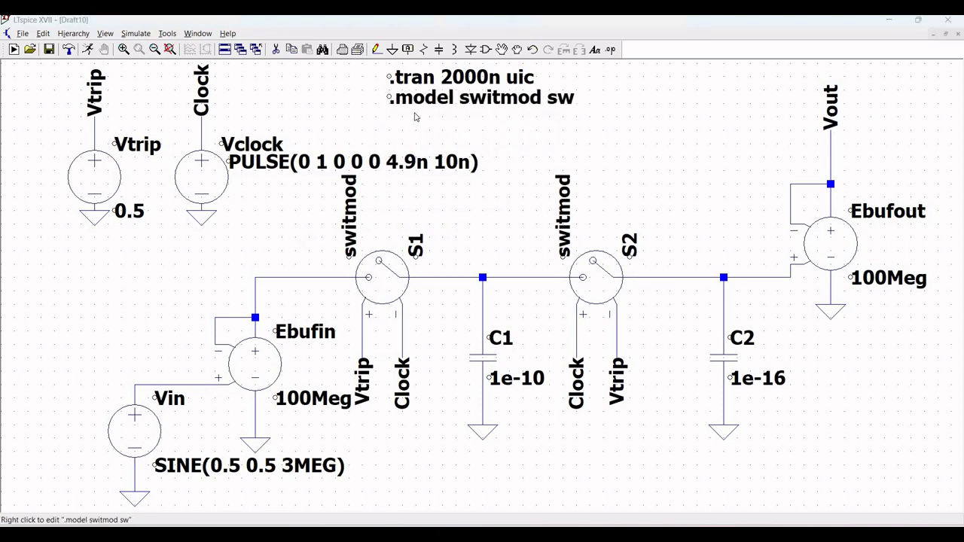
right_click(424, 100)
left_click(300, 257)
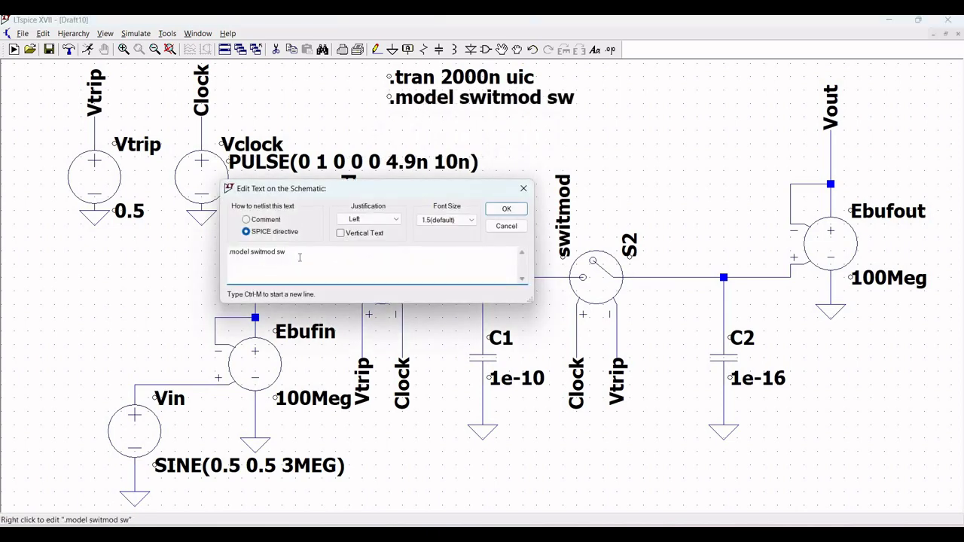
Step: Confirm the .options plotwinsize=0 directive and save the schematic as Sampleholdcircuit in Sample_Hold
key("Return")
key("ctrl+s")
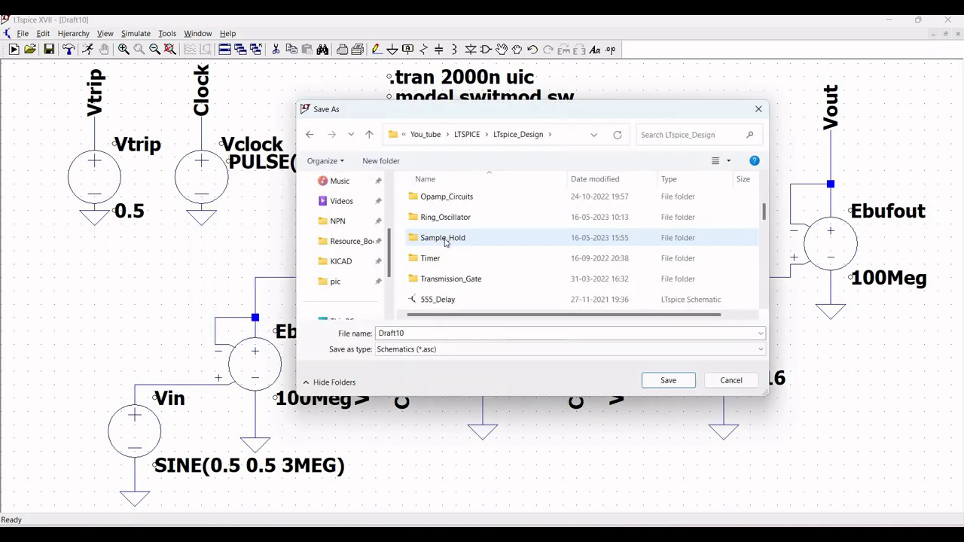
double_click(446, 239)
double_click(417, 331)
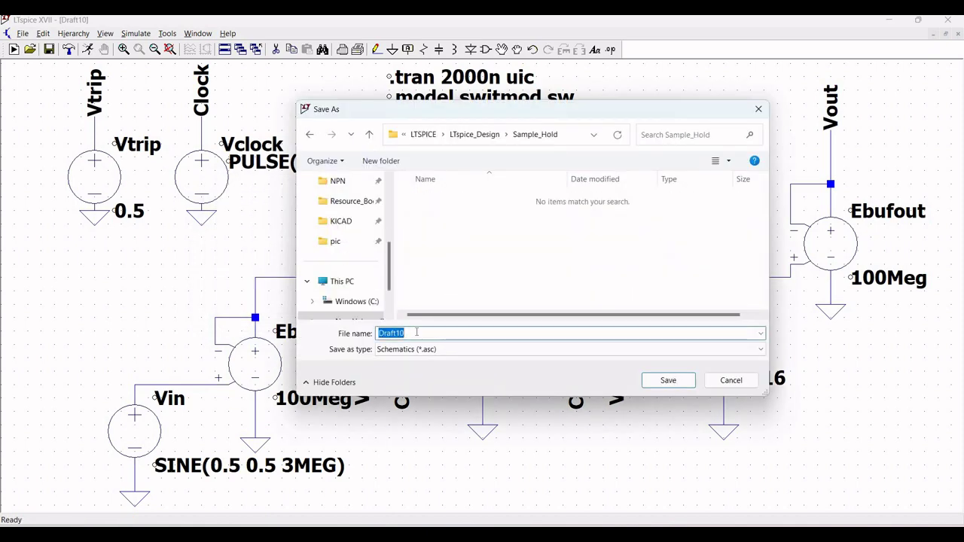
type("Sampleholdcircuit")
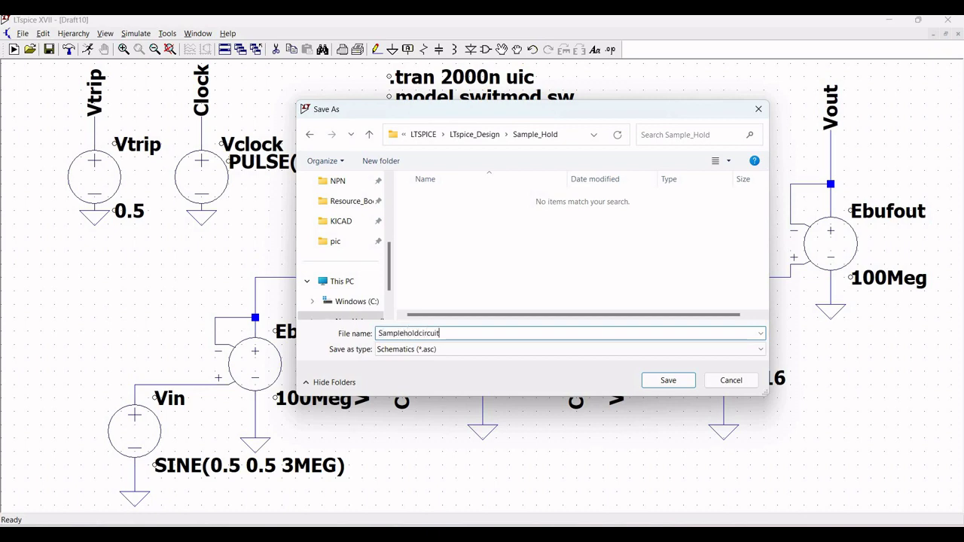
left_click(653, 384)
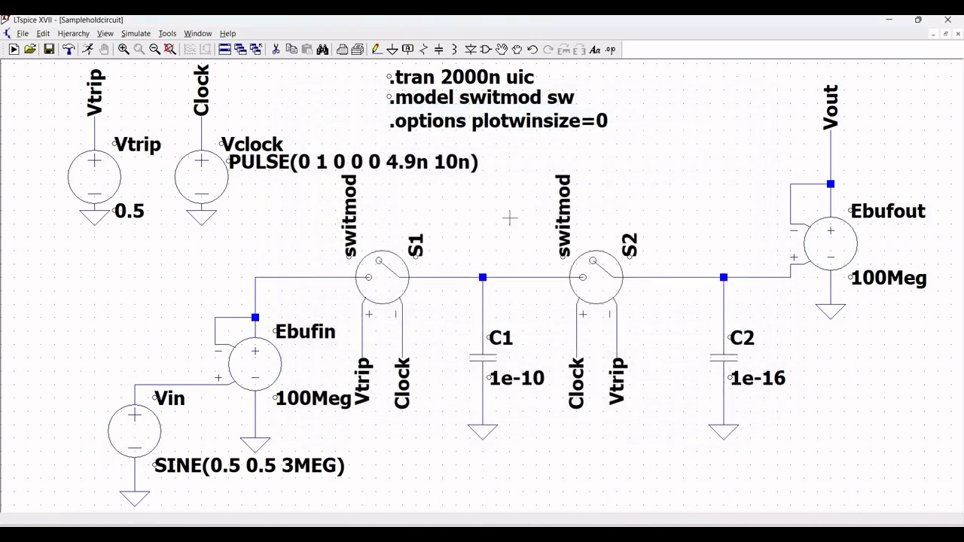
Step: Label the input buffer's + wire as net Vin
left_click(170, 49)
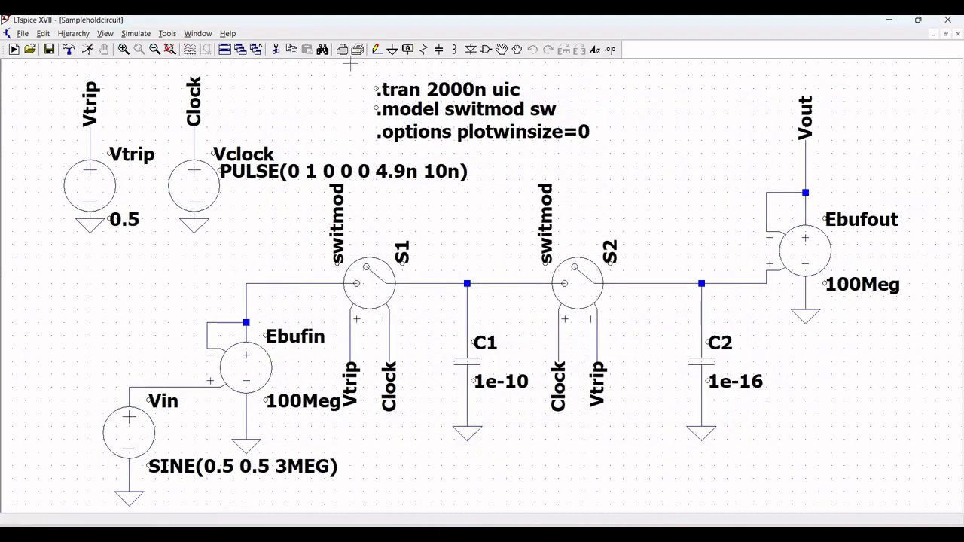
left_click(409, 50)
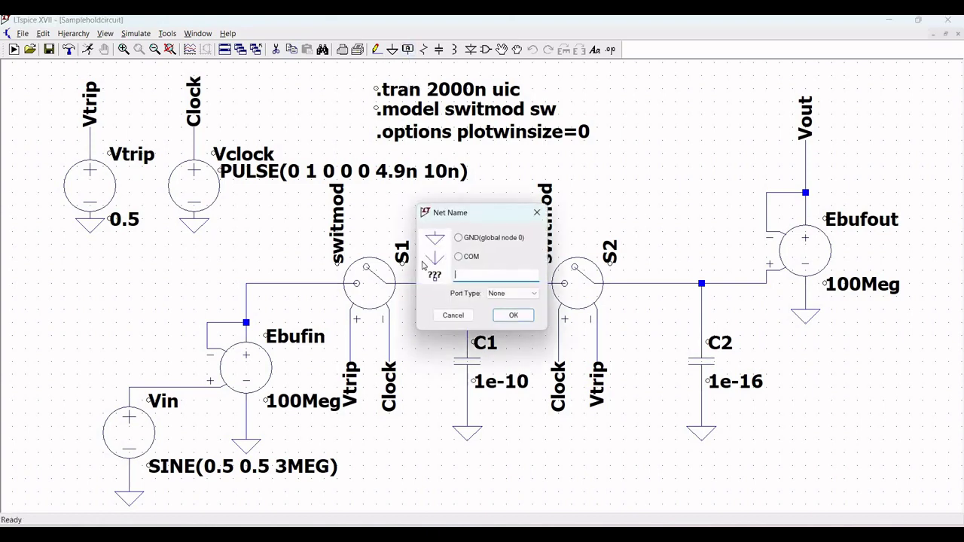
type("Vin")
key("Return")
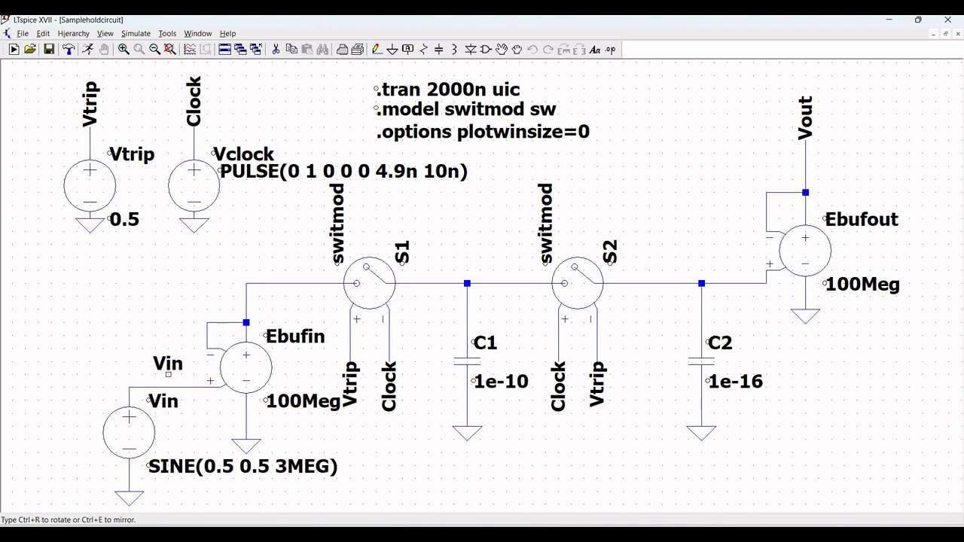
left_click(169, 387)
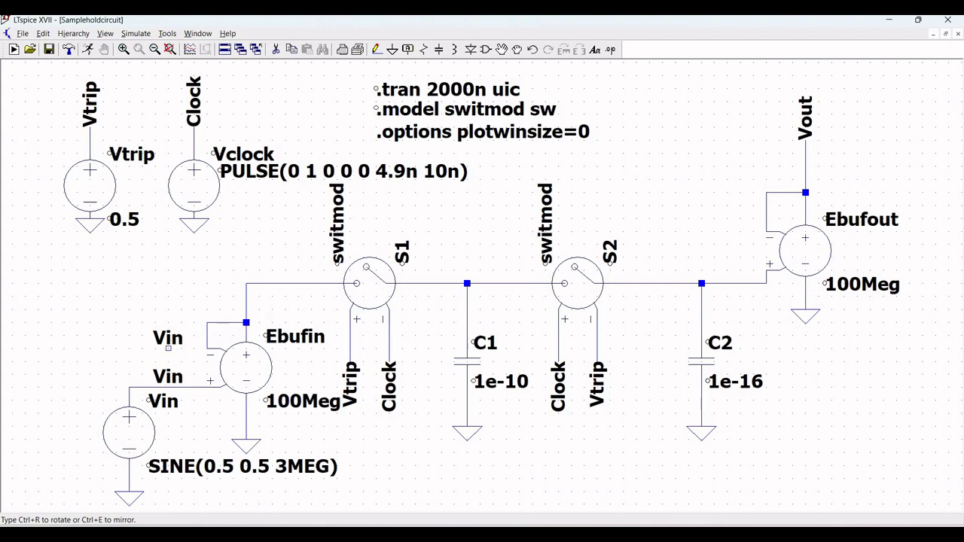
key("Escape")
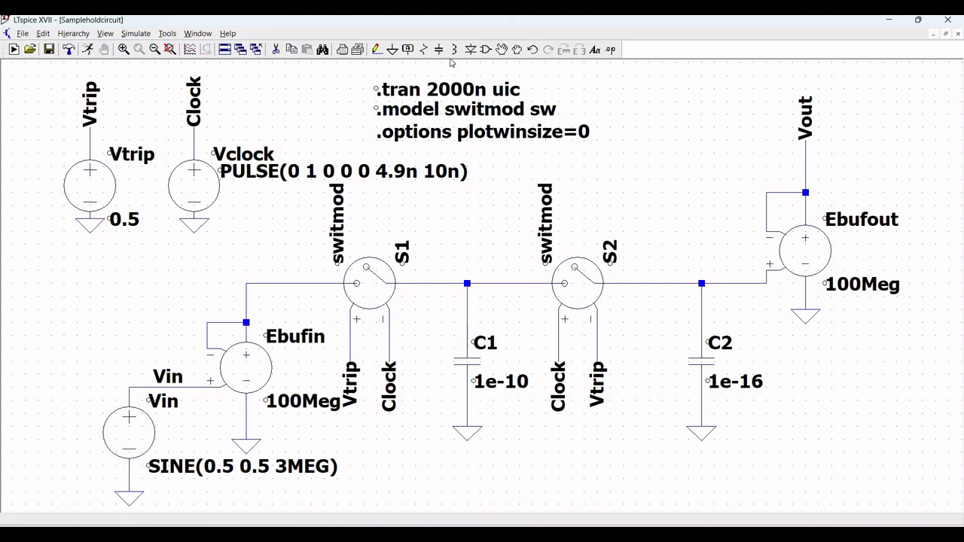
Step: Label the wire going into switch S1 as net Vinb
left_click(408, 50)
type("Vinb")
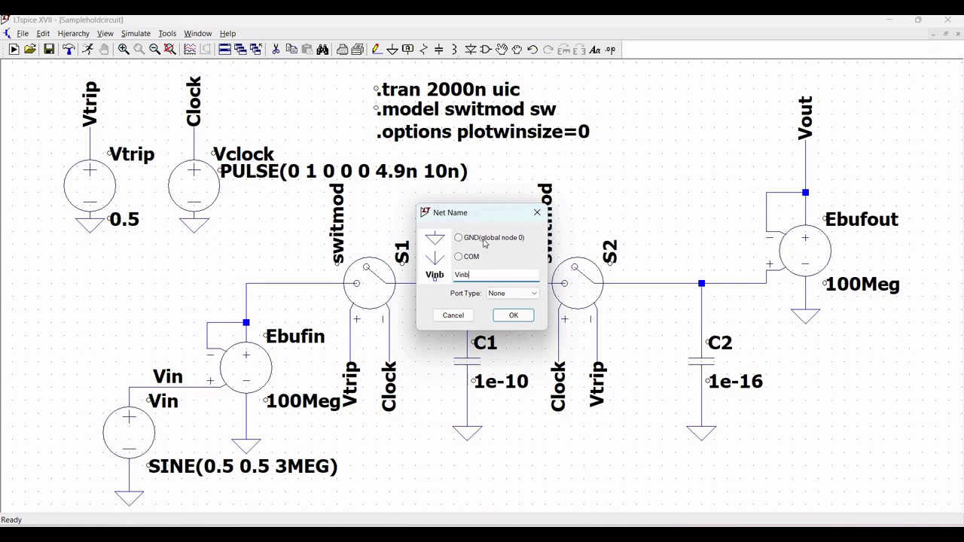
left_click(514, 315)
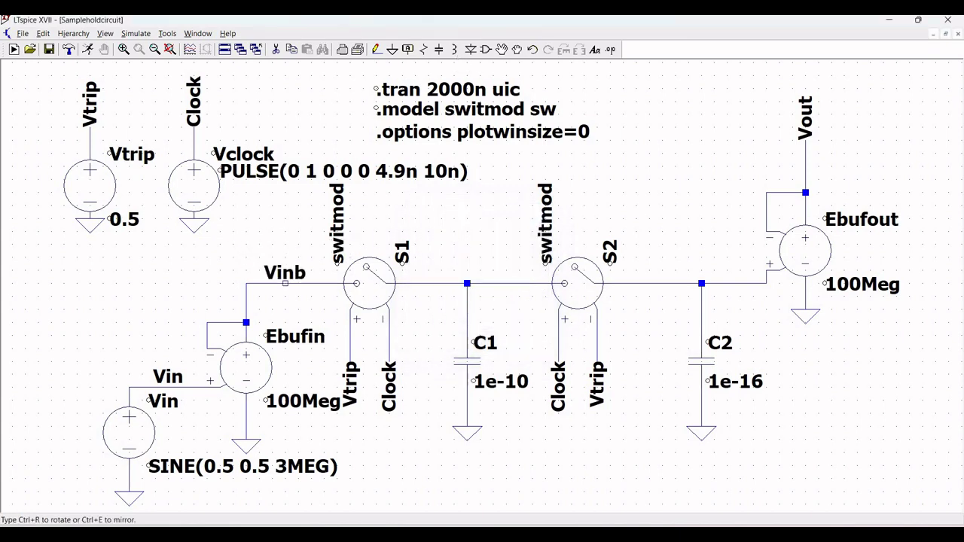
left_click(286, 284)
key("Escape")
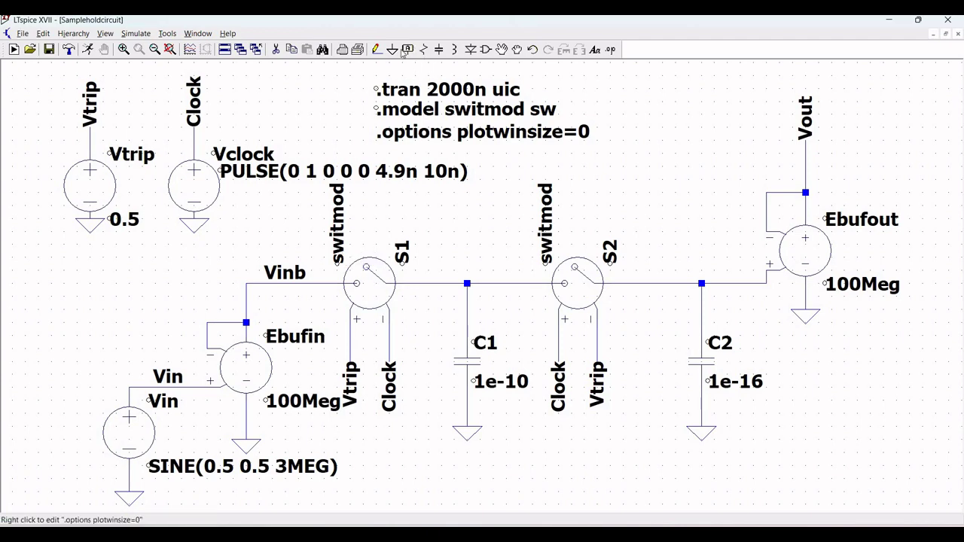
Step: Label the C1 junction between S1 and S2 as net Vins
left_click(409, 50)
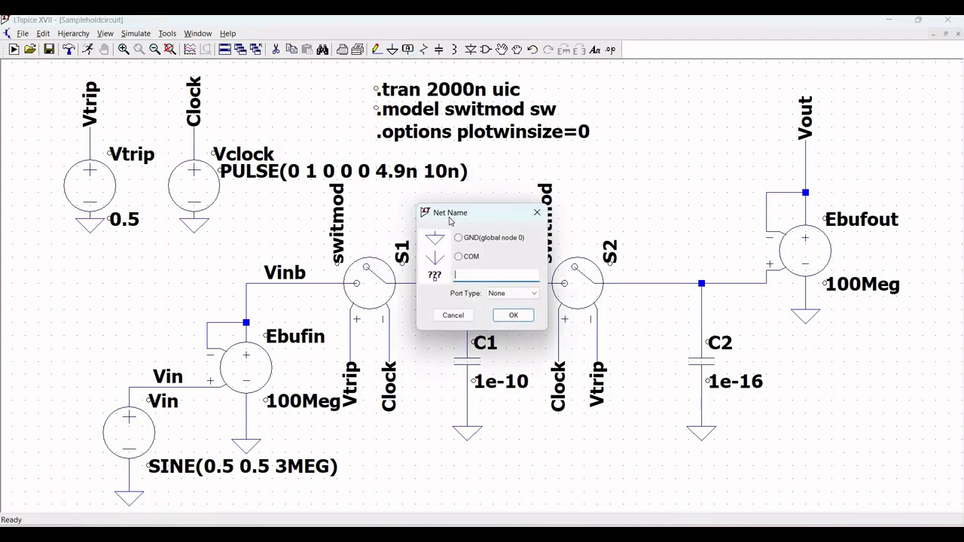
type("Vins")
left_click(513, 315)
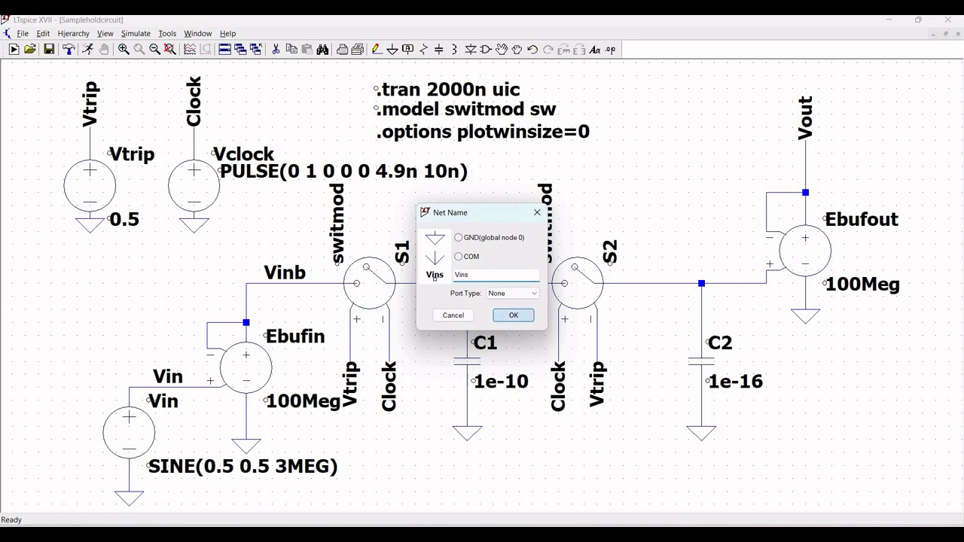
left_click(467, 283)
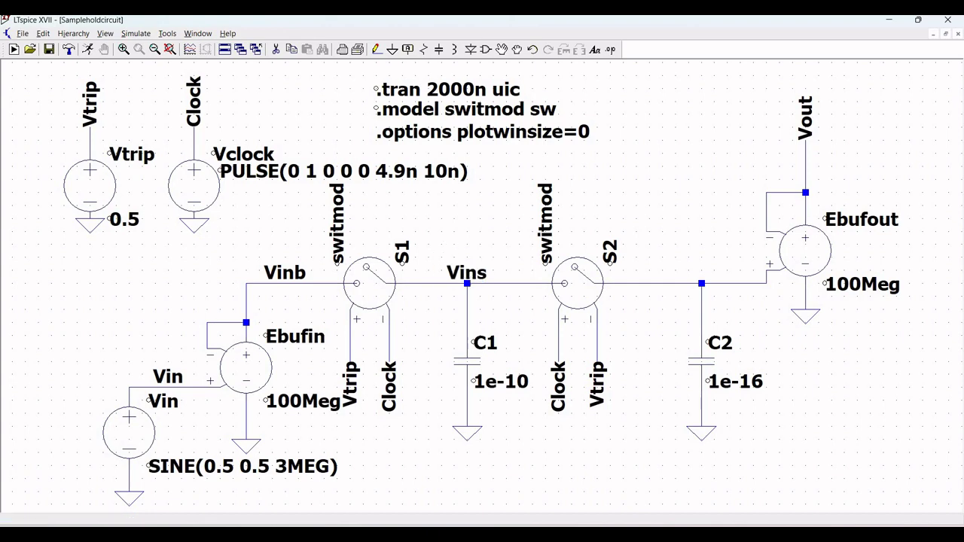
key("Escape")
Step: Run the transient simulation and plot V(vin) from the schematic
left_click(87, 50)
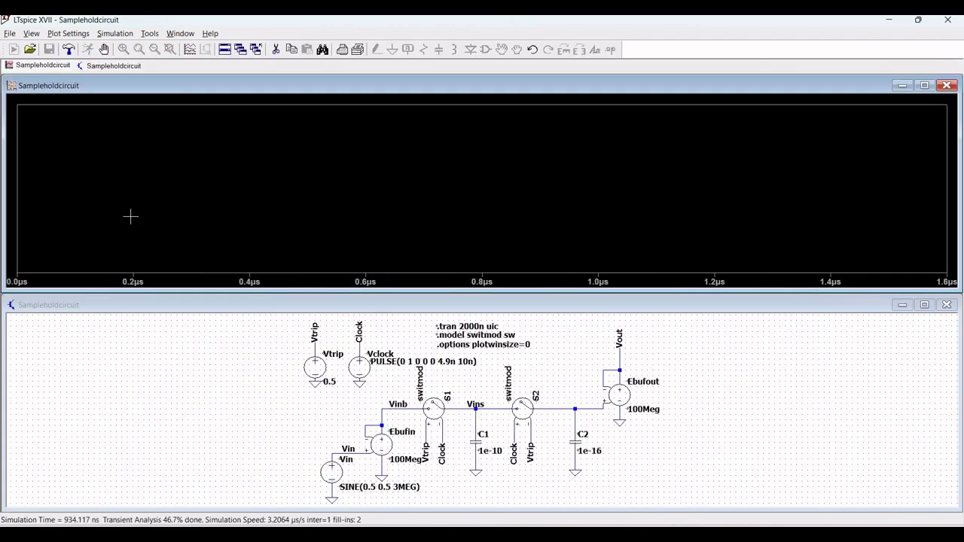
left_click(249, 409)
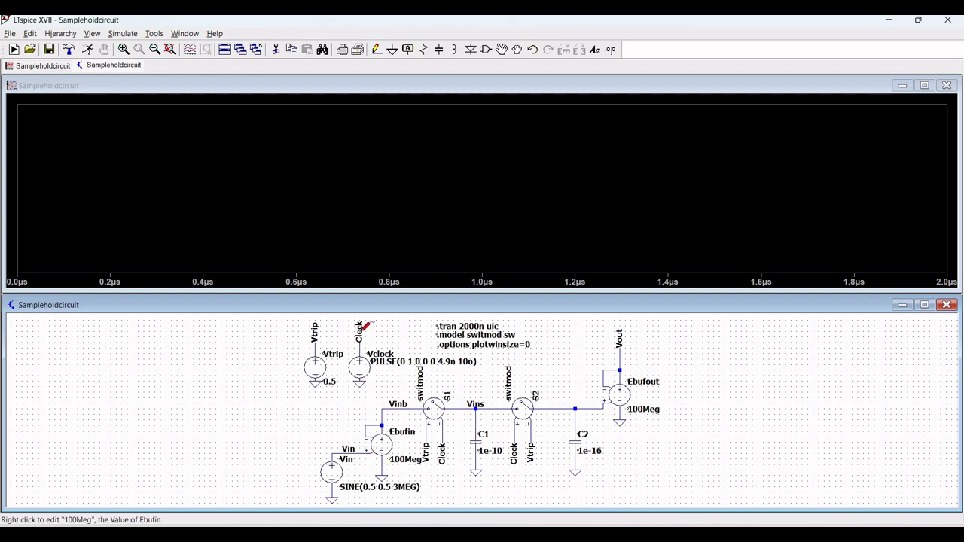
left_click(352, 451)
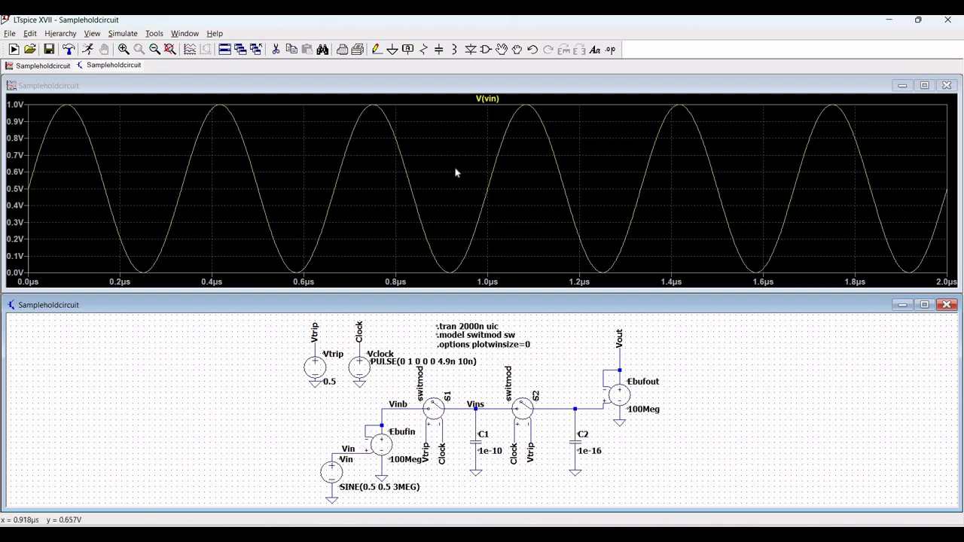
Step: Add a new plot pane above V(vin) and plot V(vins) in it
right_click(454, 173)
left_click(482, 223)
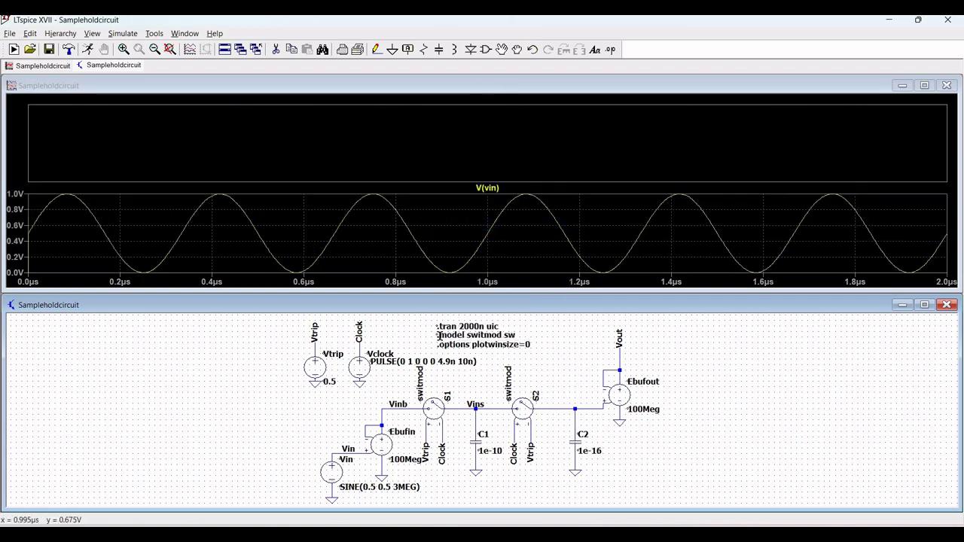
left_click(477, 407)
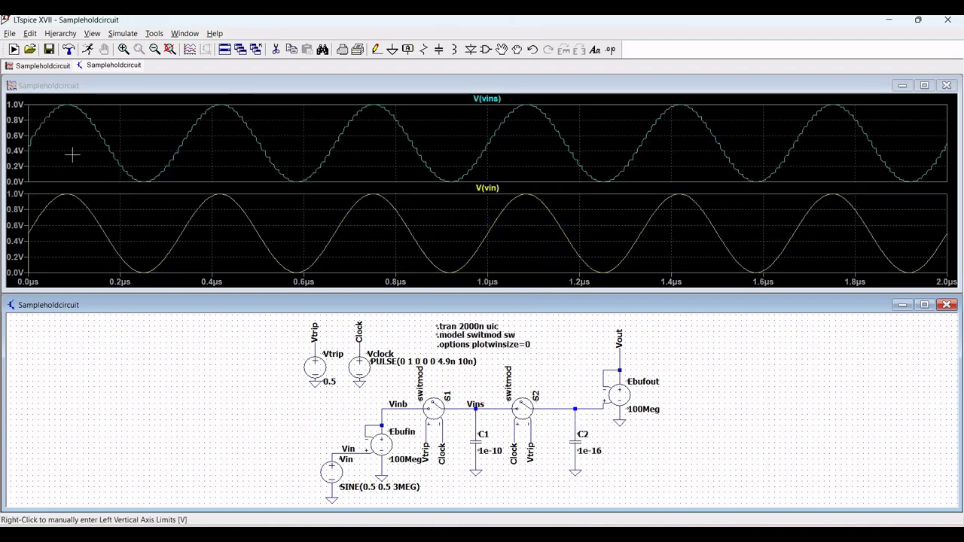
Step: Add a third pane on top and plot V(vout) there
right_click(527, 164)
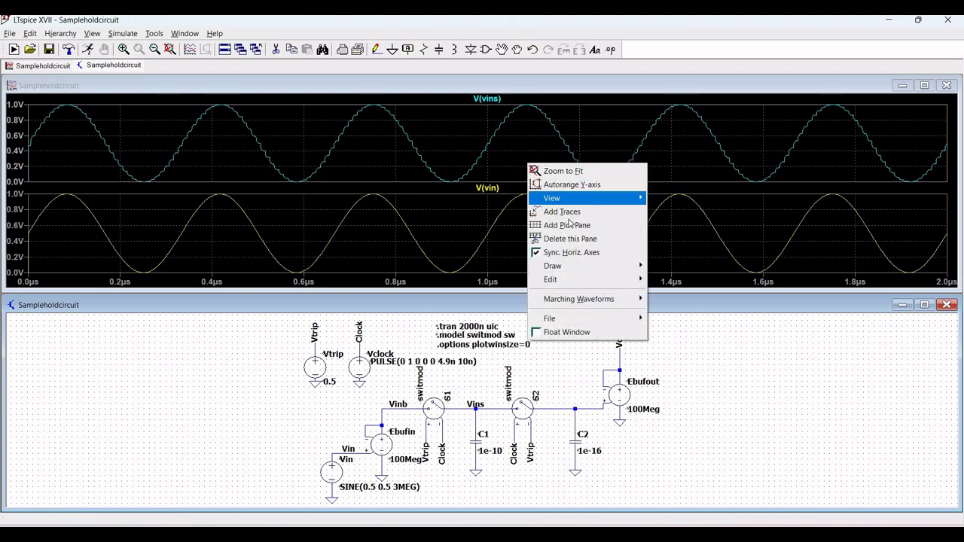
left_click(570, 223)
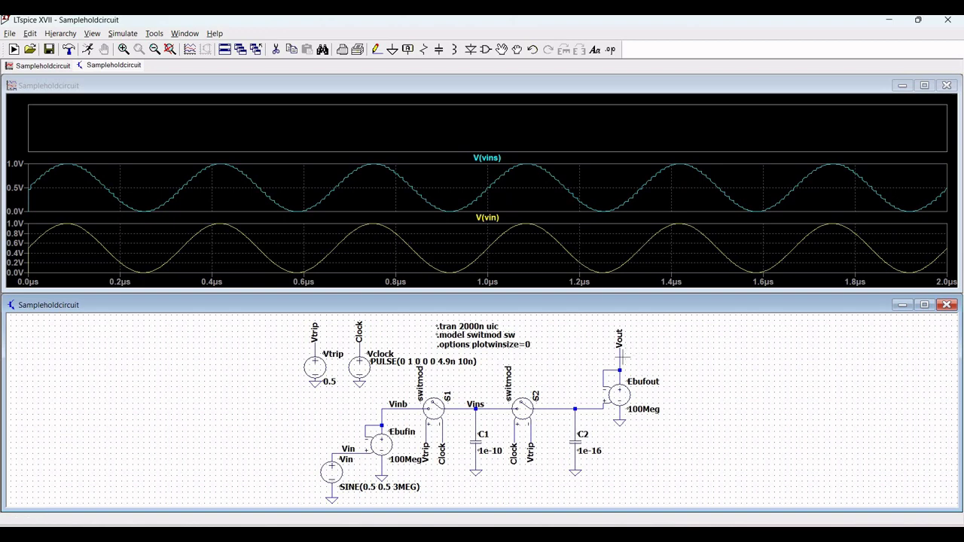
left_click(620, 352)
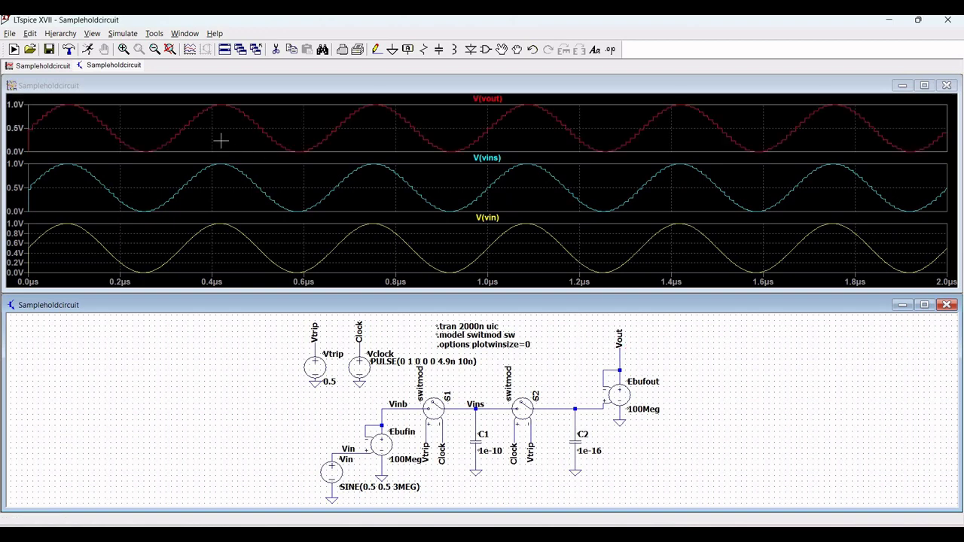